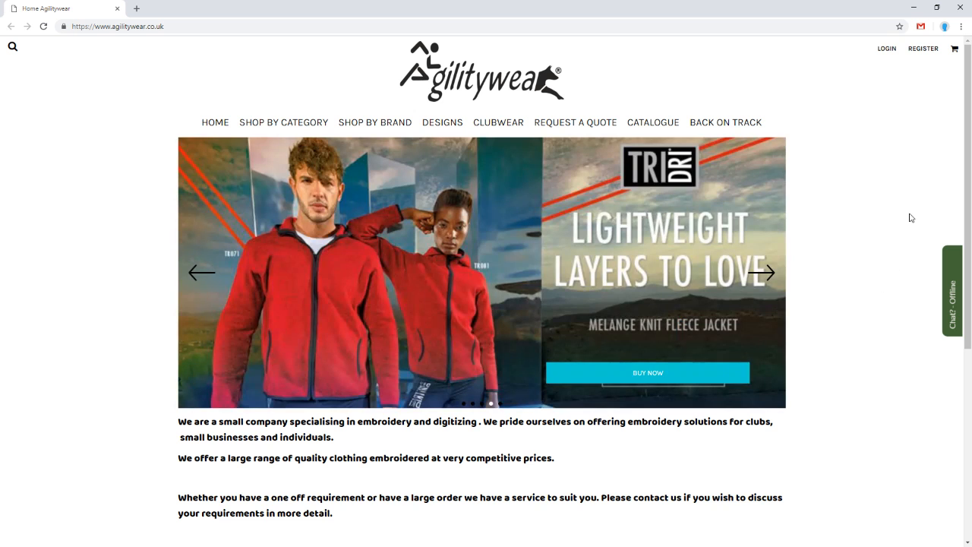
Look over the Agilitywear home page down to the Latest Products section and return to the main banner.
left_click_drag(968, 60, 968, 252)
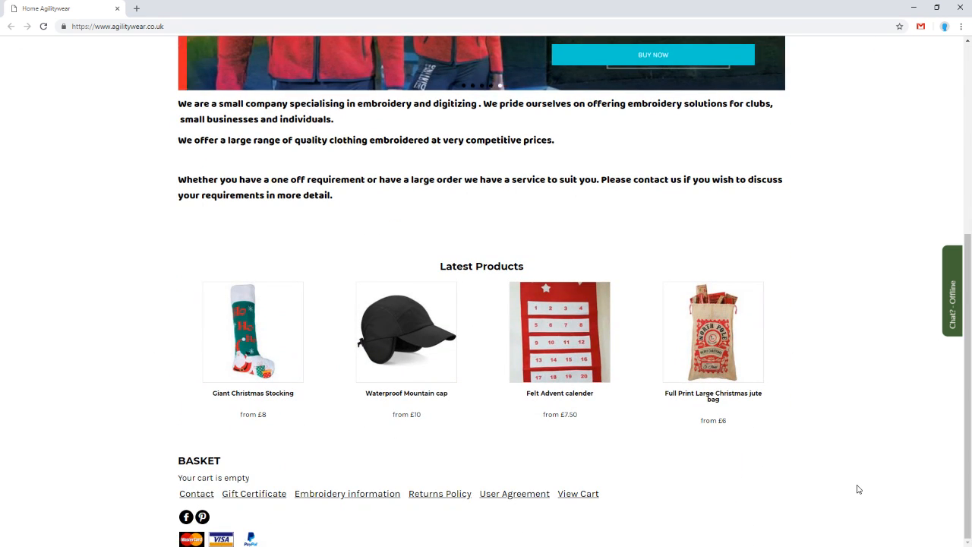
scroll(858, 488, "up", 4)
scroll(859, 489, "up", 1)
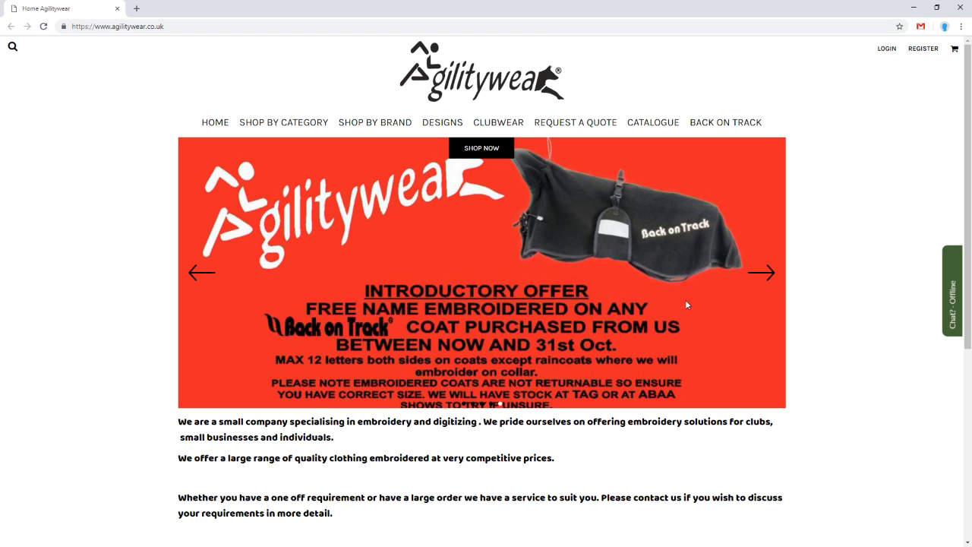
Advance the home page banner to the Contrast Collection slide, highlighting the Cosmic Blend Hoodie slide's text on the way.
left_click(763, 275)
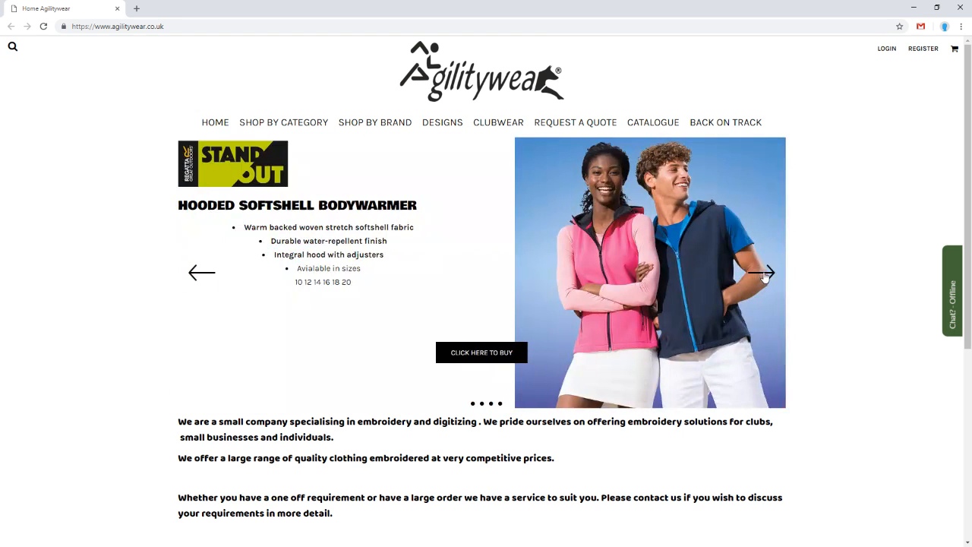
left_click(764, 276)
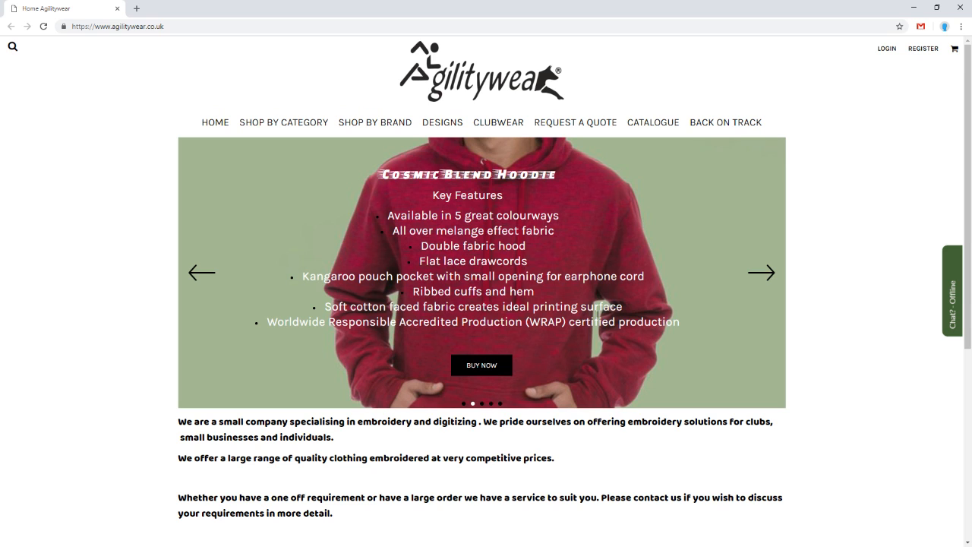
mouse_move(657, 322)
left_mouse_down()
mouse_move(395, 217)
mouse_move(389, 168)
mouse_move(440, 179)
mouse_move(562, 278)
mouse_move(648, 304)
mouse_move(676, 323)
left_mouse_up()
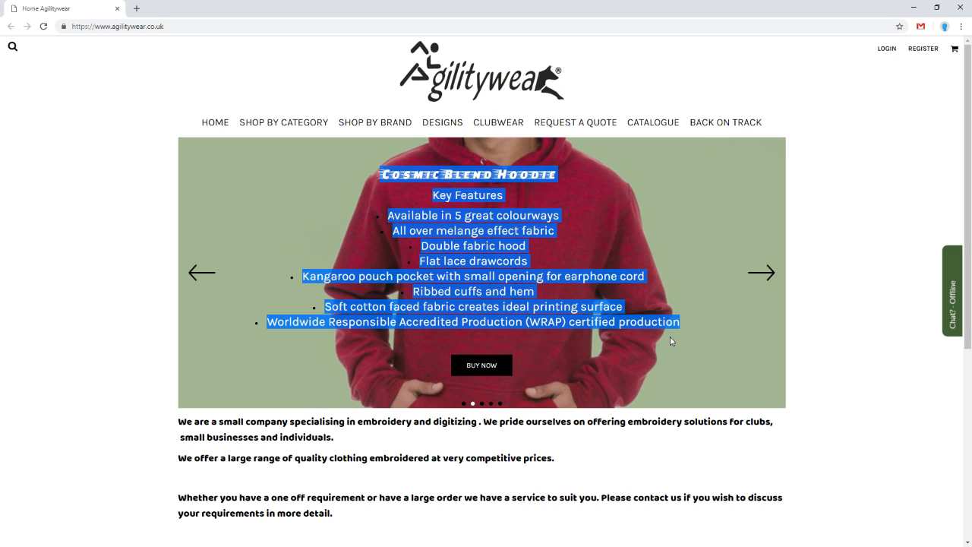
left_click(768, 276)
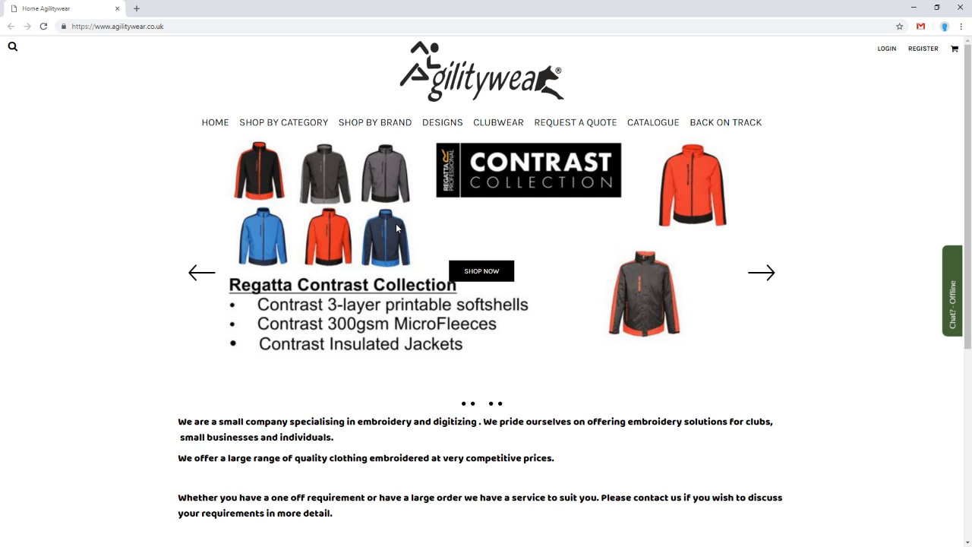
Step the banner back to the Back on Track offer, highlighting the Hooded Softshell Bodywarmer slide's bullet text on the way.
left_click(195, 276)
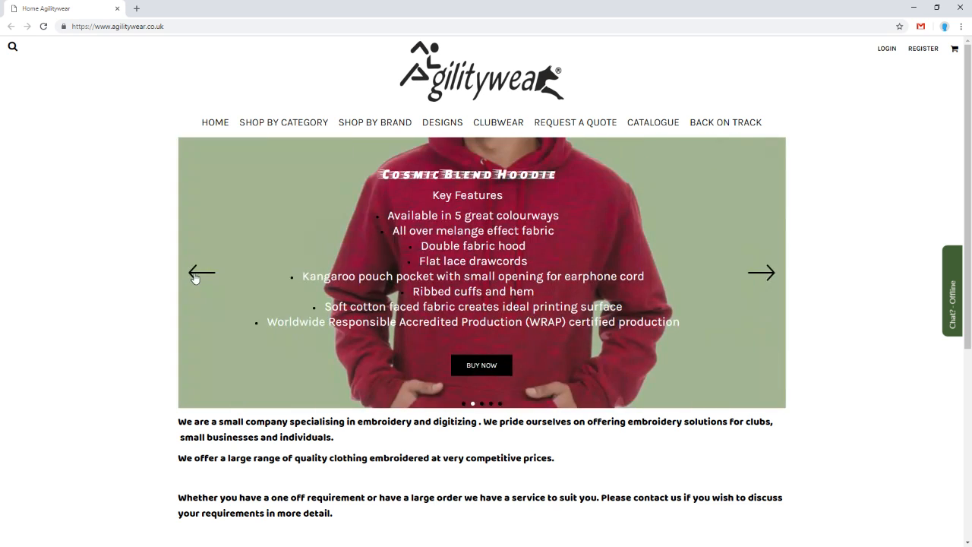
left_click(195, 276)
left_click_drag(282, 227, 323, 282)
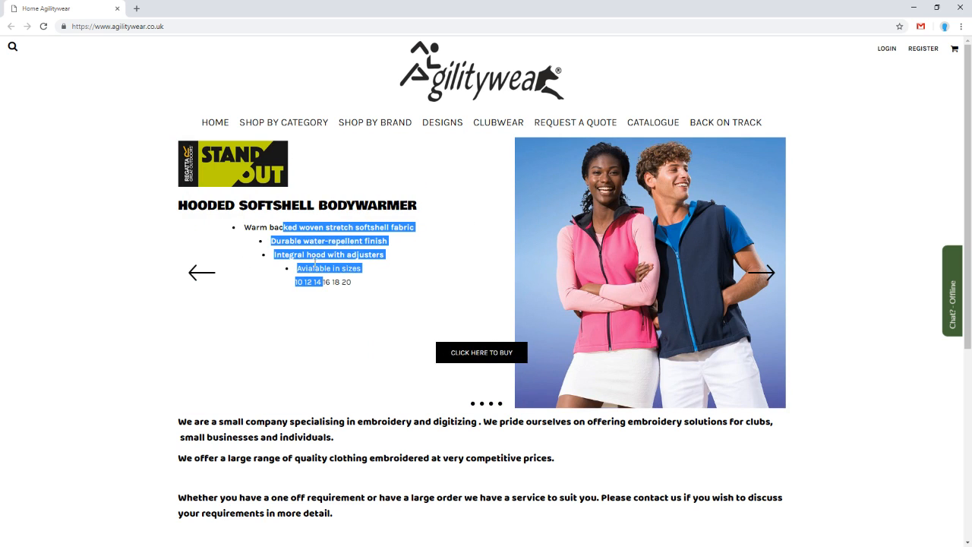
left_click(206, 275)
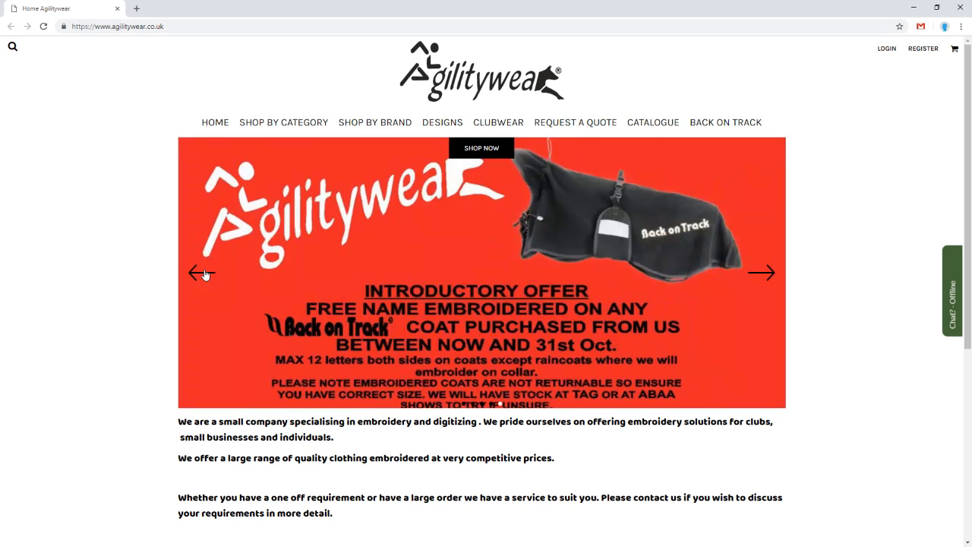
Compare the Hooded Softshell Bodywarmer and Cosmic Blend Hoodie slides, highlighting the bodywarmer's heading and first bullet.
left_click(766, 278)
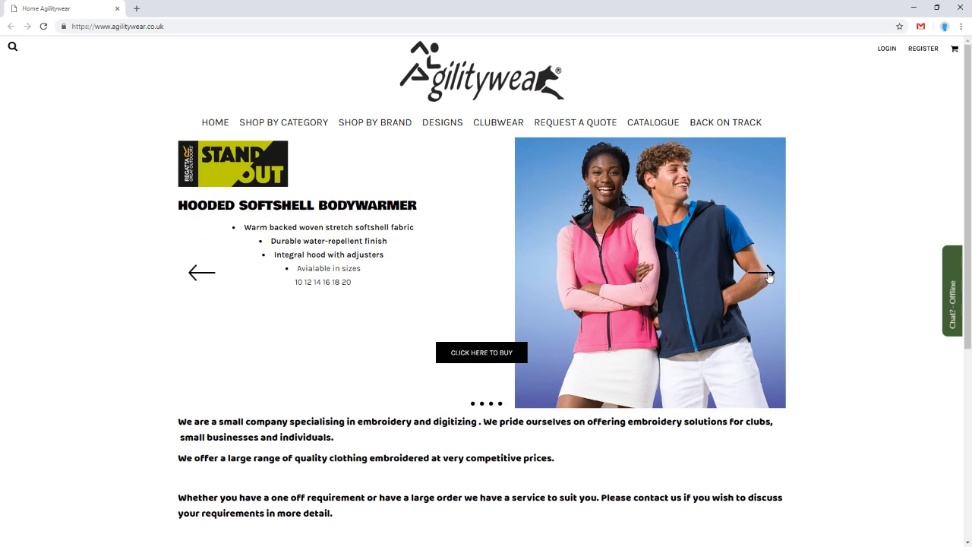
left_click(767, 277)
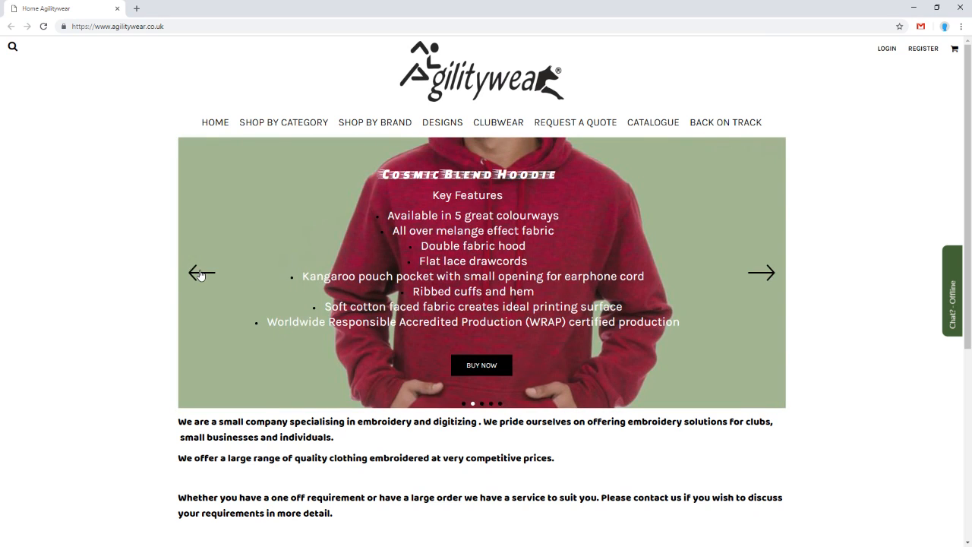
left_click(201, 274)
left_click_drag(259, 227, 188, 203)
Advance the banner past the Tri Dri fleece jacket slide to the Back on Track introductory offer.
left_click(768, 277)
left_click(768, 277)
left_click(768, 277)
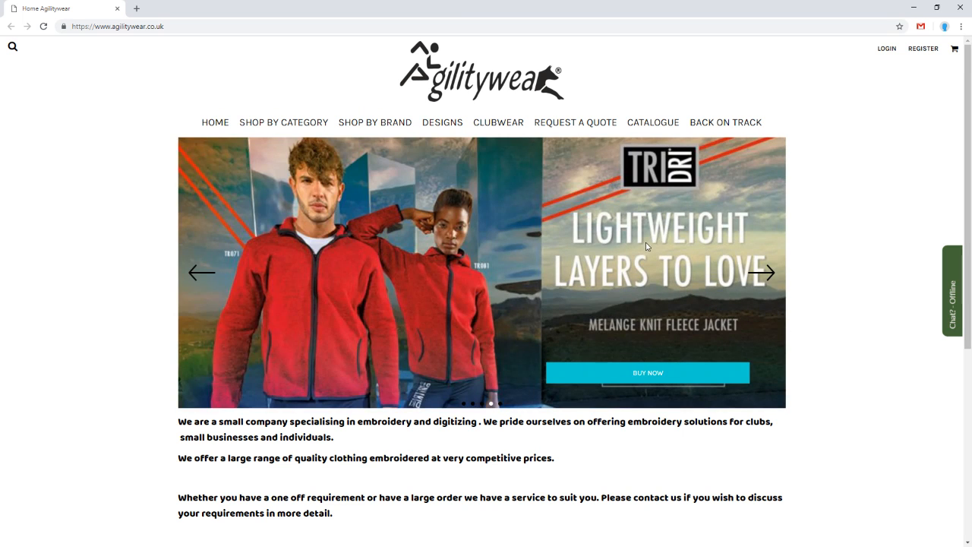
left_click(769, 276)
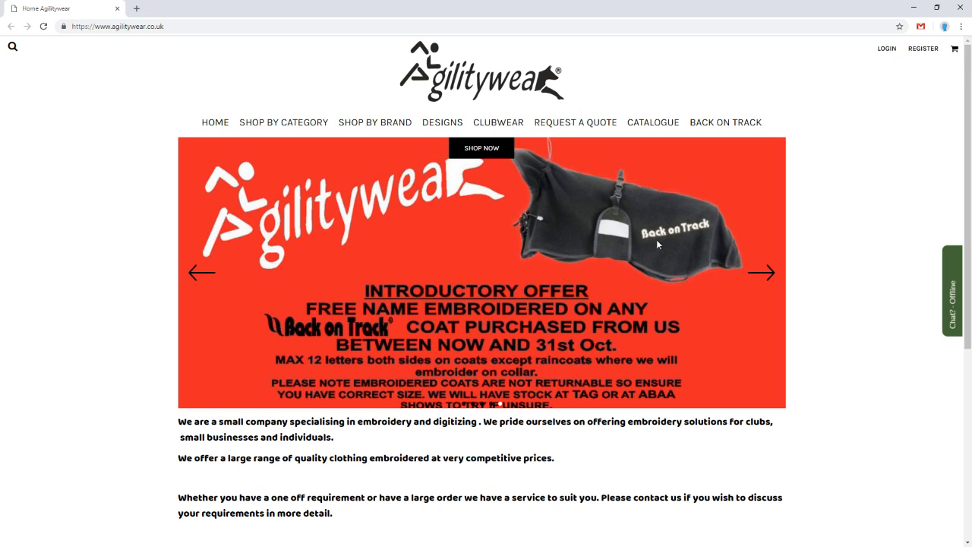
Move back and forth through the banner slides to compare their layouts, text and call-to-action buttons, ending on the Contrast Collection.
scroll(555, 239, "down", 1)
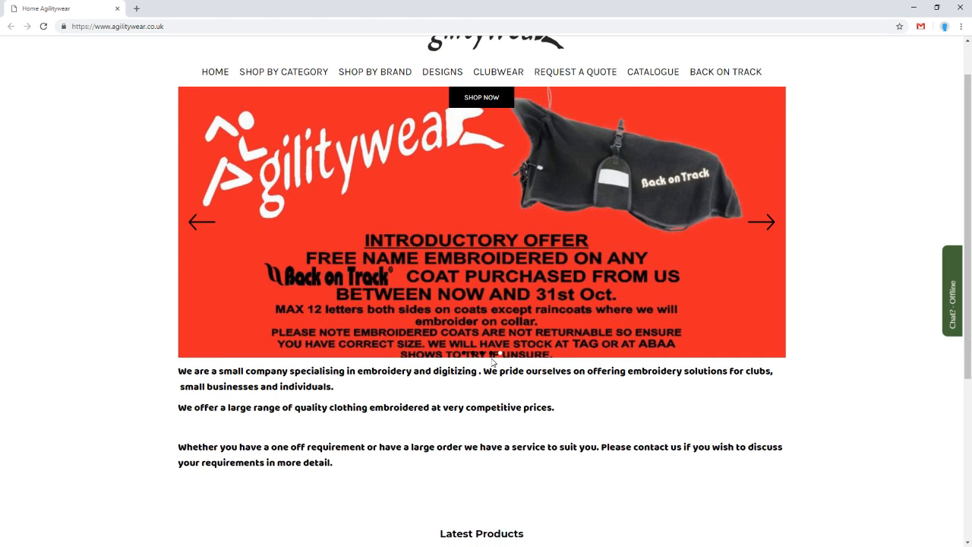
left_click(767, 223)
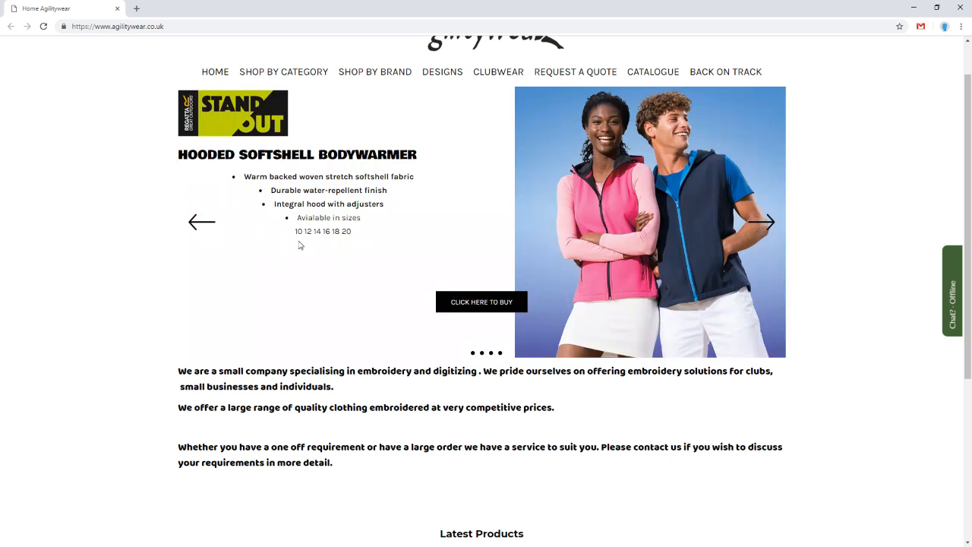
left_click(189, 221)
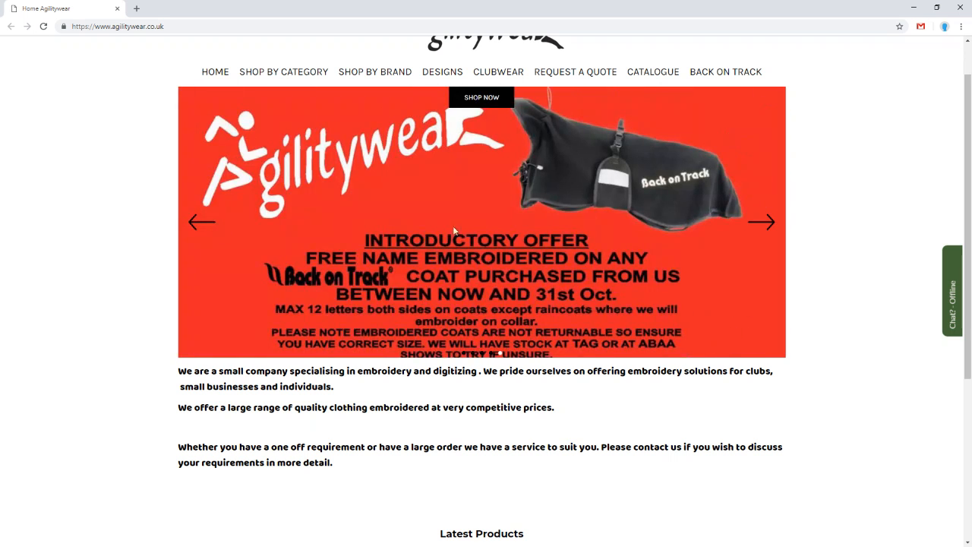
left_click(204, 226)
left_click(203, 226)
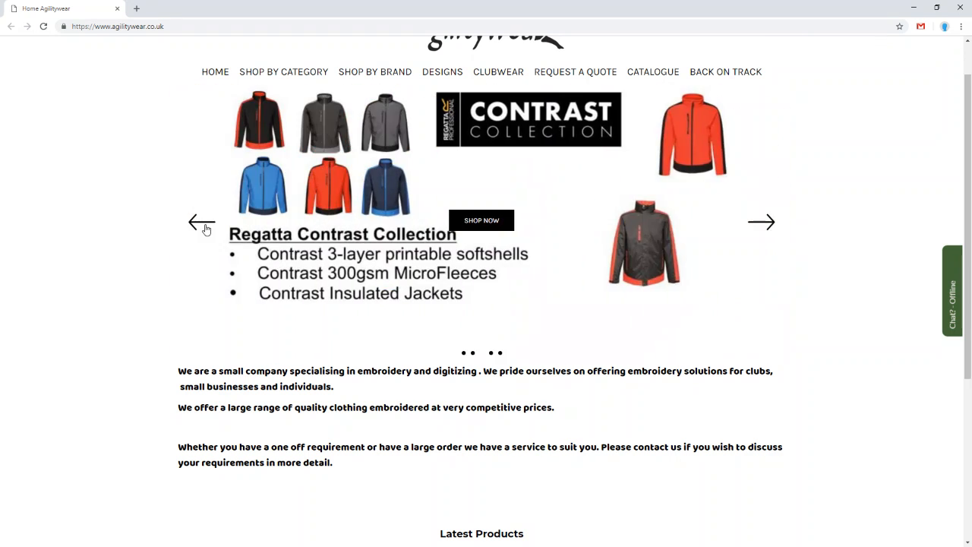
left_click(768, 218)
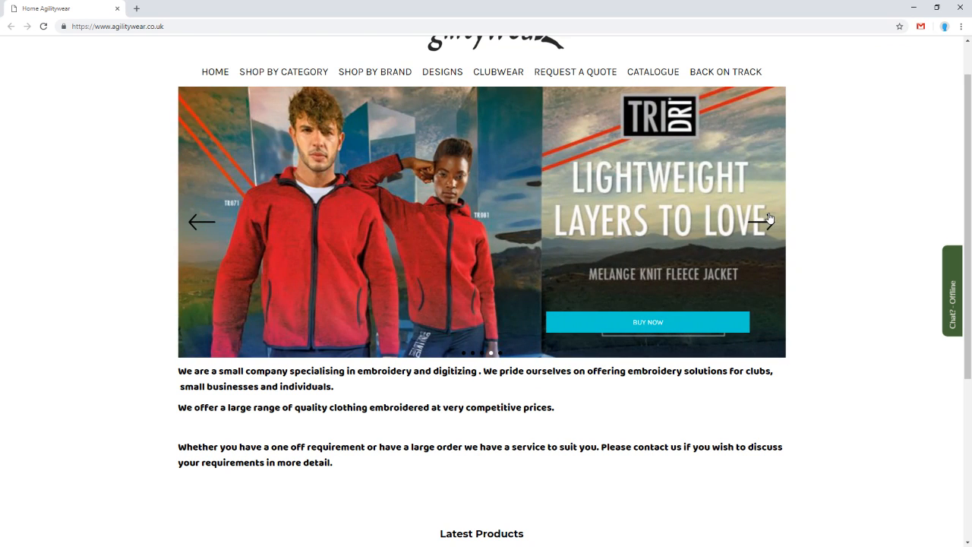
left_click(199, 228)
left_click(199, 228)
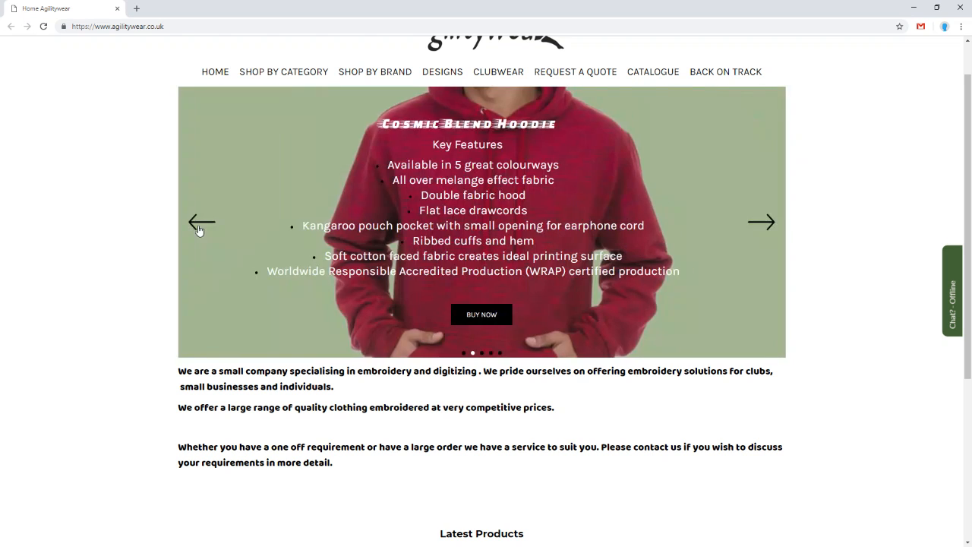
left_click(762, 221)
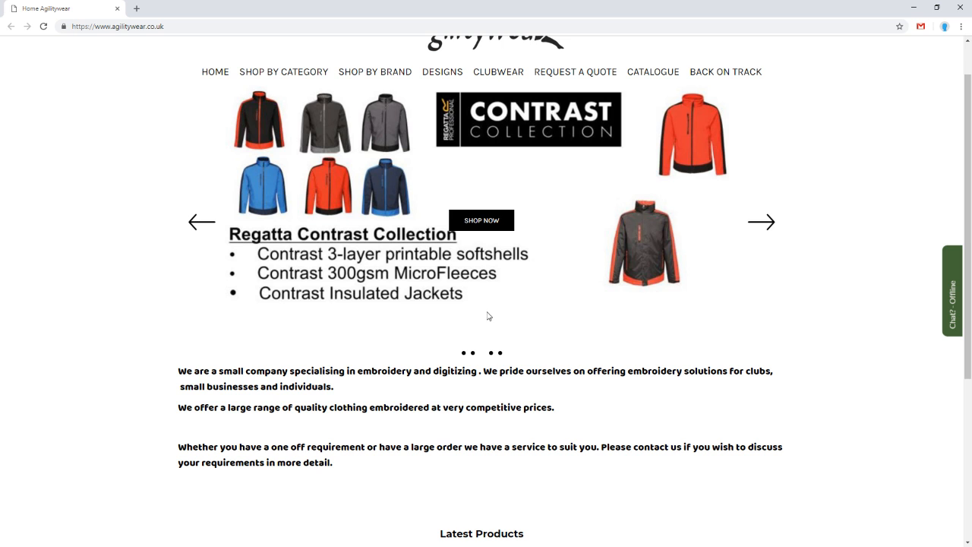
Cycle forward through all the banner slides from the Contrast Collection round to the Back on Track offer.
scroll(736, 267, "up", 1)
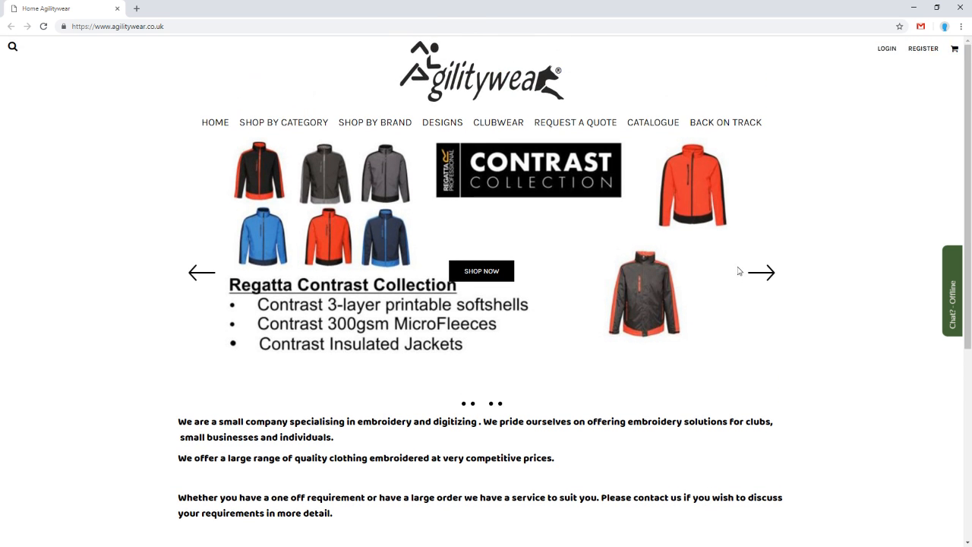
left_click(774, 275)
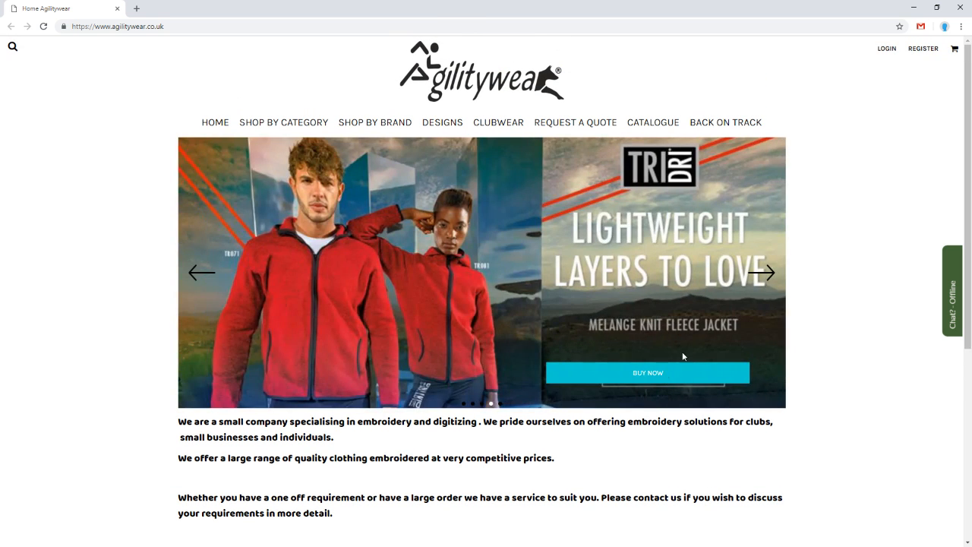
left_click(765, 277)
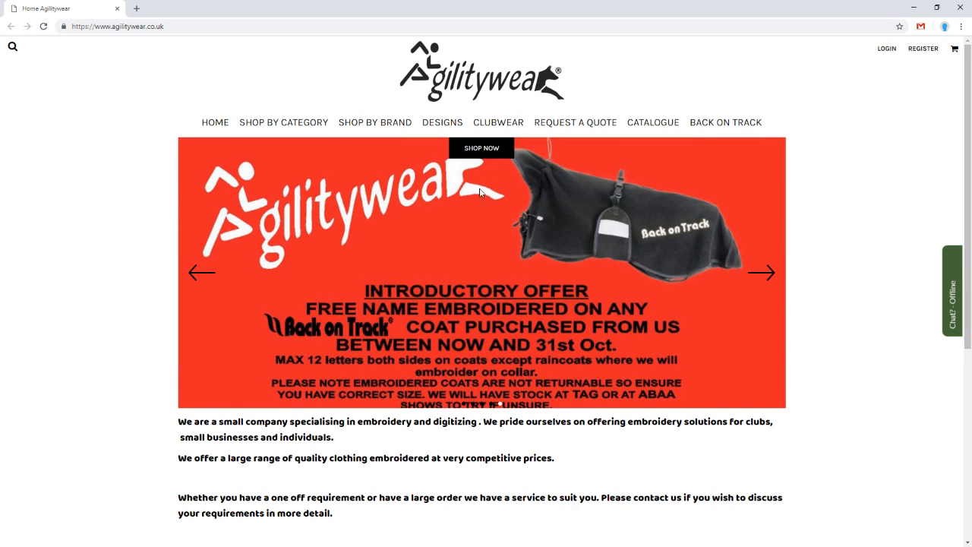
left_click(763, 282)
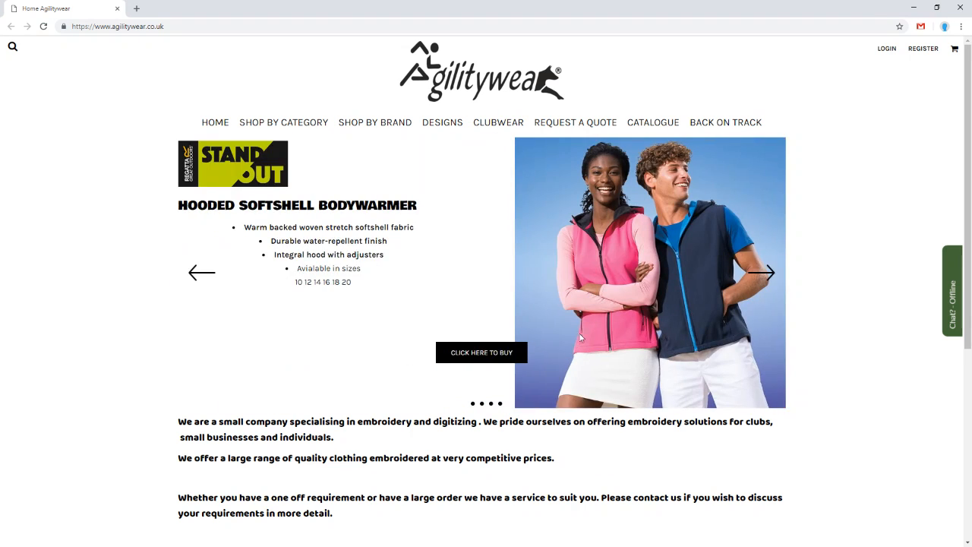
left_click(756, 272)
left_click(756, 272)
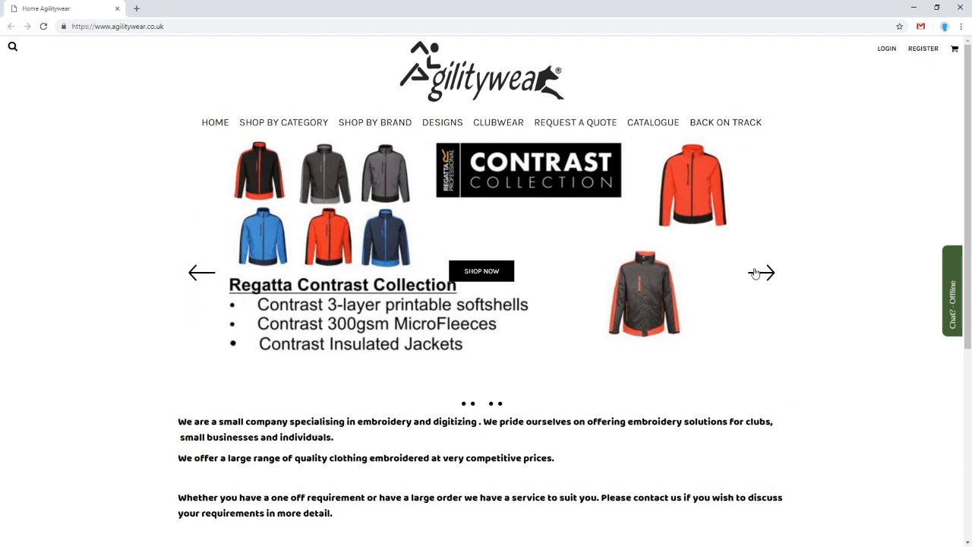
left_click(758, 273)
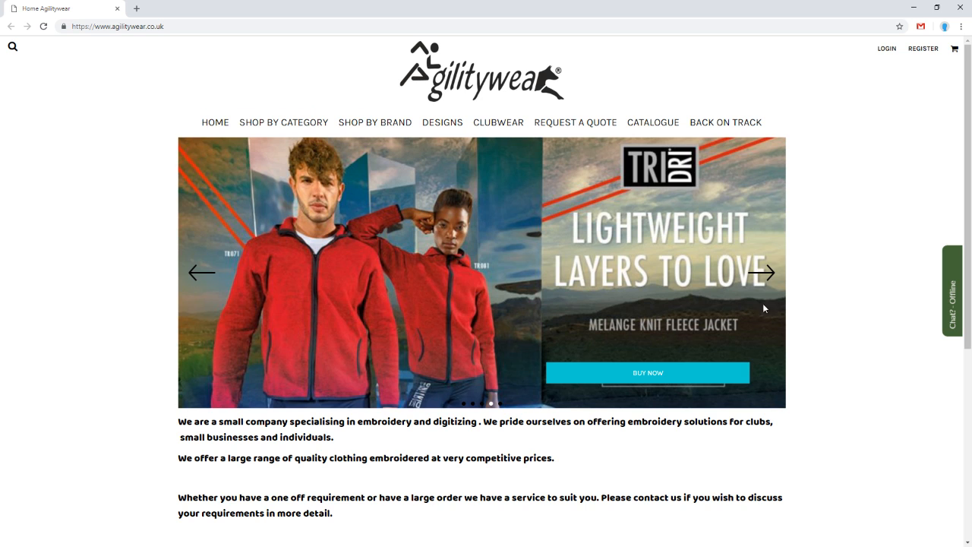
left_click(762, 275)
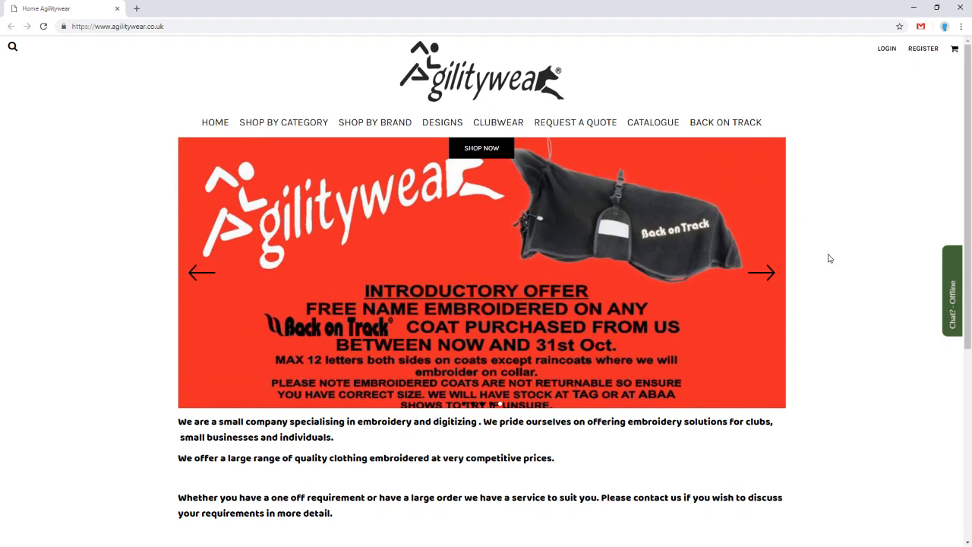
Examine the home page below the banner, including the company introduction, Latest Products and basket footer.
scroll(819, 284, "down", 2)
scroll(820, 285, "up", 2)
scroll(821, 277, "down", 4)
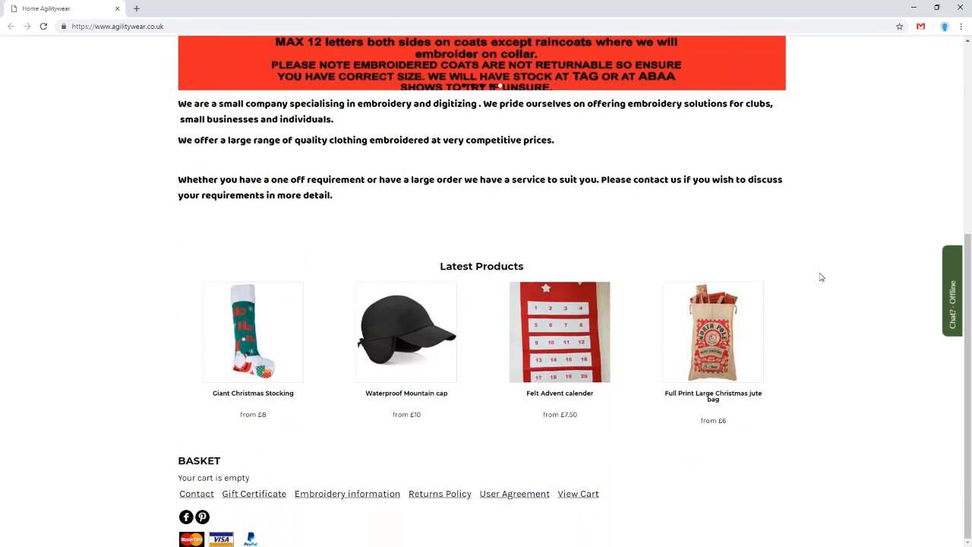
scroll(816, 251, "up", 4)
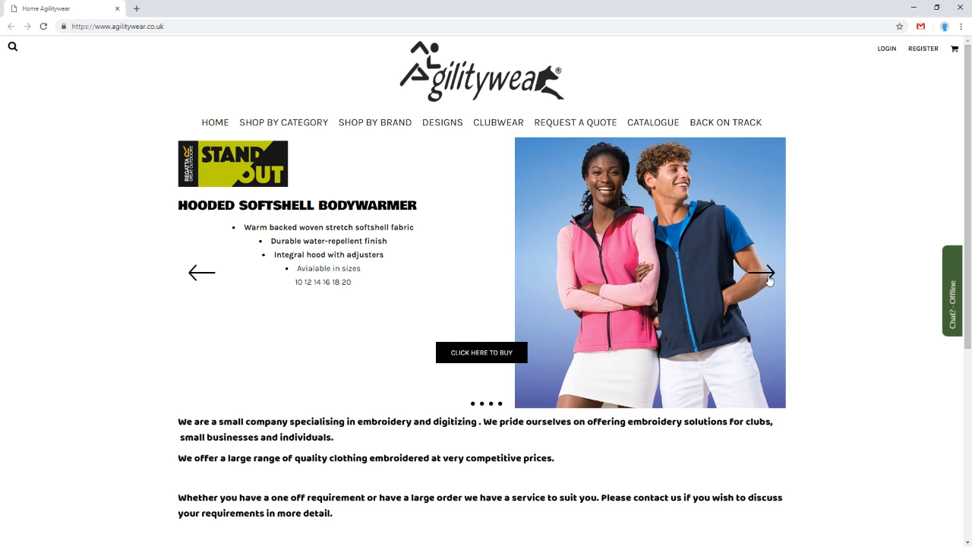
scroll(793, 382, "down", 3)
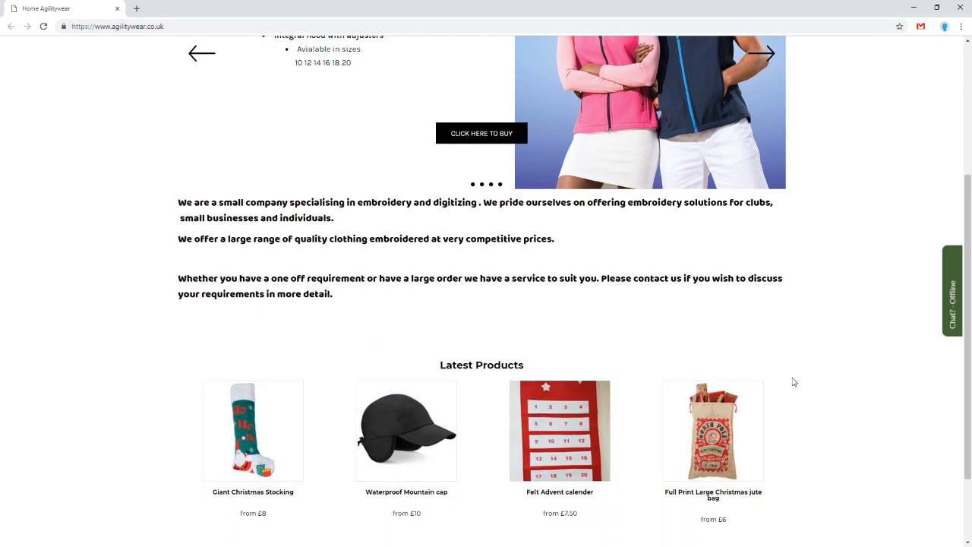
scroll(794, 382, "down", 1)
scroll(794, 380, "down", 1)
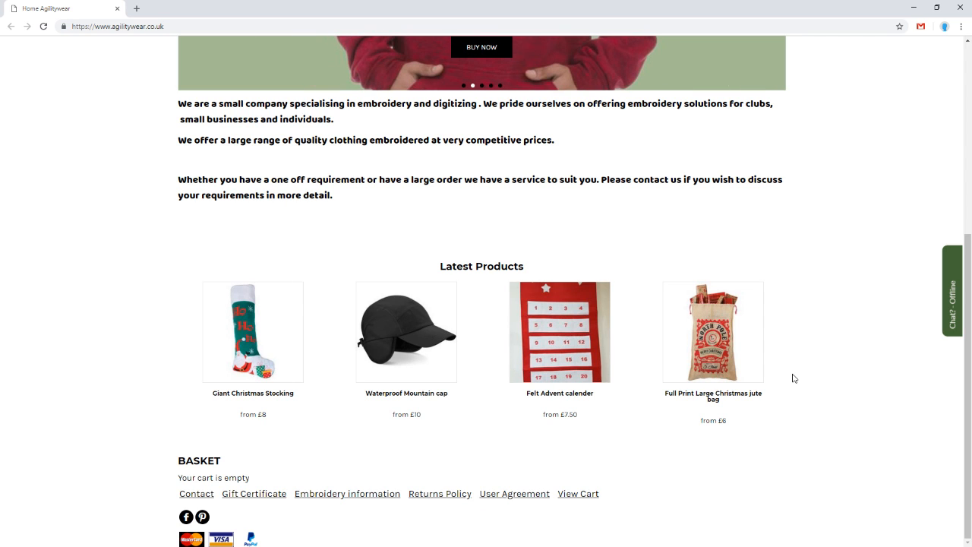
Cycle the Latest Products carousel forward through all its items back to the Giant Christmas Stocking.
mouse_move(740, 353)
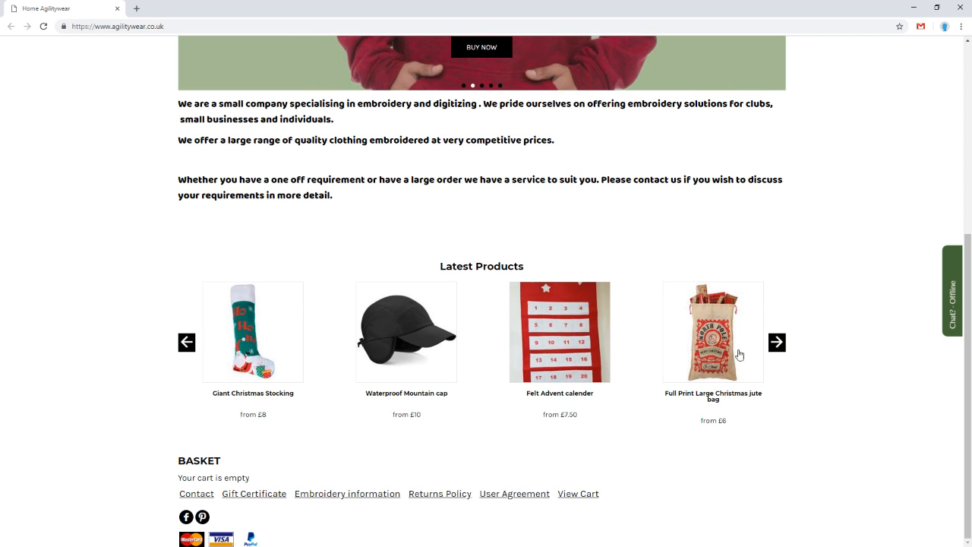
left_click(771, 350)
left_click(774, 351)
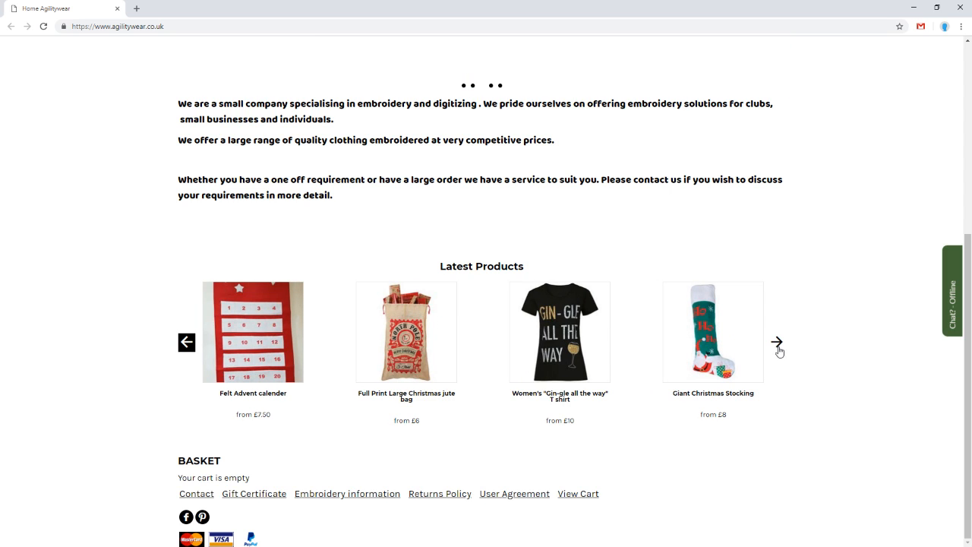
left_click(780, 348)
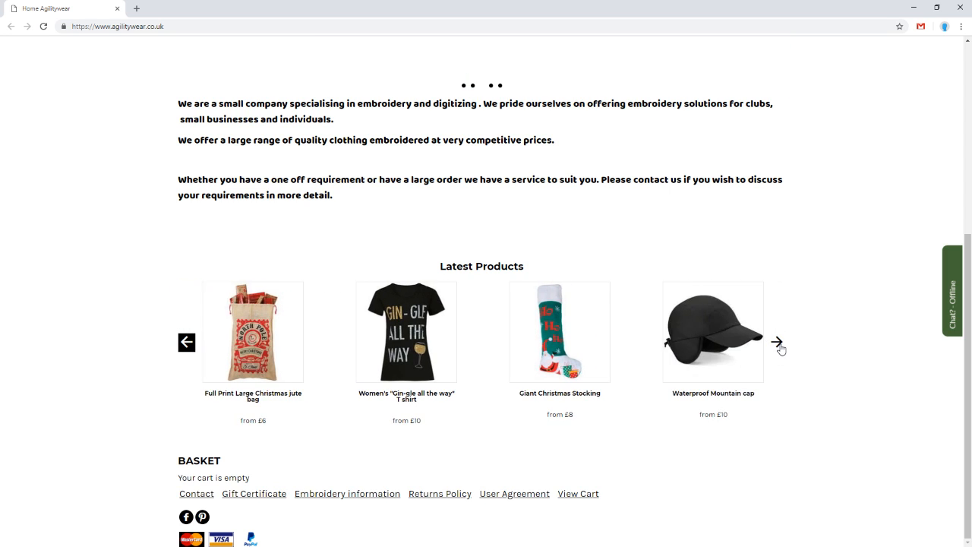
left_click(780, 347)
left_click(780, 348)
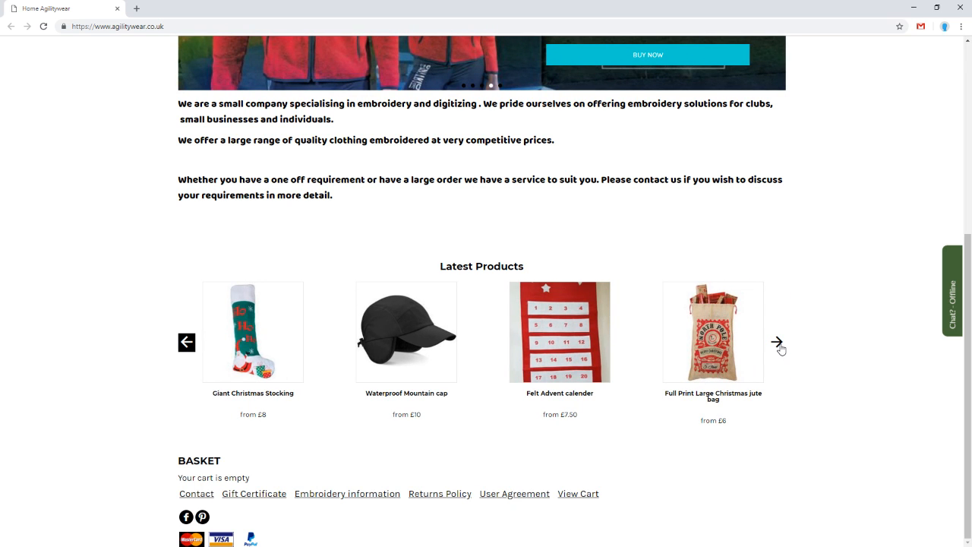
Cycle the Latest Products carousel forward again, past the Giant Christmas Stocking, until the Full Print Large Christmas jute bag comes first.
left_click(781, 348)
left_click(780, 348)
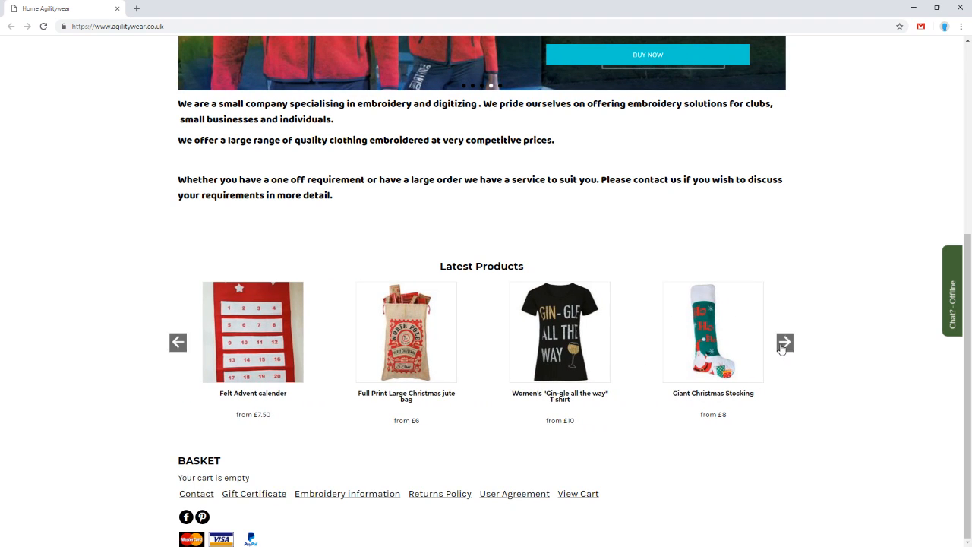
left_click(781, 348)
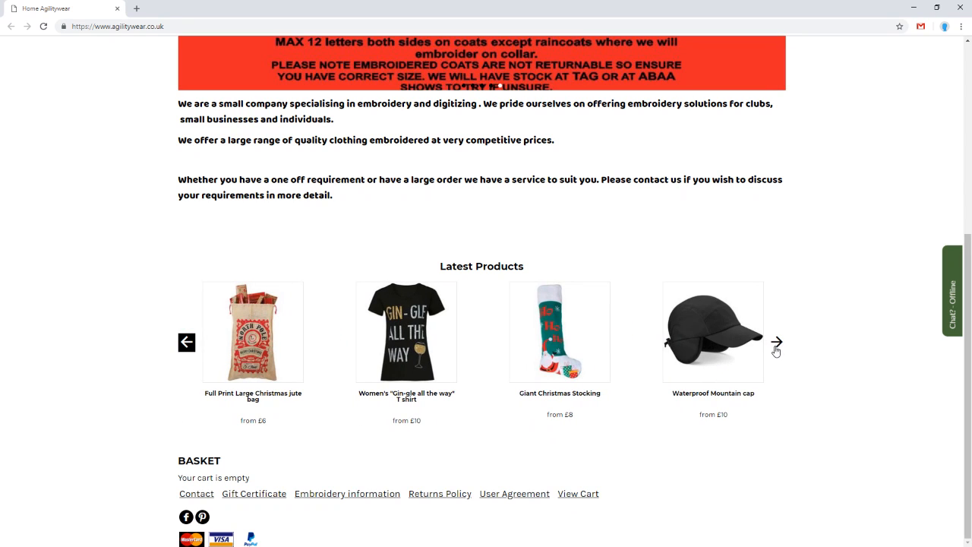
left_click(778, 348)
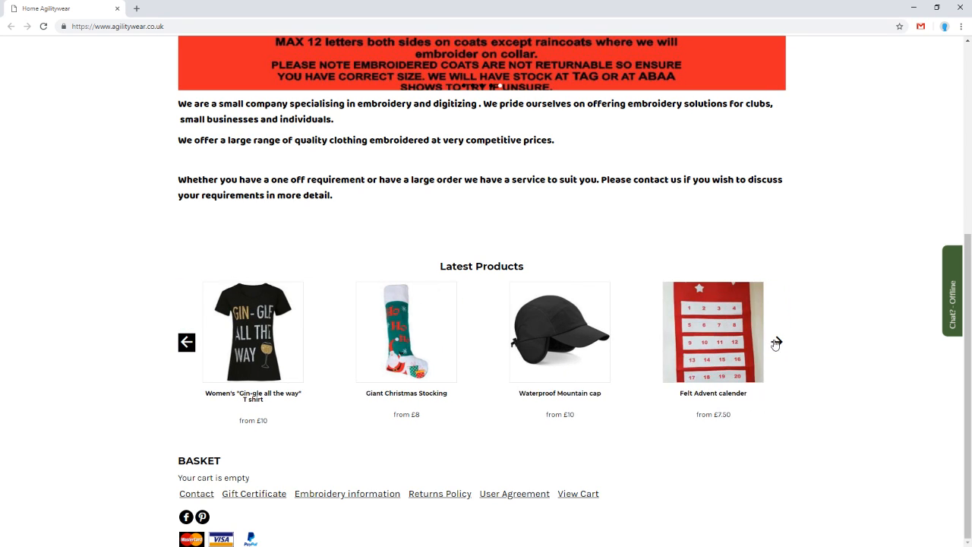
left_click(776, 344)
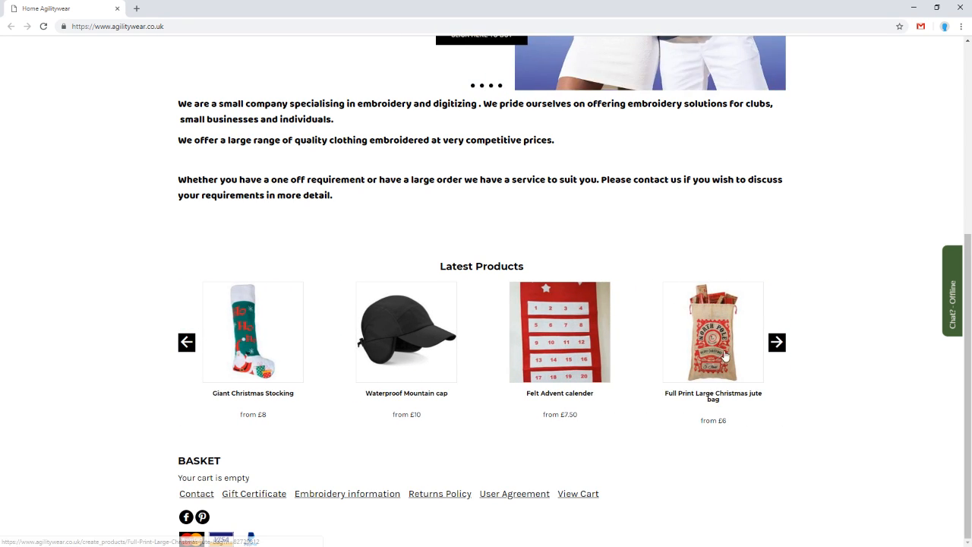
left_click(775, 350)
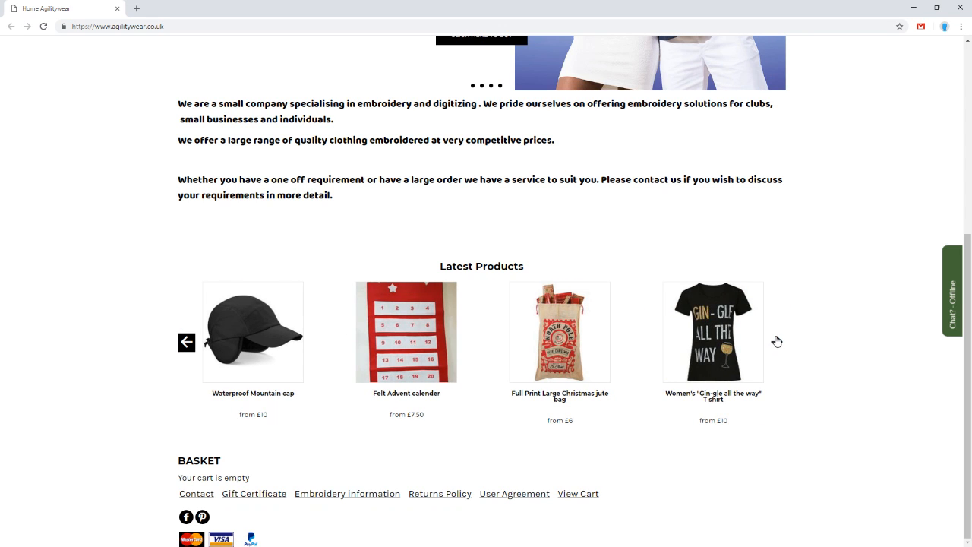
left_click(776, 343)
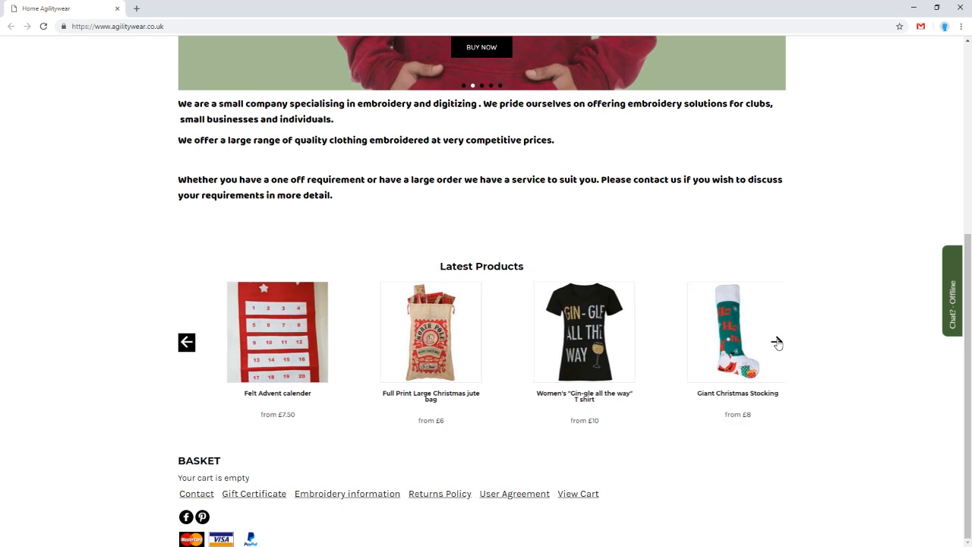
left_click(777, 342)
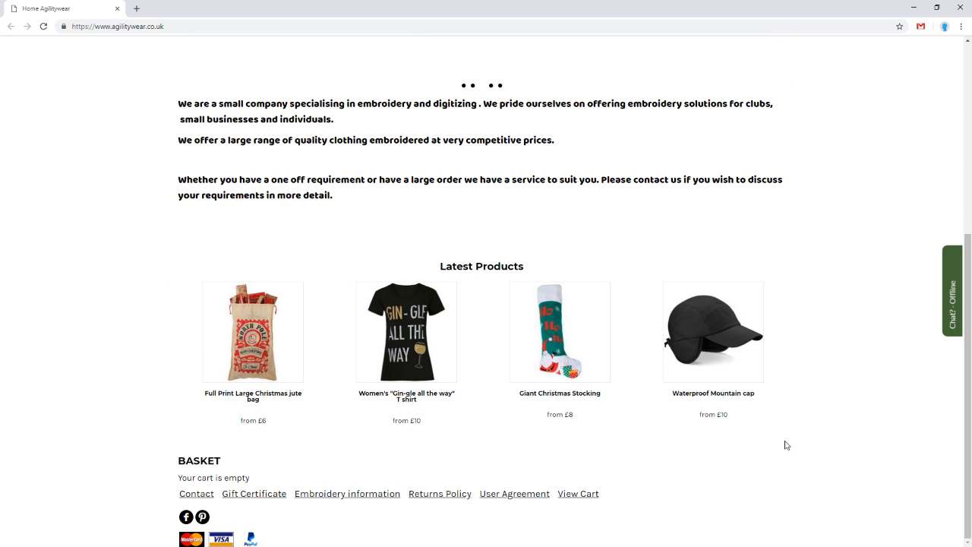
Review the home page's overall layout from the banner to the footer, highlighting the Basket heading and its cart text.
scroll(727, 455, "up", 4)
scroll(725, 432, "down", 4)
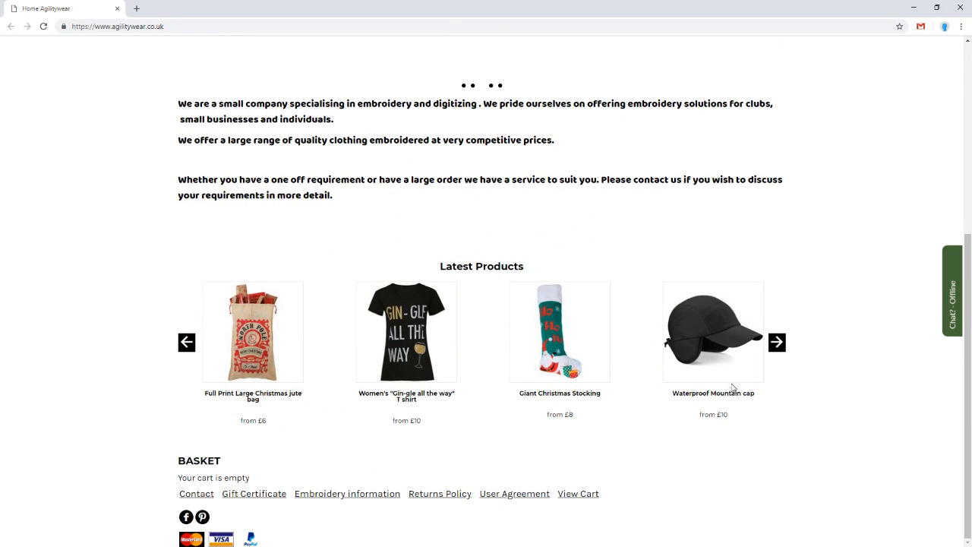
left_click_drag(180, 460, 245, 475)
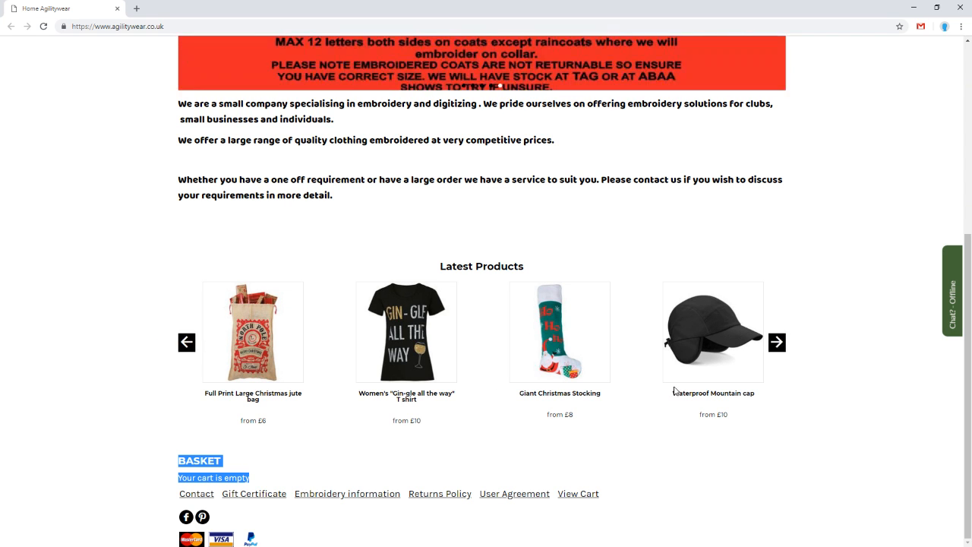
scroll(715, 437, "up", 5)
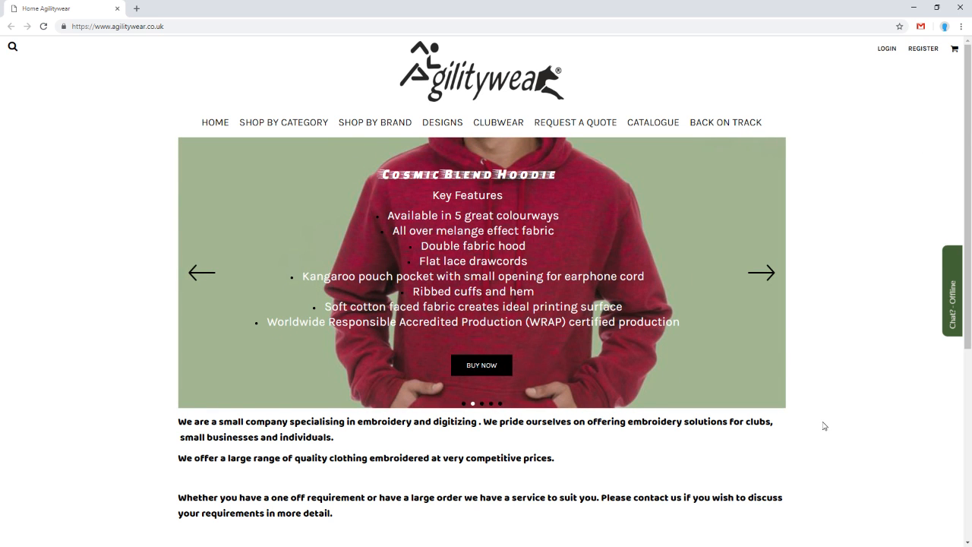
scroll(820, 423, "down", 4)
scroll(828, 418, "up", 2)
scroll(831, 416, "up", 2)
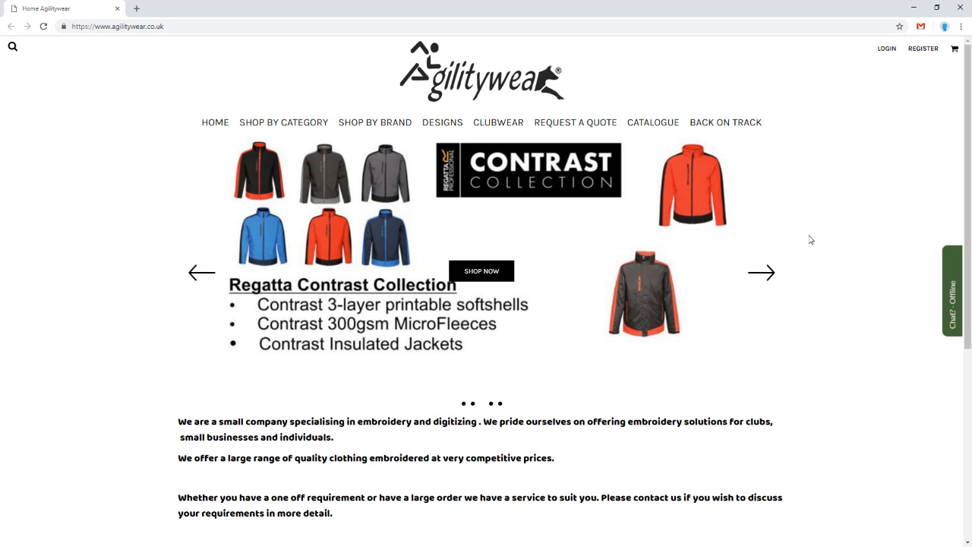
scroll(828, 296, "down", 4)
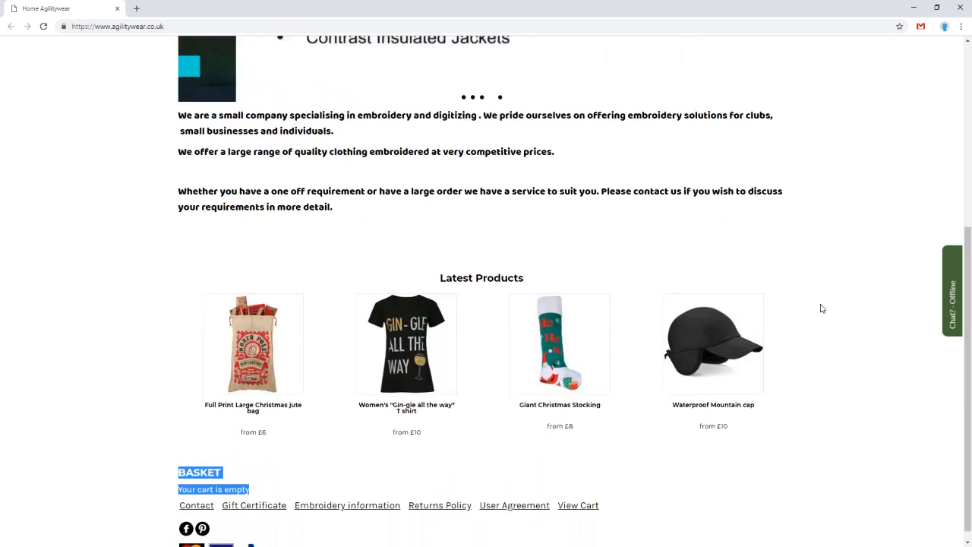
scroll(679, 310, "up", 2)
scroll(680, 310, "down", 2)
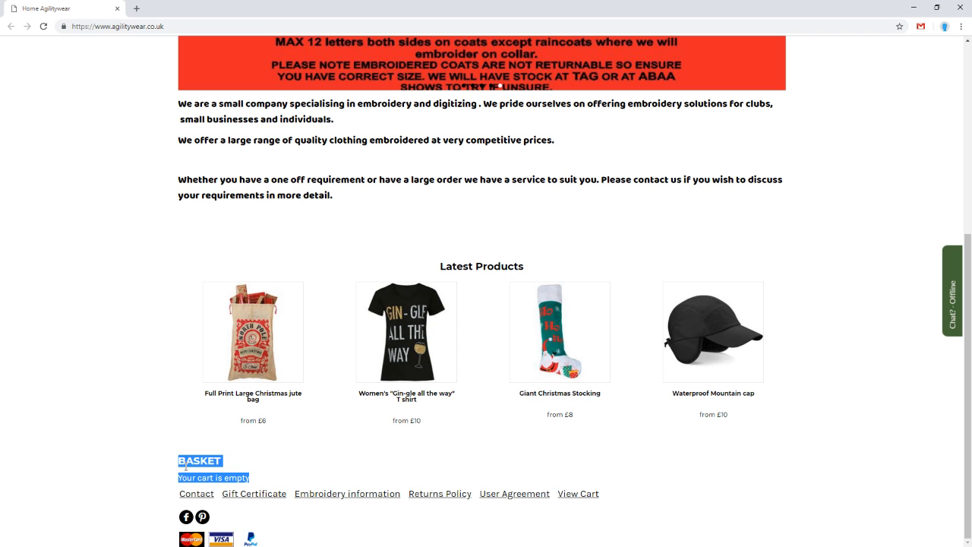
double_click(145, 484)
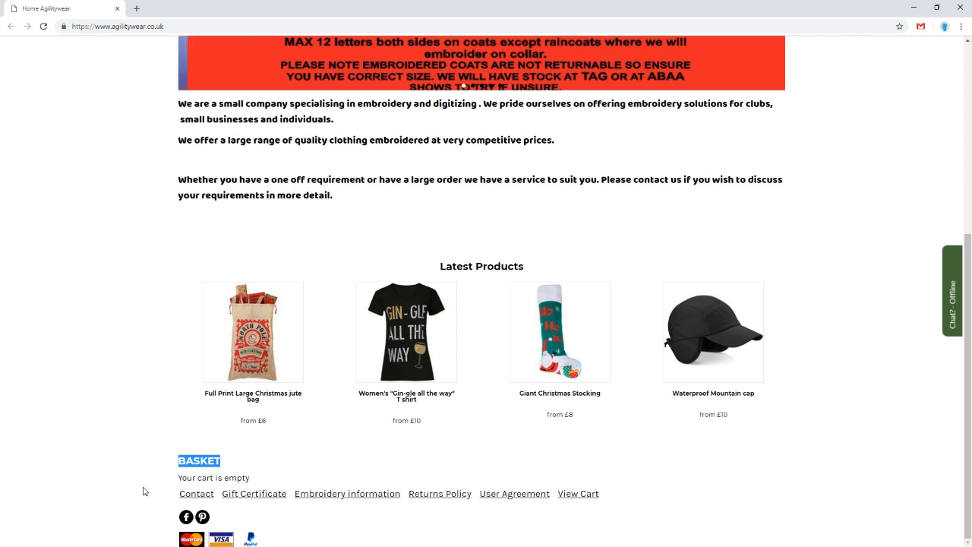
Open the Shop by Category page and examine its product category tiles.
scroll(147, 492, "up", 4)
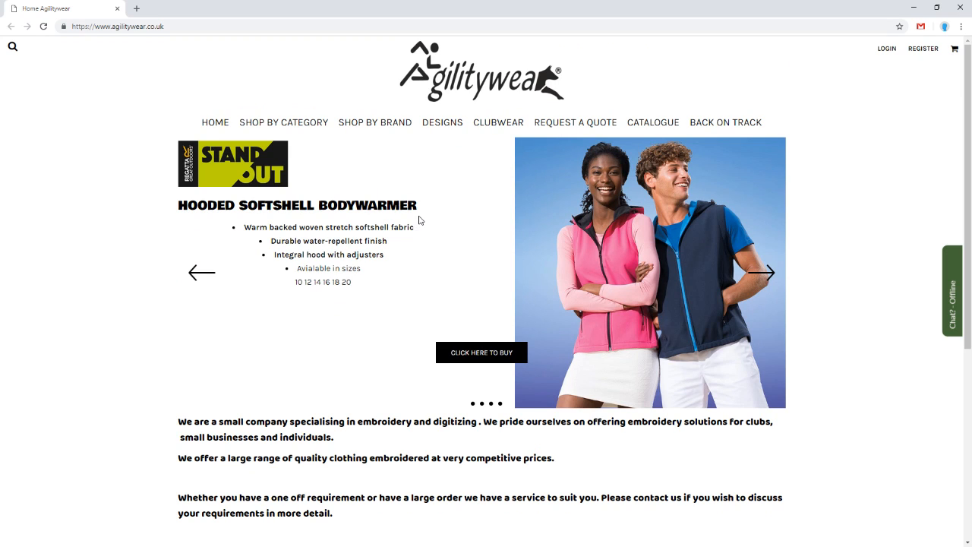
left_click(264, 124)
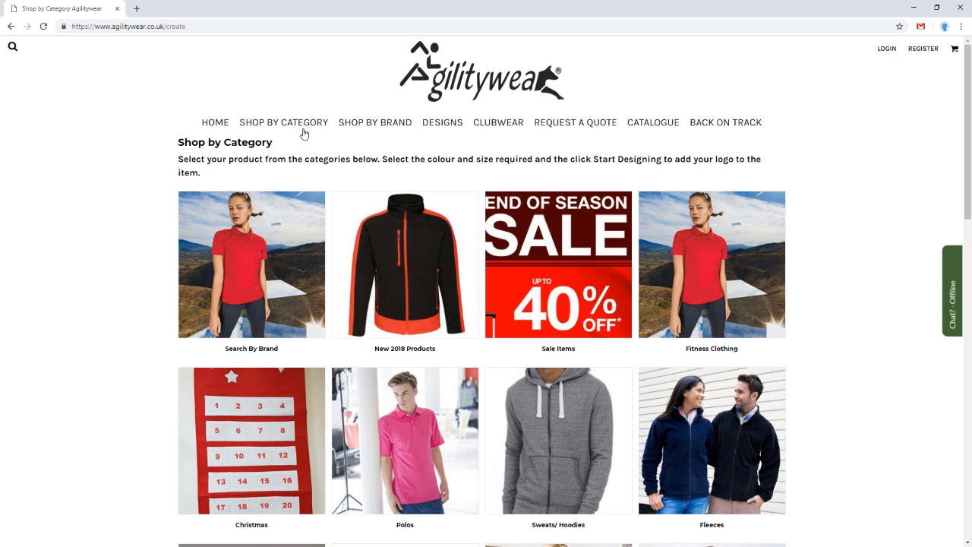
scroll(456, 384, "down", 2)
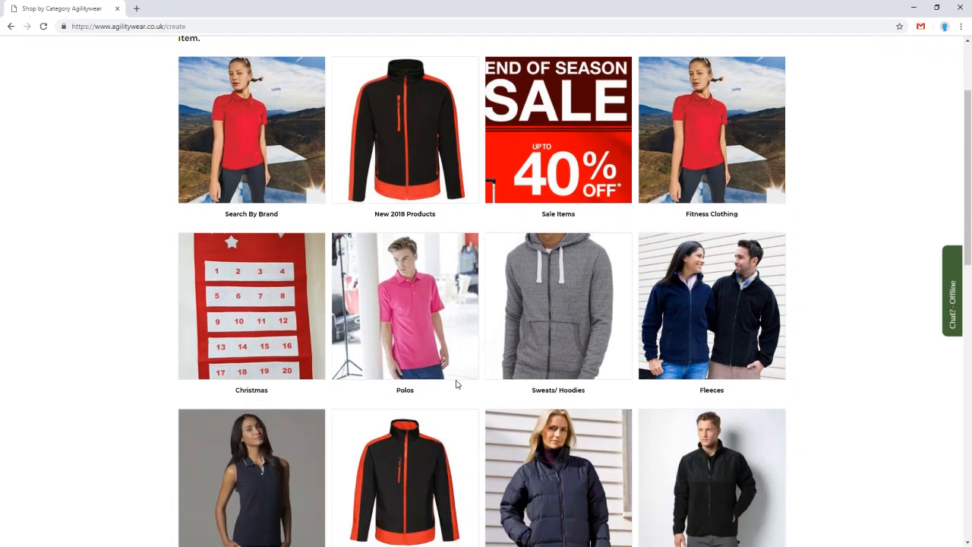
scroll(457, 384, "down", 2)
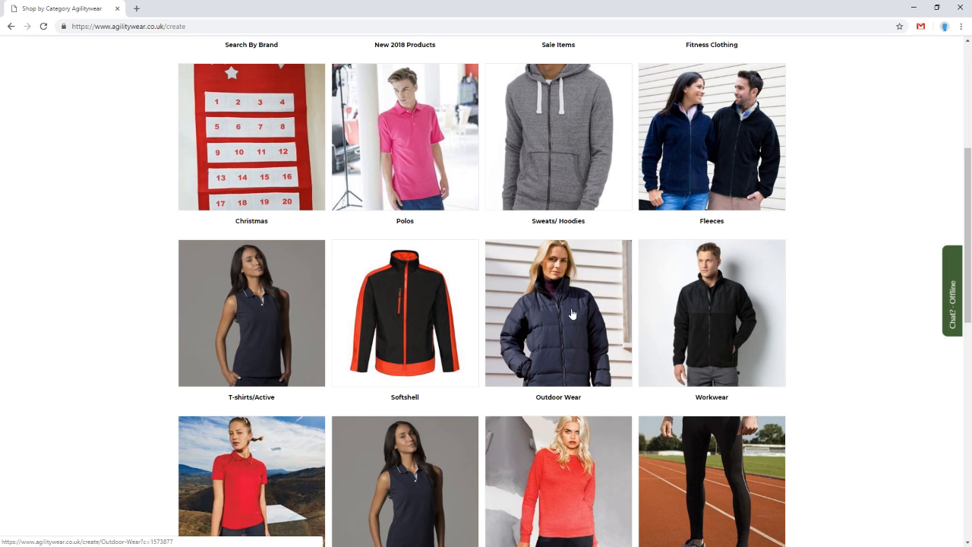
scroll(572, 320, "up", 3)
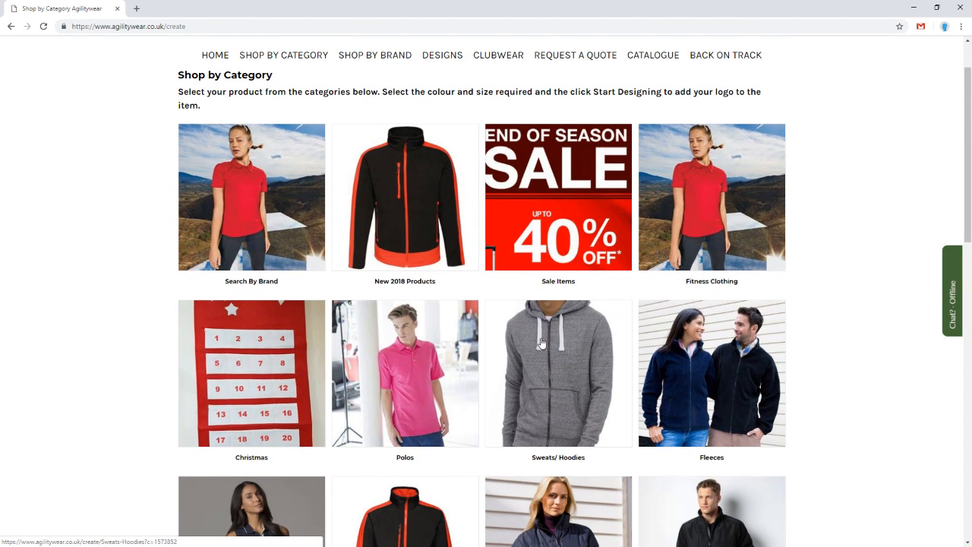
View the 100% Cotton products within the Polos category and return to the Shop by Category page.
left_click(462, 377)
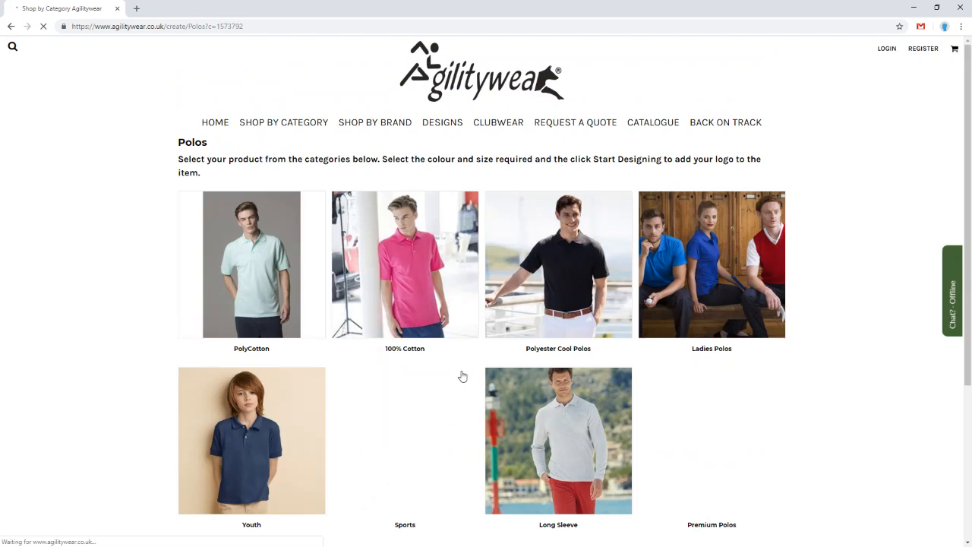
left_click(438, 295)
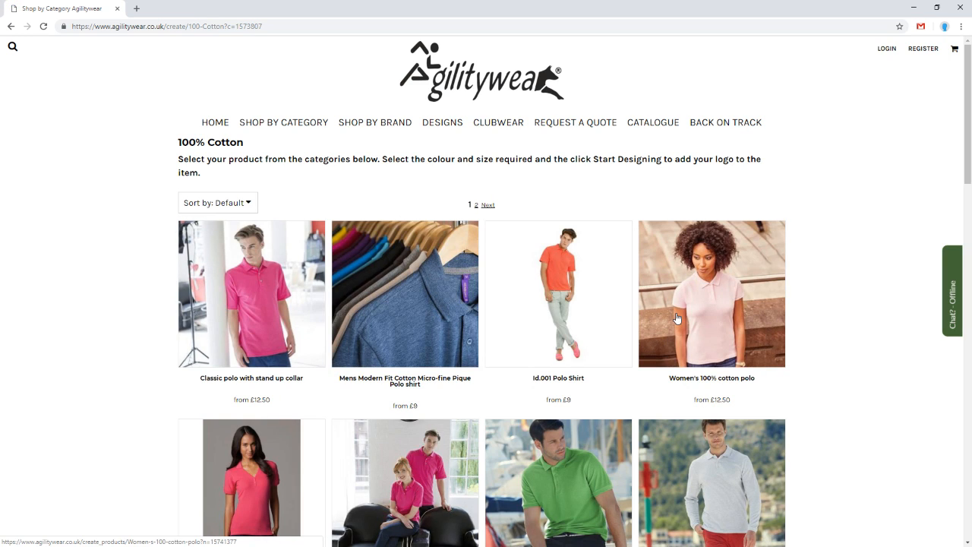
left_click(287, 124)
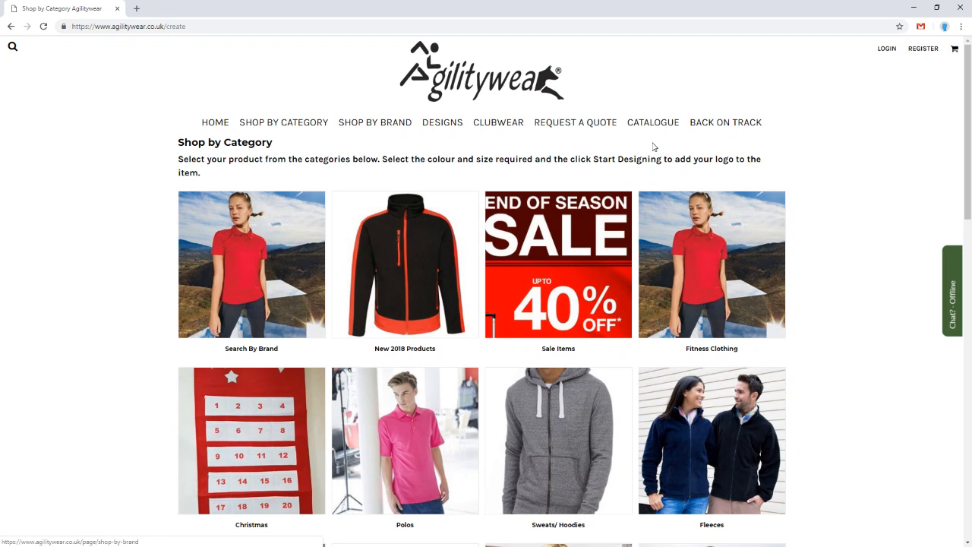
Open the Shop by Brand page and examine the full grid of brand tiles.
left_click(395, 130)
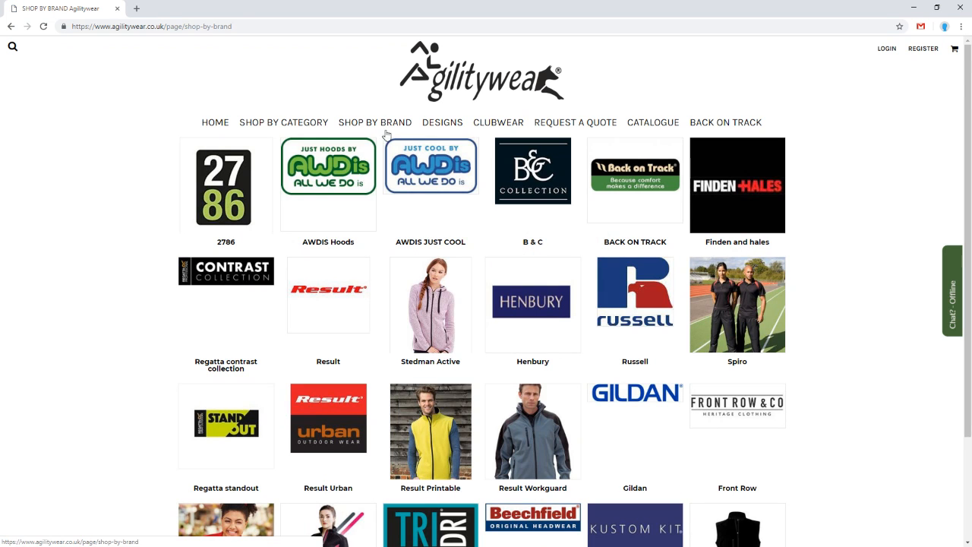
scroll(483, 217, "down", 2)
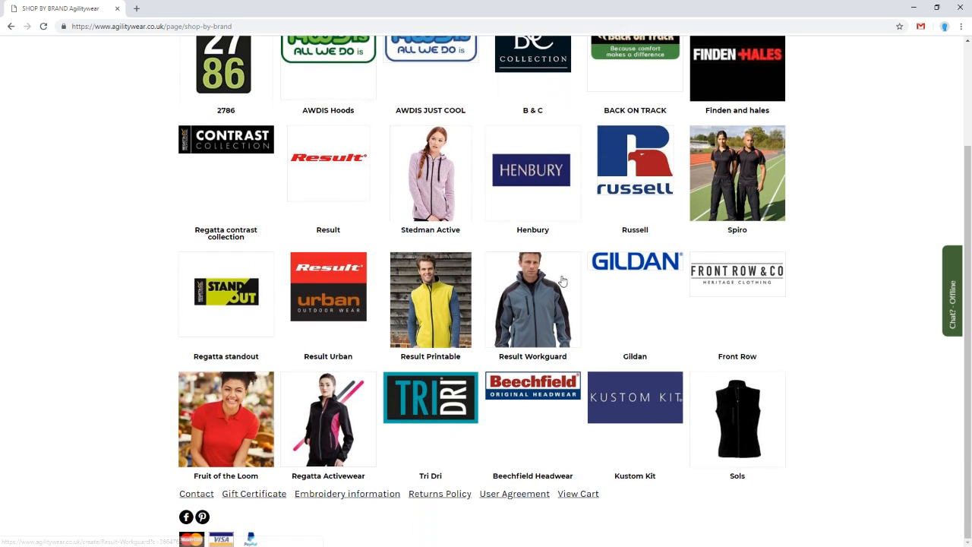
scroll(567, 281, "up", 1)
scroll(567, 282, "up", 1)
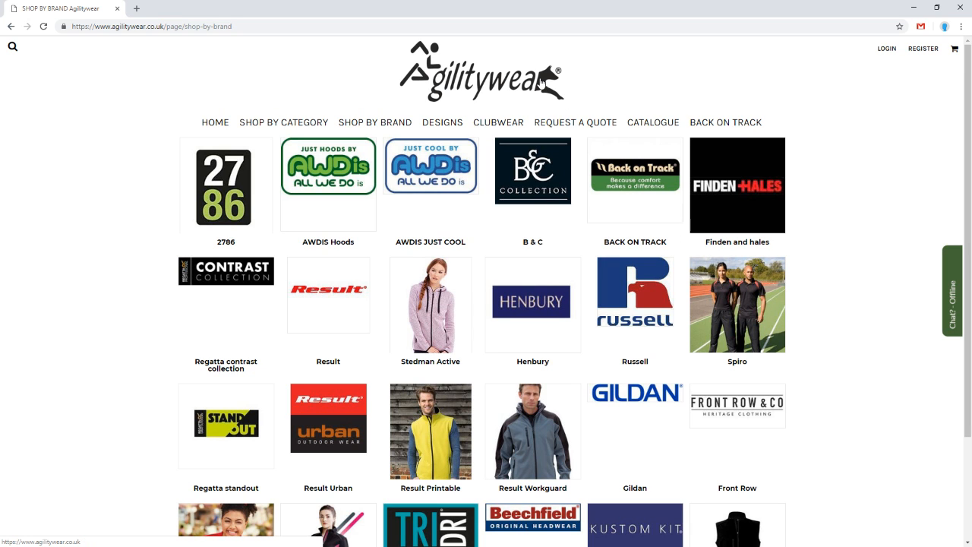
Return to the home page and look over the introduction, Latest Products and basket sections.
left_click(542, 79)
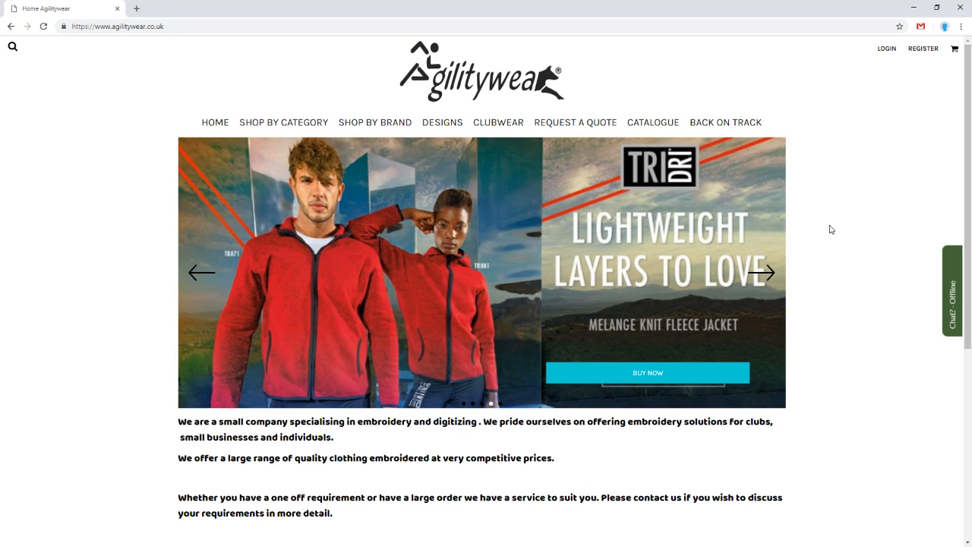
scroll(787, 367, "down", 2)
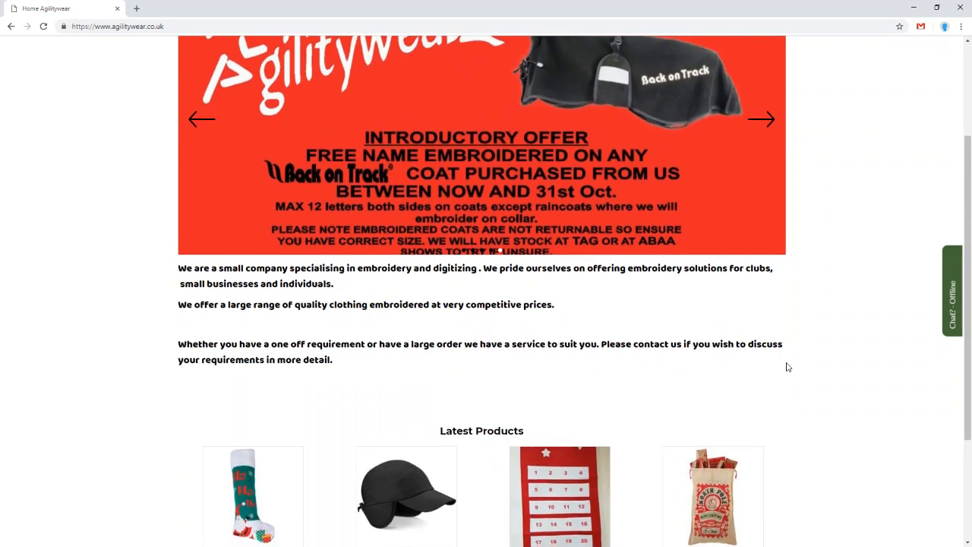
scroll(787, 367, "down", 2)
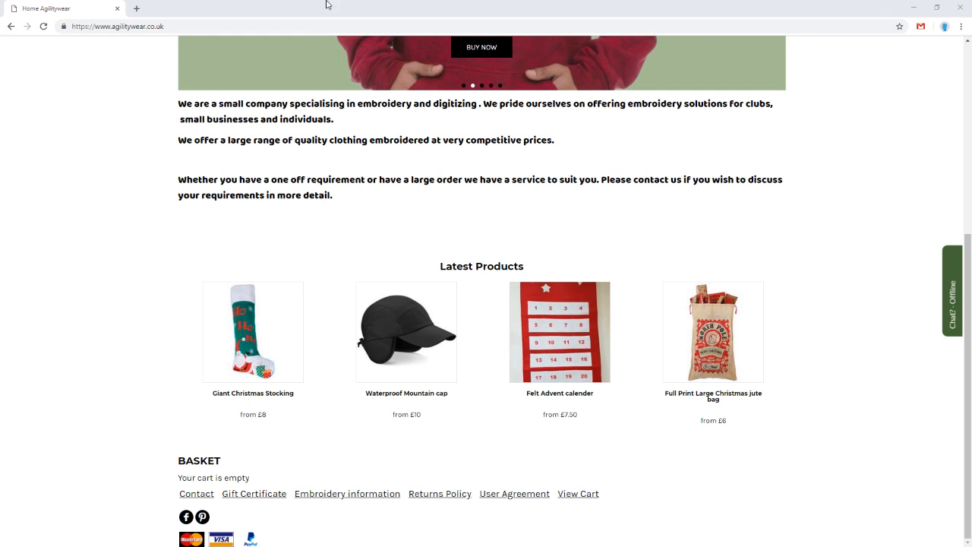
Close the Agilitywear site, switch to the DecoNetwork admin and open its Products list.
left_click(117, 9)
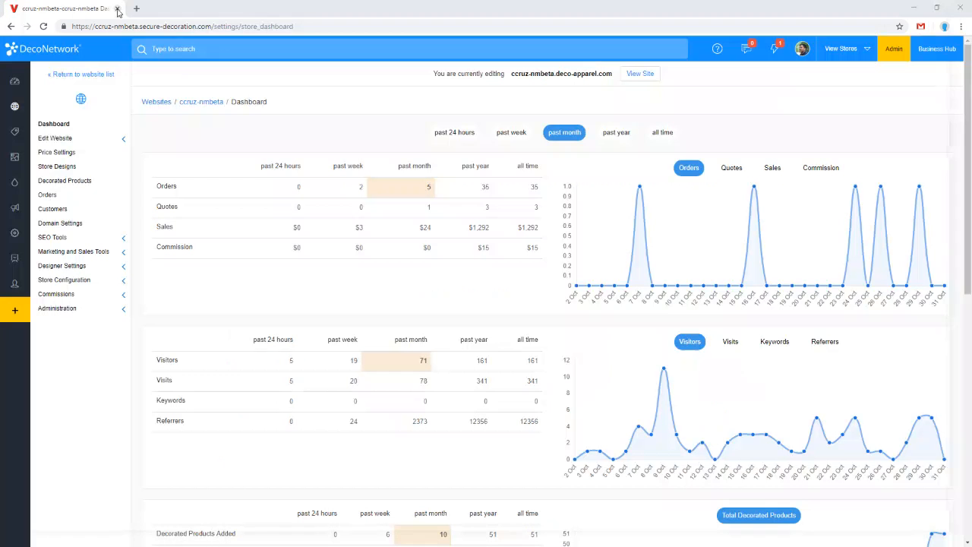
left_click(20, 138)
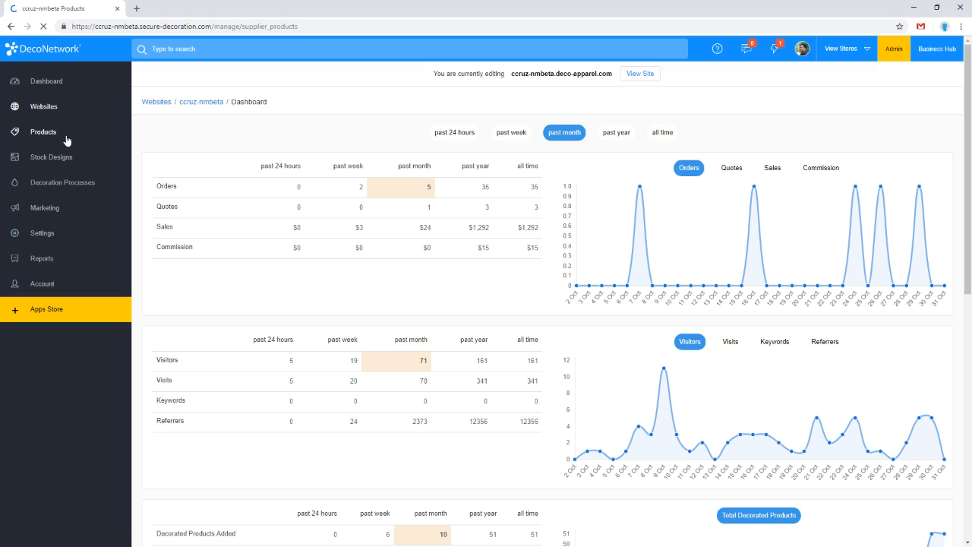
Select all fulfillment center products across every page and set the bulk action to Export Products.
left_click(297, 206)
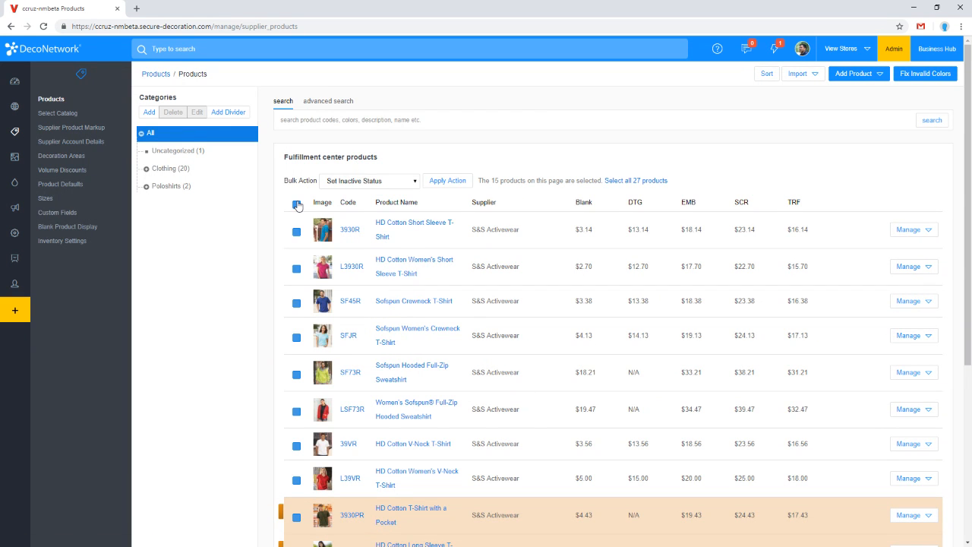
mouse_move(843, 74)
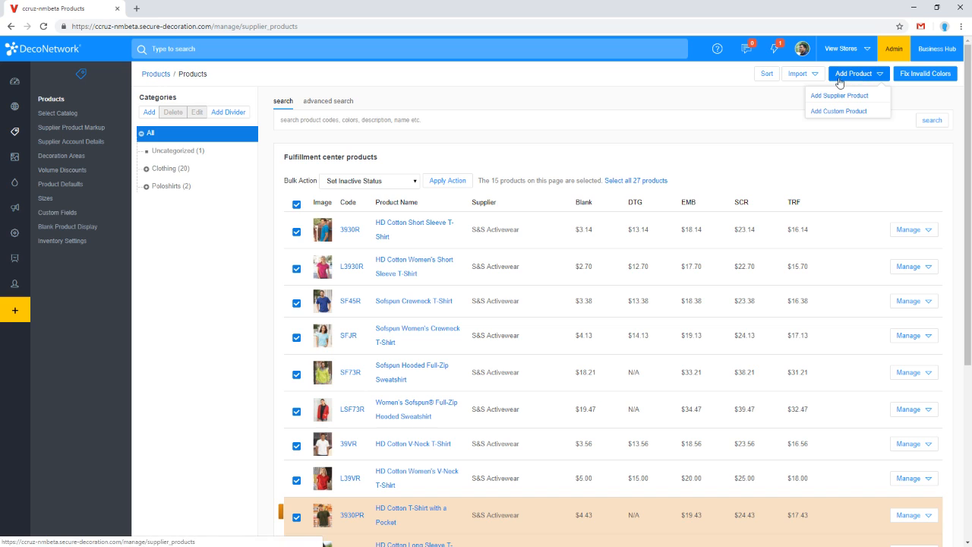
left_click(376, 182)
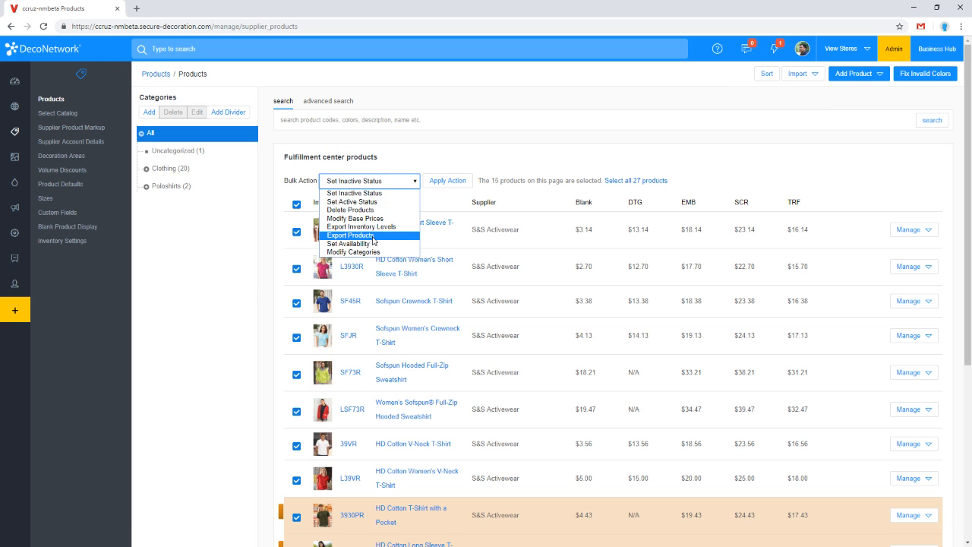
left_click(650, 163)
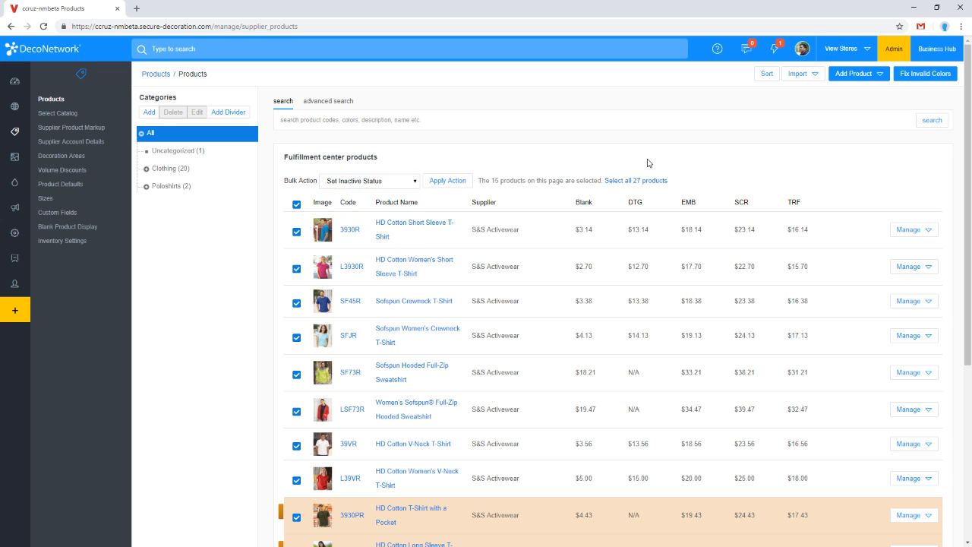
left_click(649, 182)
left_click(377, 180)
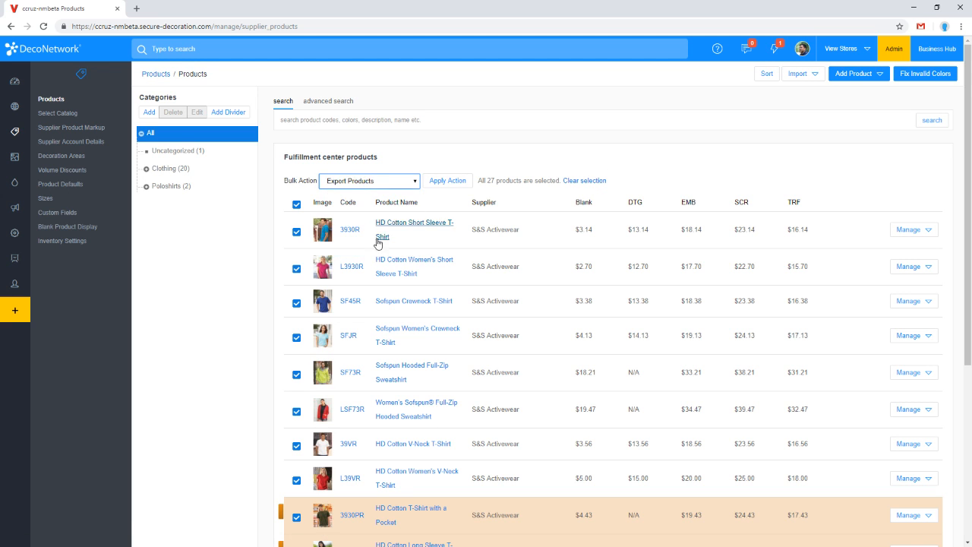
Open the nmbeta store from the Websites list and view its Decorated Products, Orders and Export Orders pages.
left_click(378, 235)
left_click(15, 108)
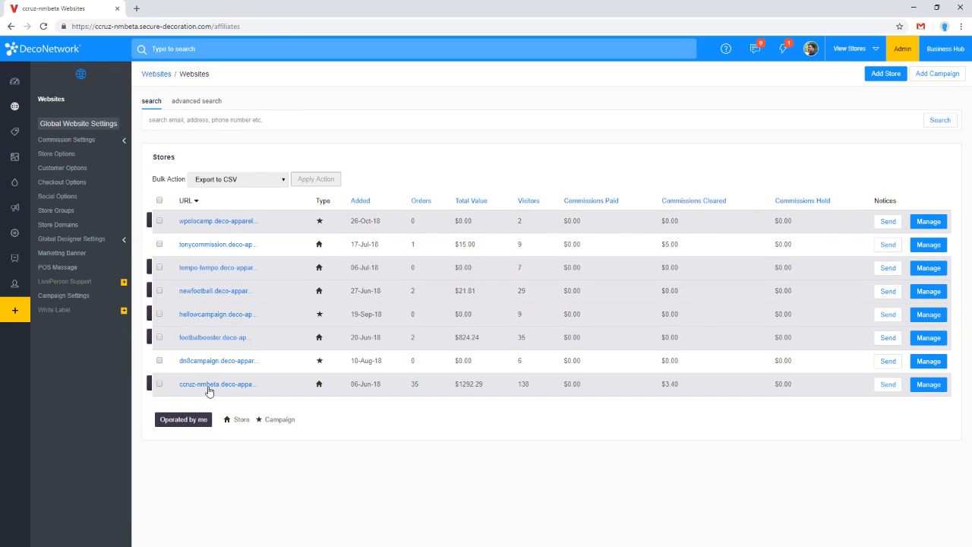
left_click(210, 386)
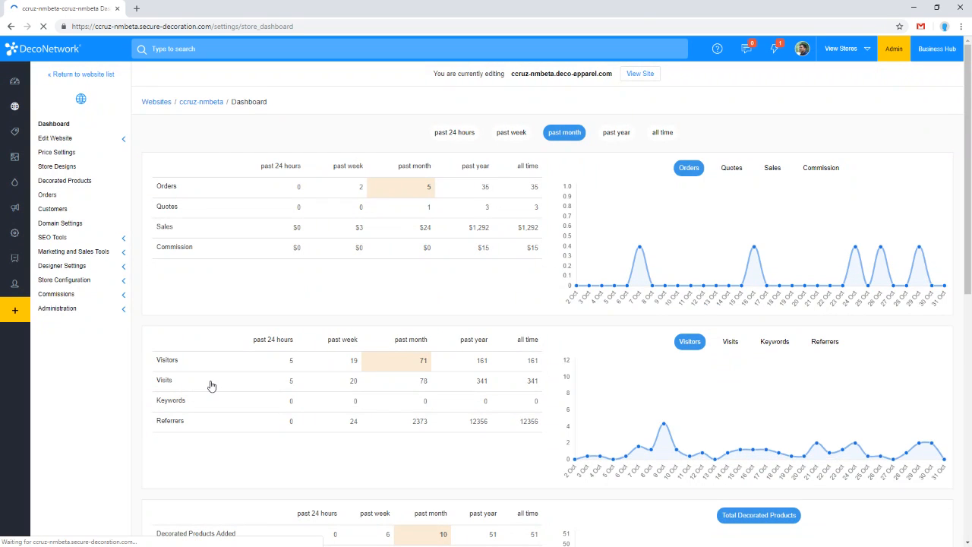
left_click(79, 184)
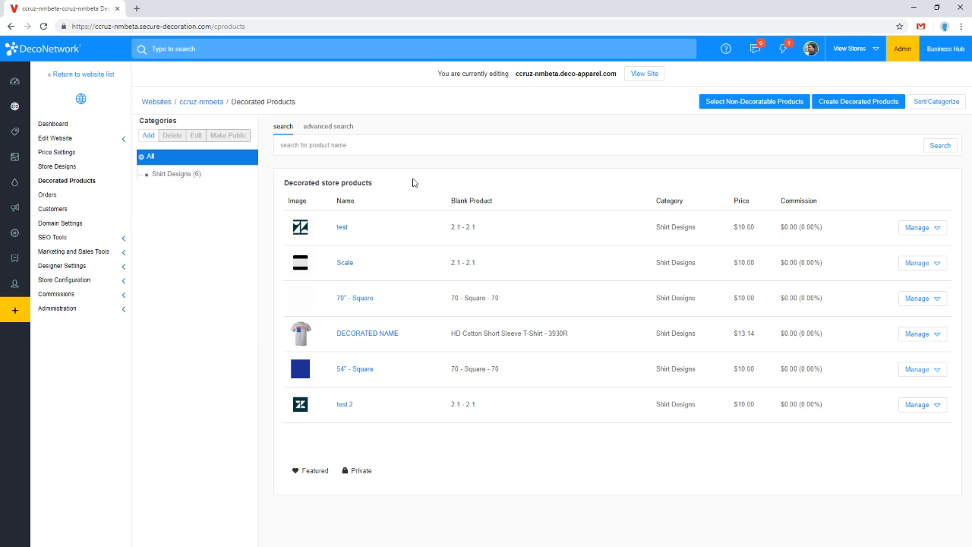
left_click(88, 197)
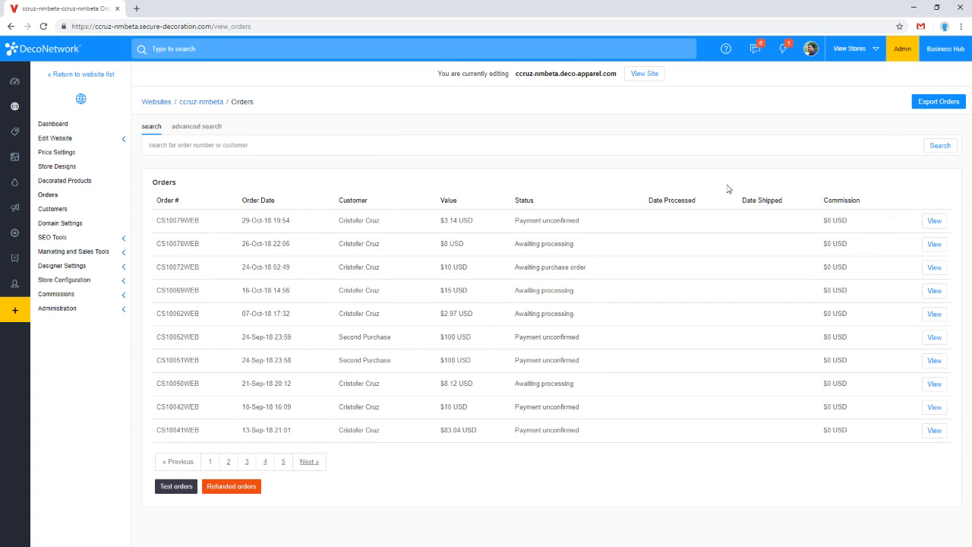
left_click(930, 106)
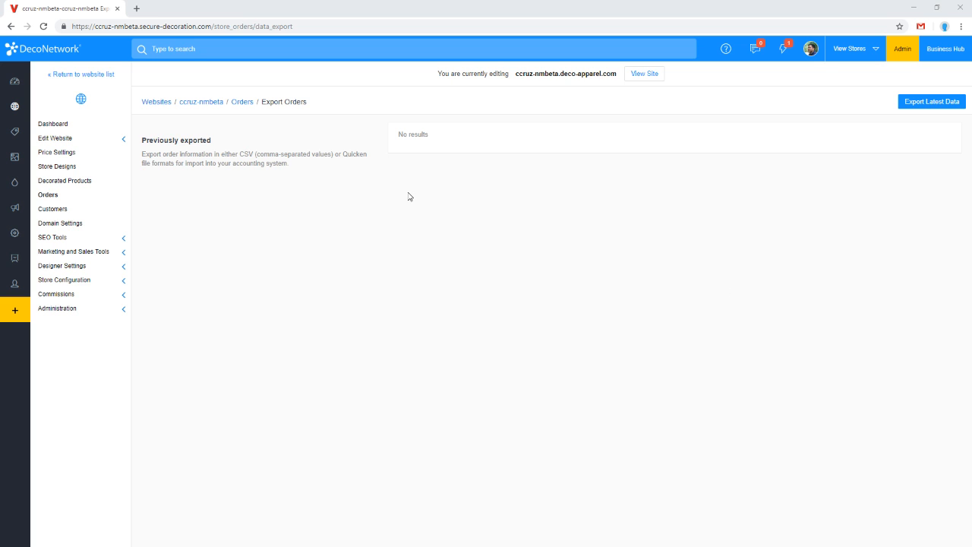
Return to the Products list and start a new custom product using the Accessories product defaults.
left_click(17, 132)
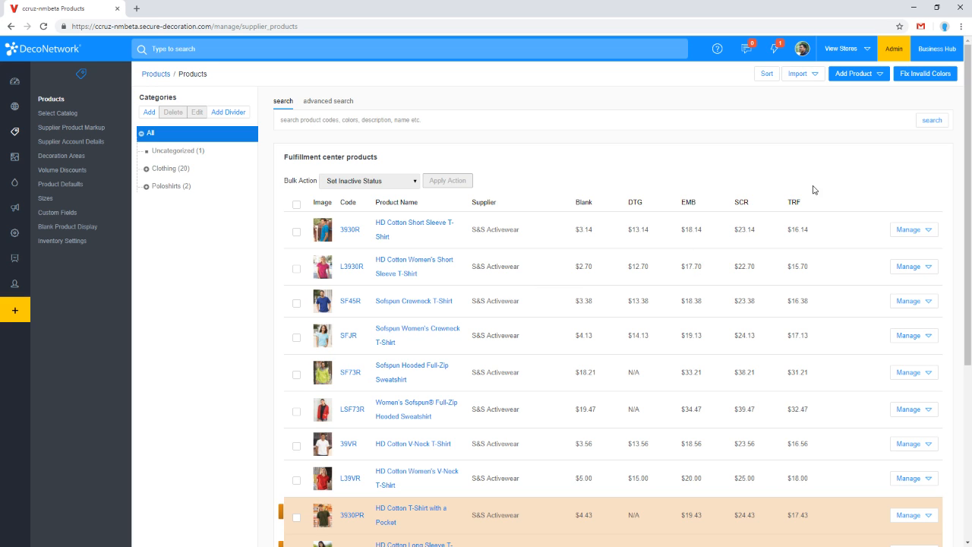
left_click(859, 76)
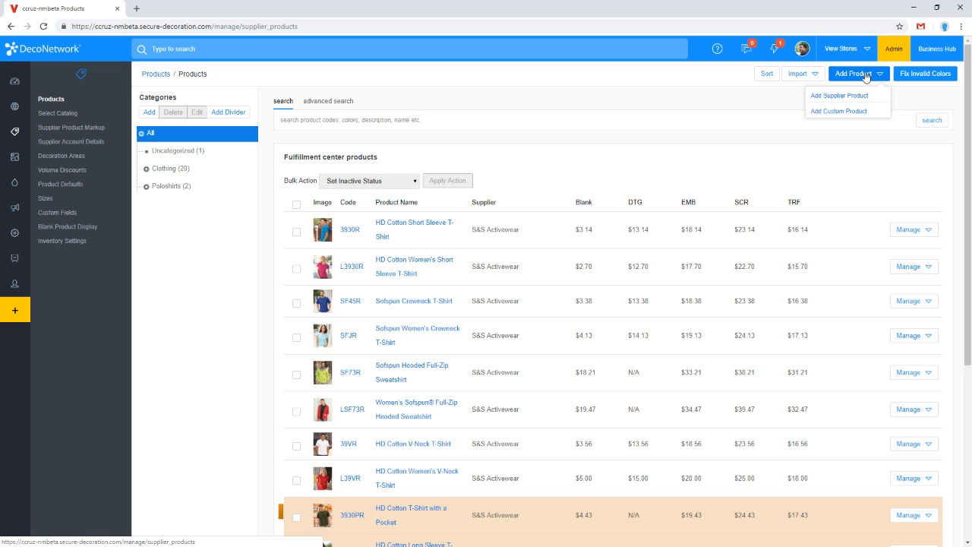
left_click(851, 112)
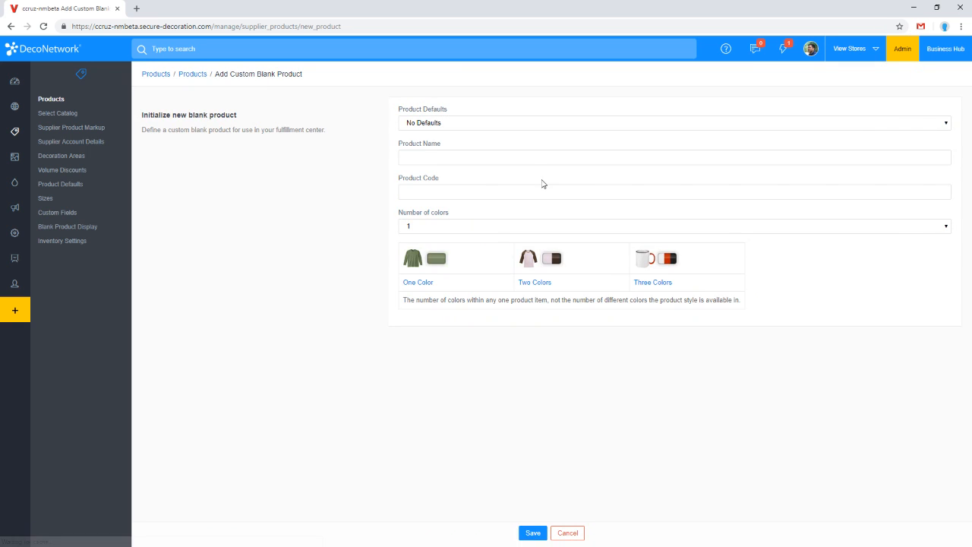
left_click(483, 156)
left_click(454, 127)
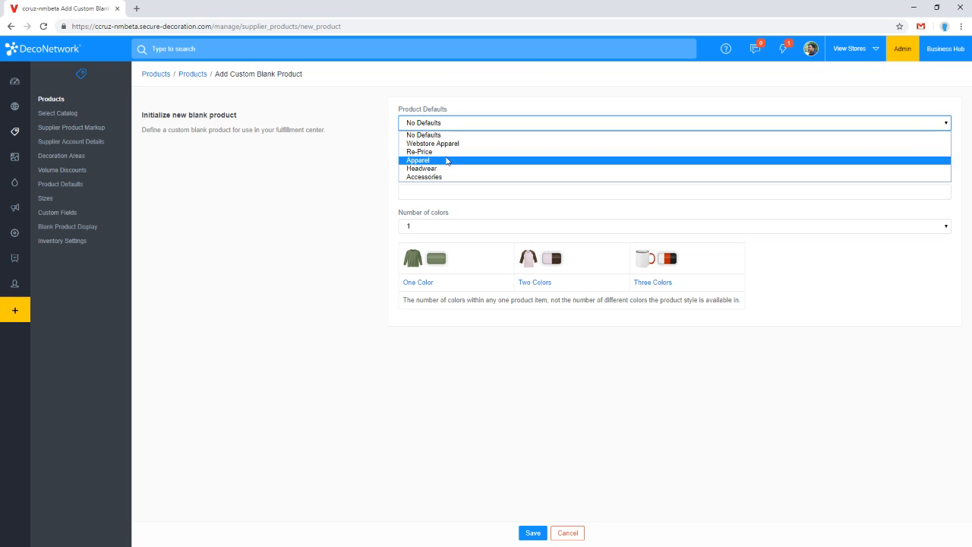
left_click(445, 177)
Name the custom product Rainbow Mug, give it the product code RMUG and save it.
left_click(446, 158)
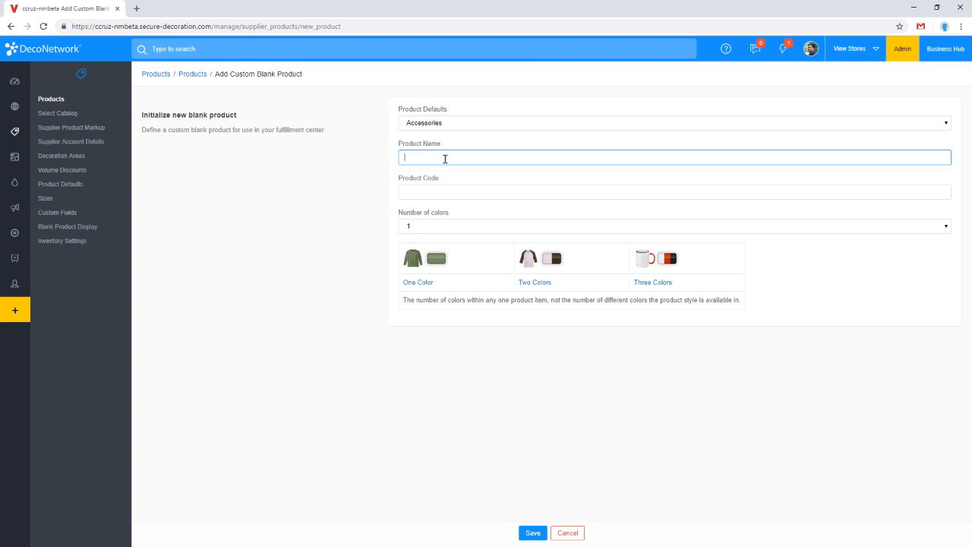
type("Mug")
key("Tab")
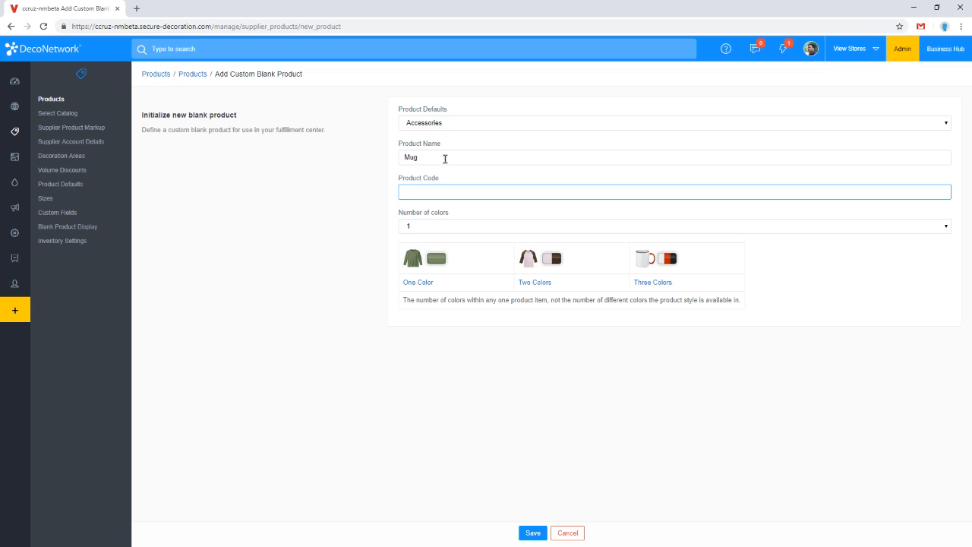
key("shift+Tab")
type("Rainbow Mu")
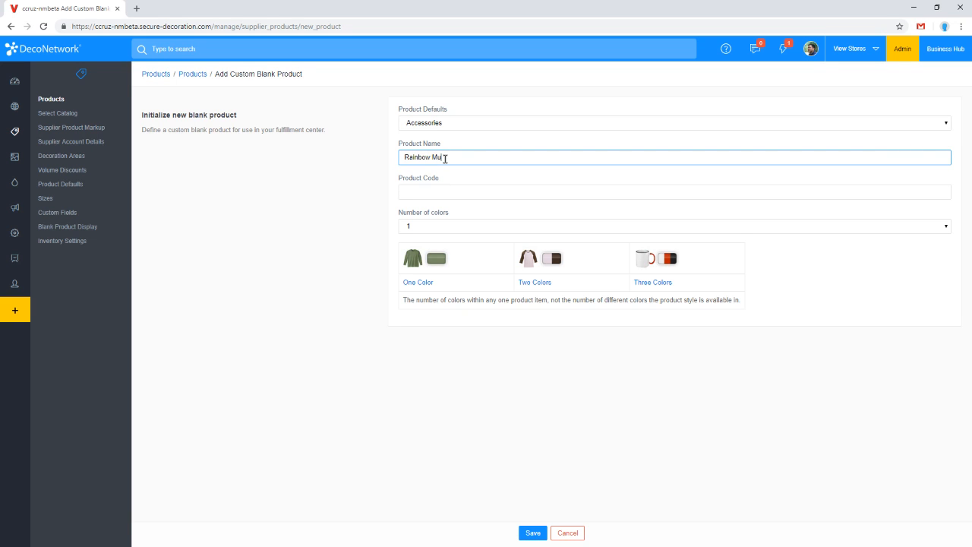
type("g")
key("Tab")
type("RMUG")
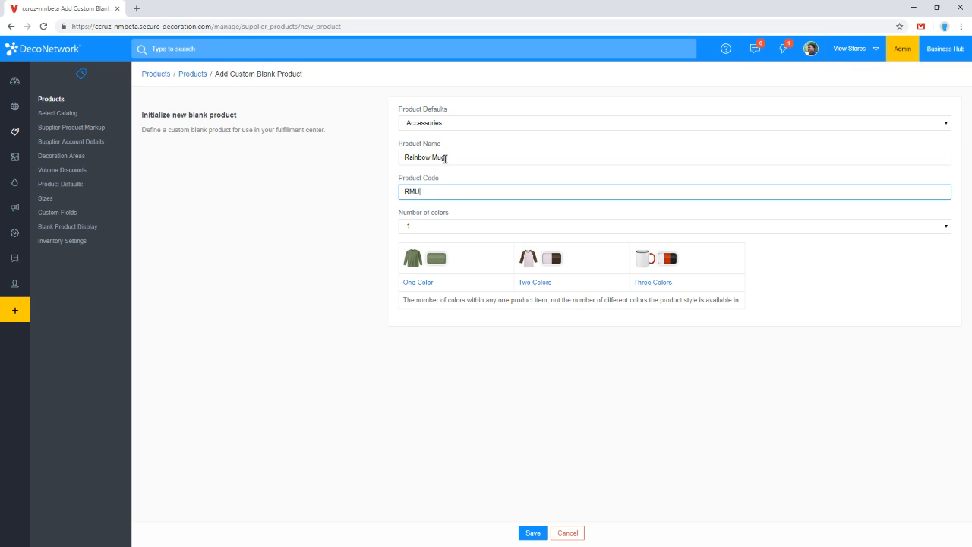
left_click(532, 534)
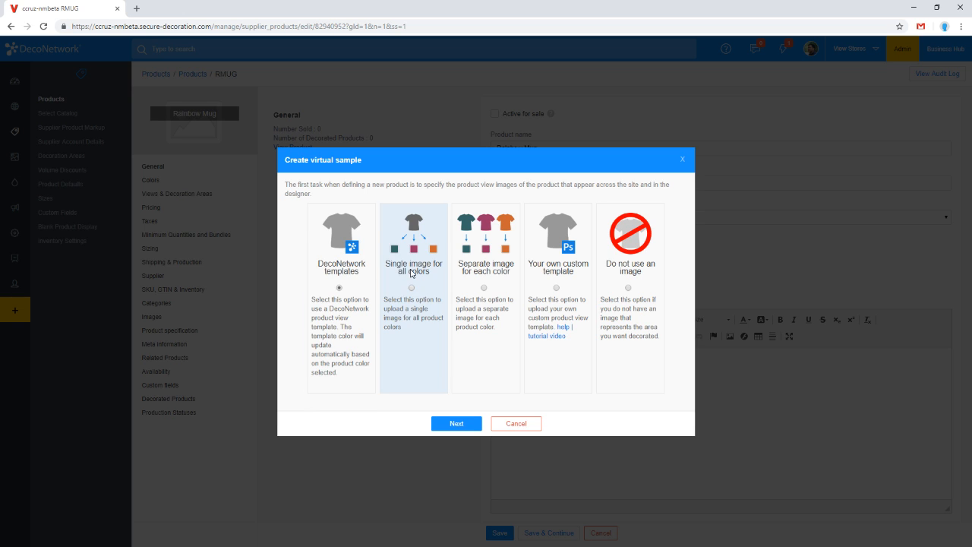
Set the virtual sample to use a separate image for each color and continue to the image upload.
left_click(412, 287)
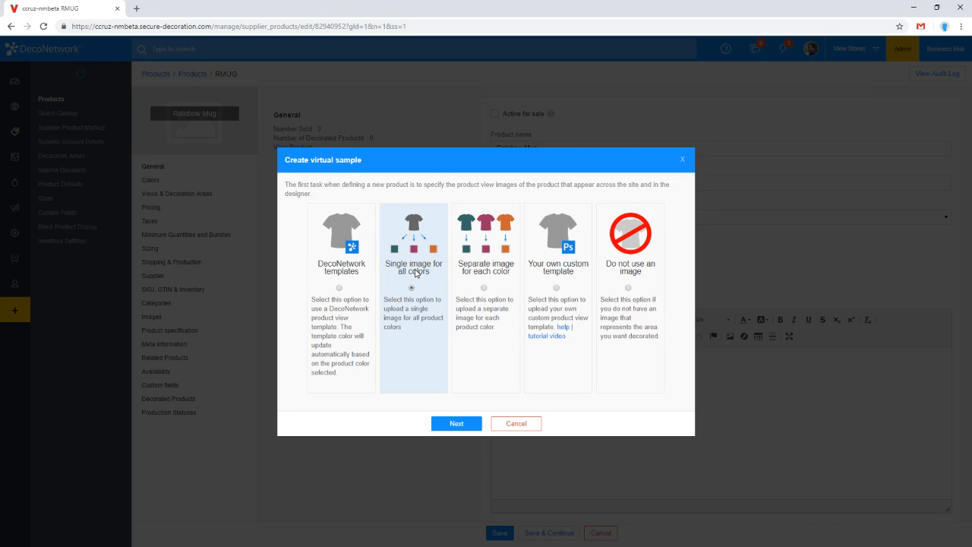
left_click(484, 283)
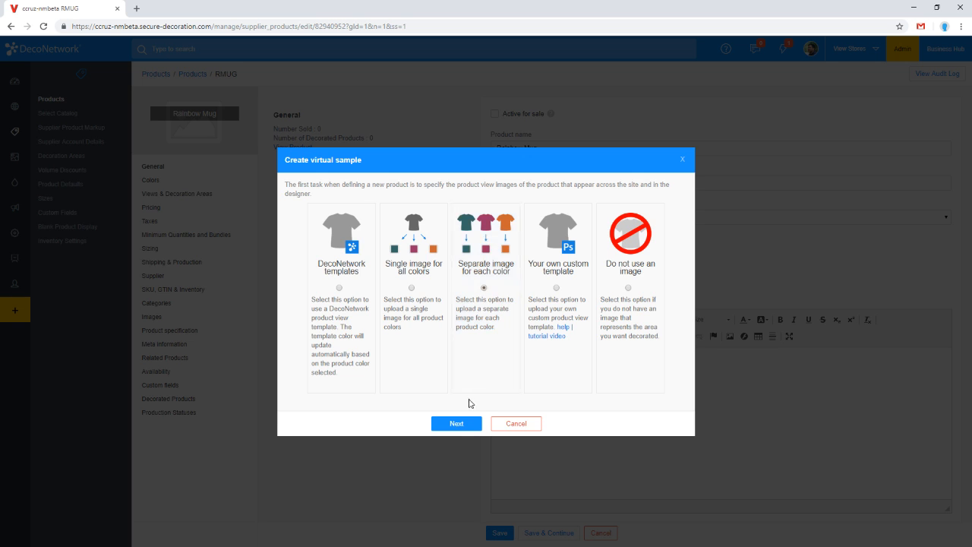
left_click(456, 423)
Upload the Fanta logo JPG from the Desktop's Example Graphics folder as the product view image.
left_click(448, 301)
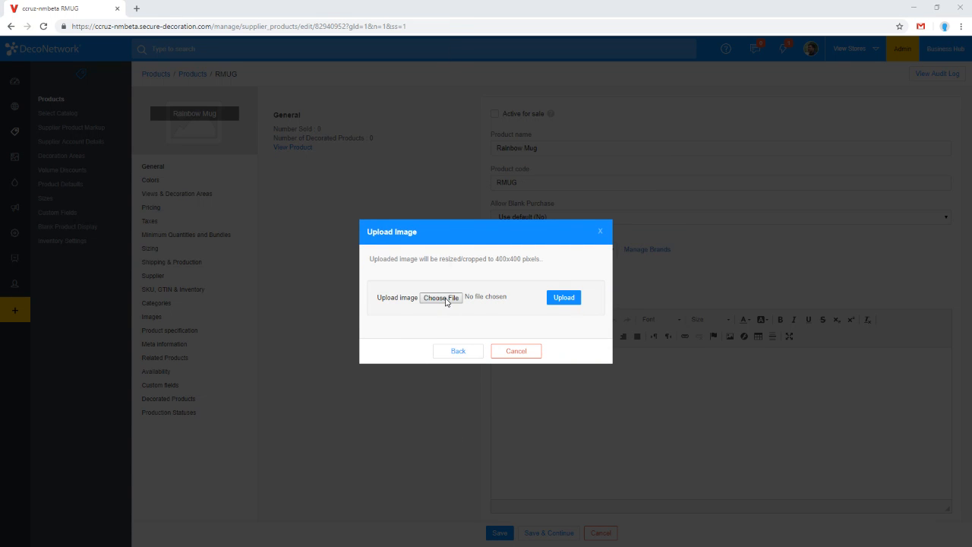
left_click(61, 121)
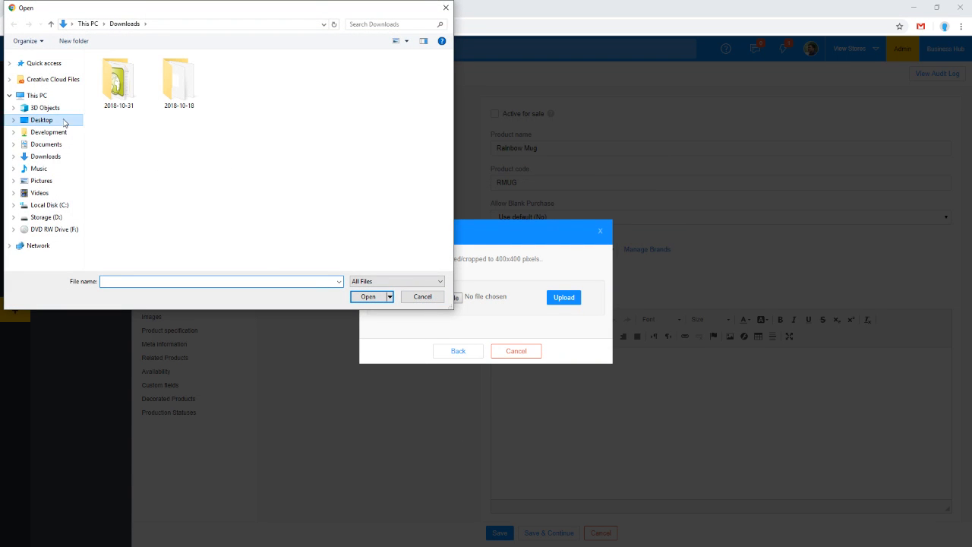
double_click(248, 95)
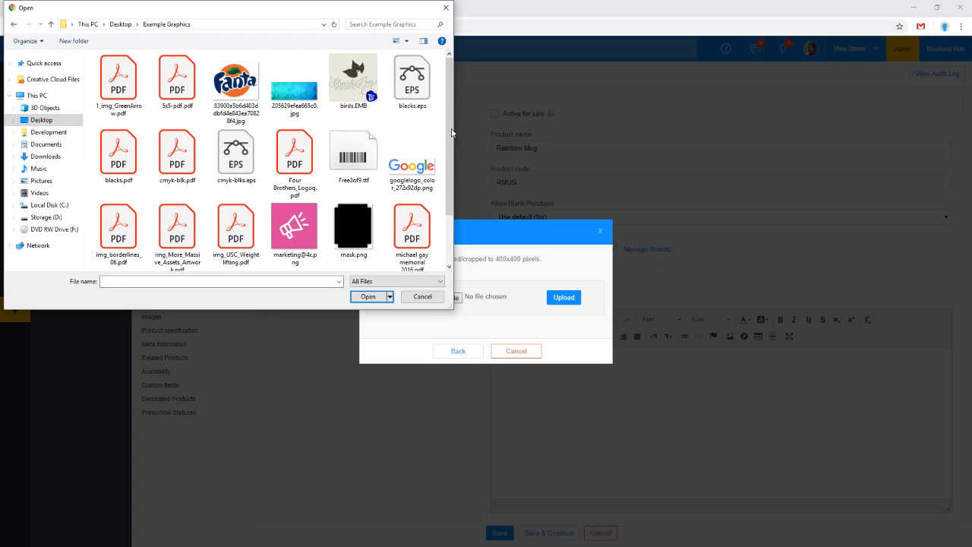
double_click(248, 96)
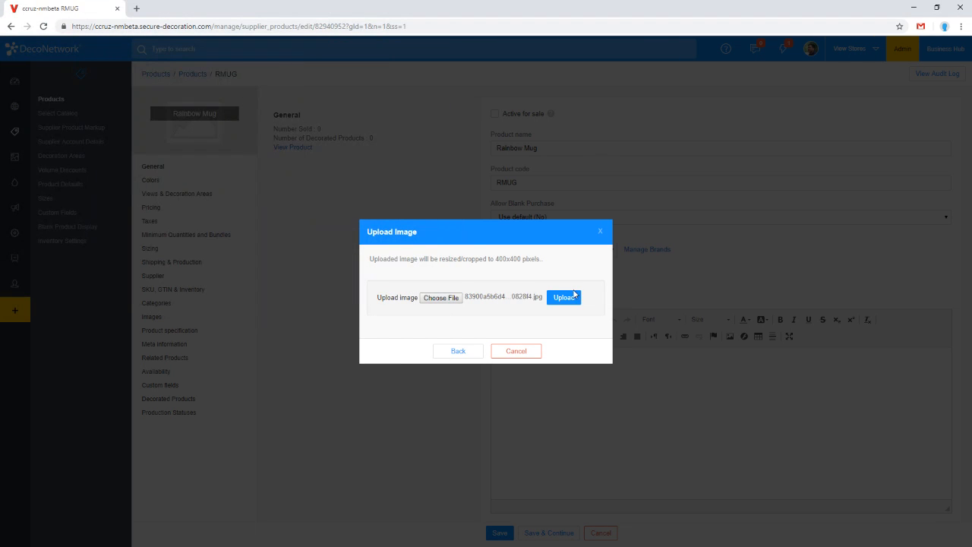
left_click(573, 297)
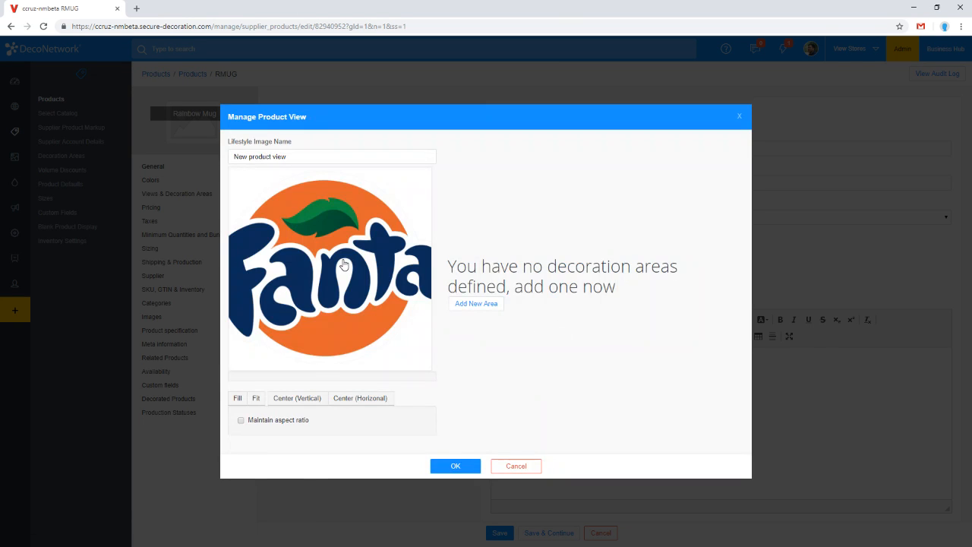
Fit the logo image within the product view, name the view Mug and accept it.
left_click(255, 398)
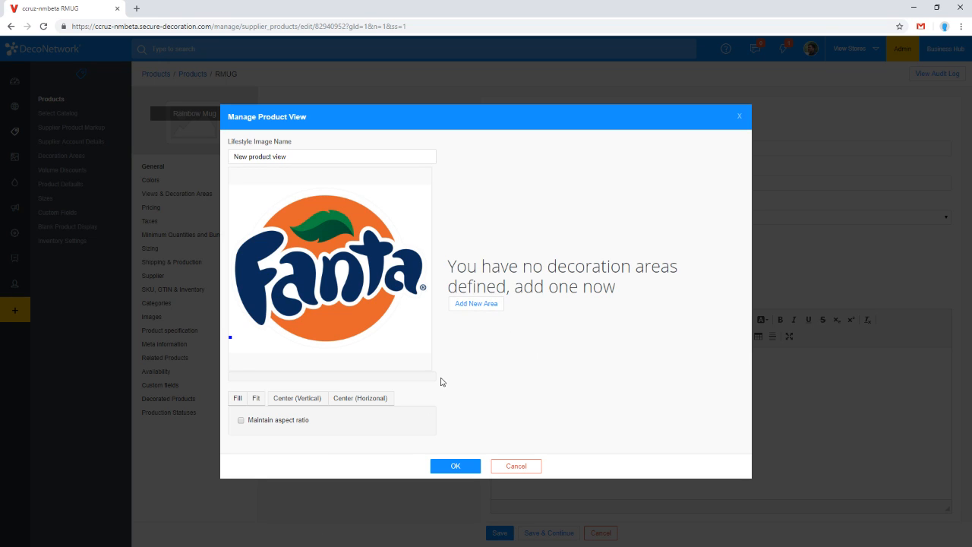
left_click(316, 160)
key("ctrl+a")
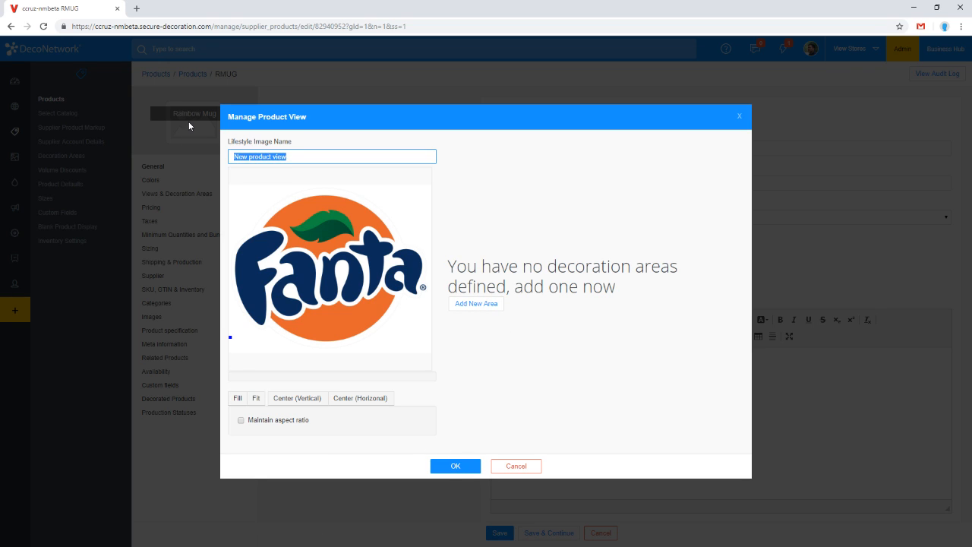
key("BackSpace")
type("Mug")
left_click_drag(257, 155, 196, 158)
key("ctrl+z")
left_click(310, 160)
left_click_drag(310, 159, 225, 157)
type("Mug")
left_click(520, 391)
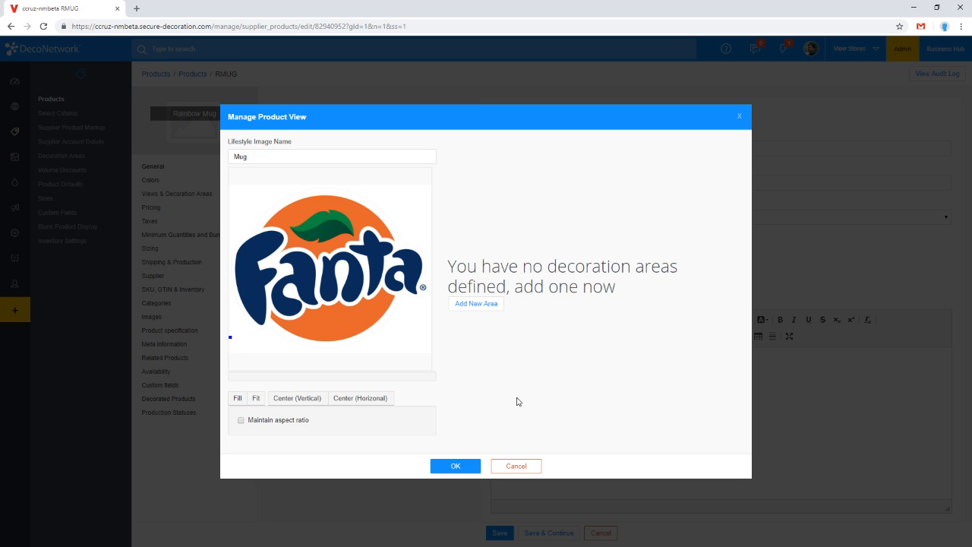
left_click(455, 465)
Define a new user-defined color from the light blue web color #6FC0F0 and name it Rainbow.
left_click(405, 191)
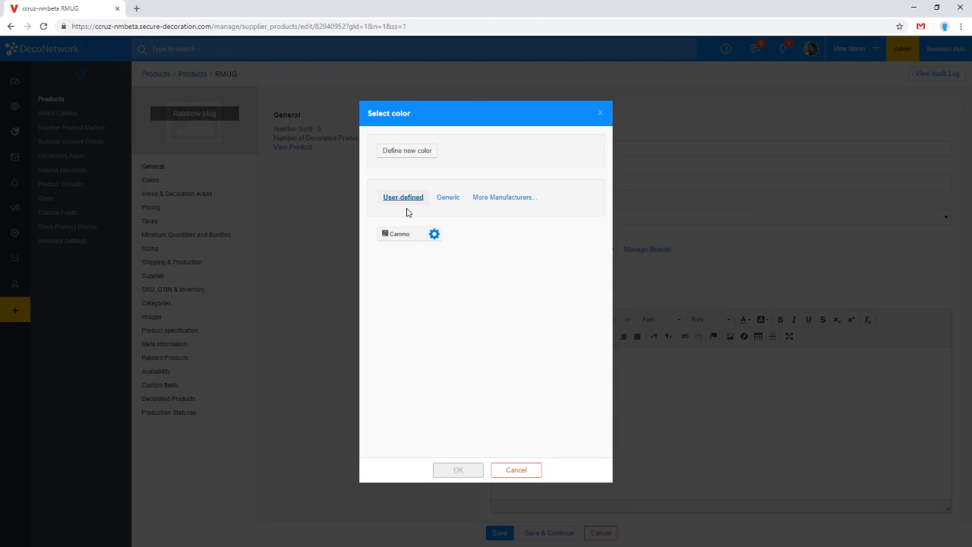
left_click(417, 156)
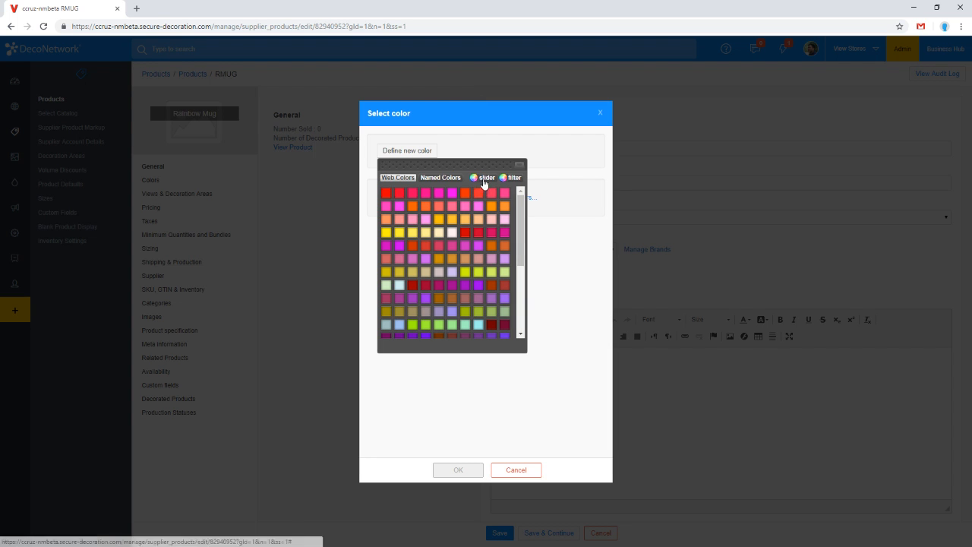
scroll(476, 307, "down", 2)
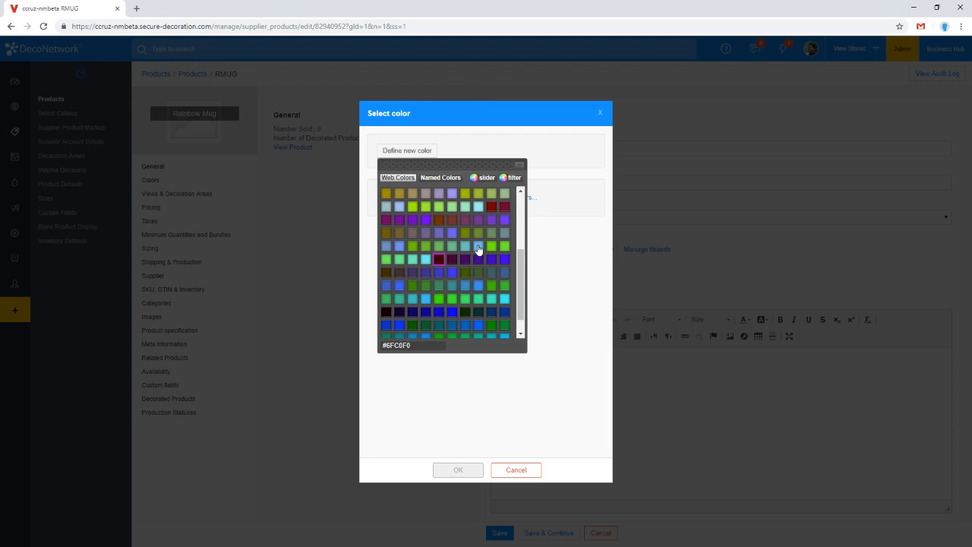
left_click(477, 248)
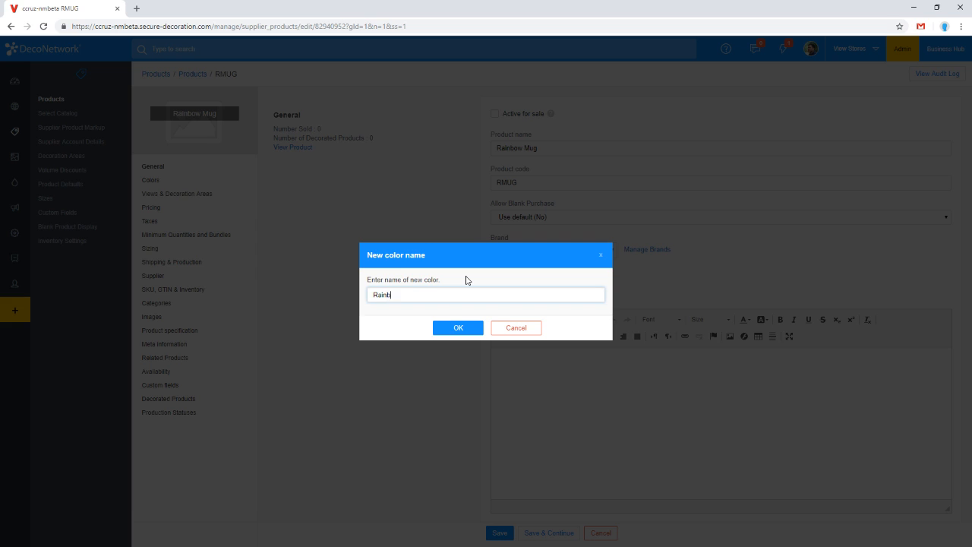
left_click(465, 334)
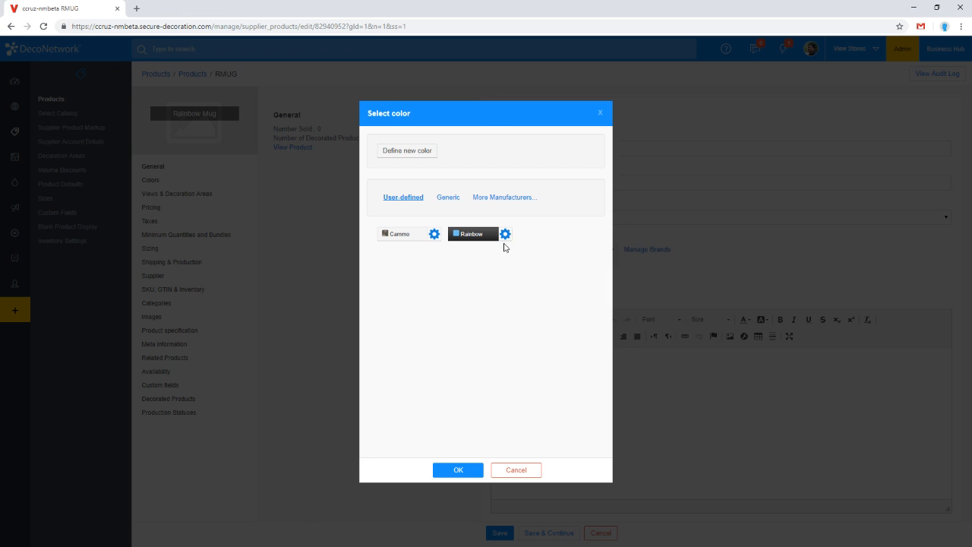
Show the Rainbow color's options, then switch to a new browser tab and search Google Images for "rainbow".
left_click(505, 236)
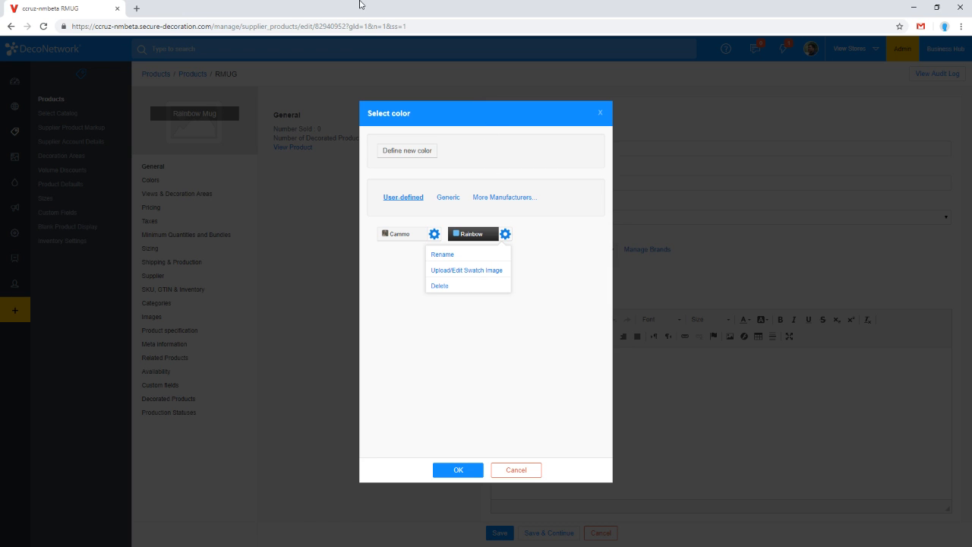
key("ctrl+t")
type("rainbow")
key("Return")
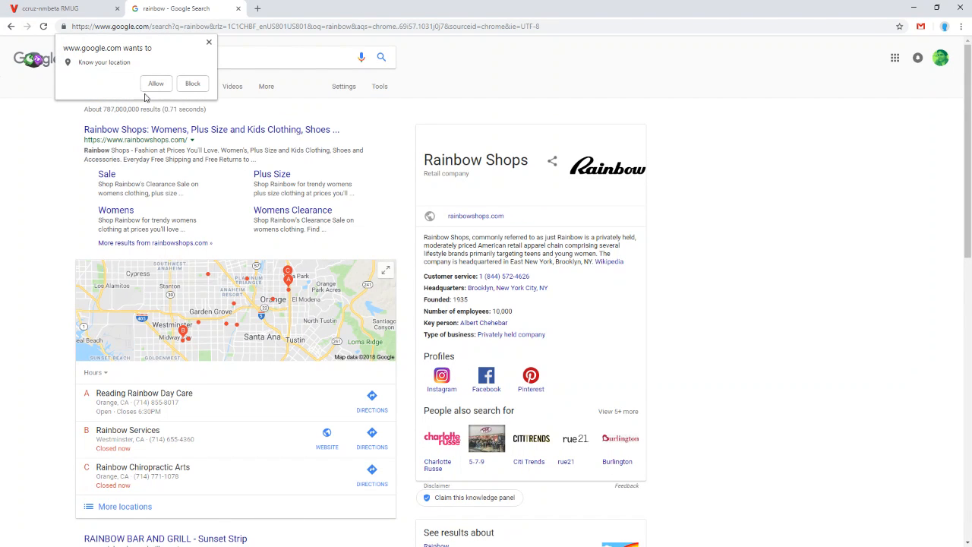
left_click(209, 42)
left_click(118, 87)
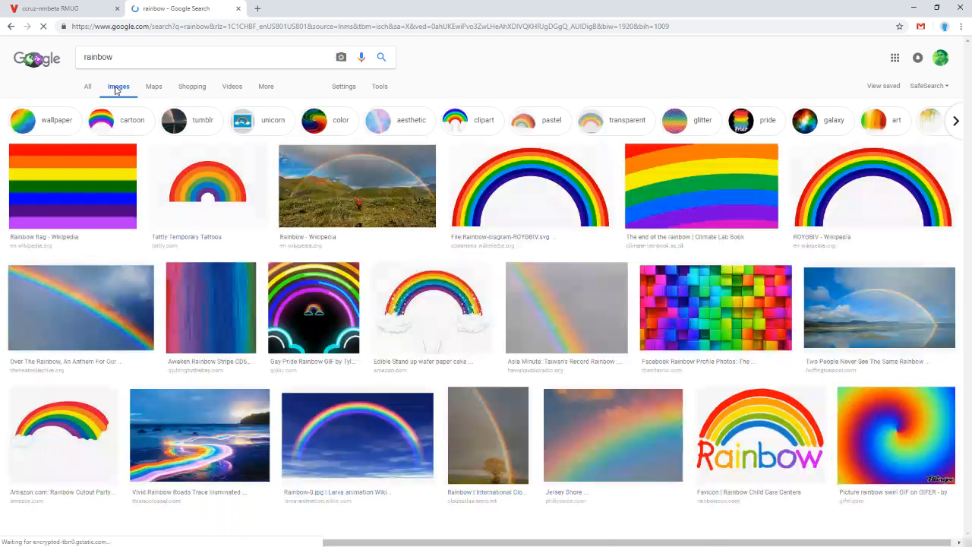
Open the Wikipedia rainbow flag image in its own tab and save it to the Desktop as download.png.
right_click(114, 195)
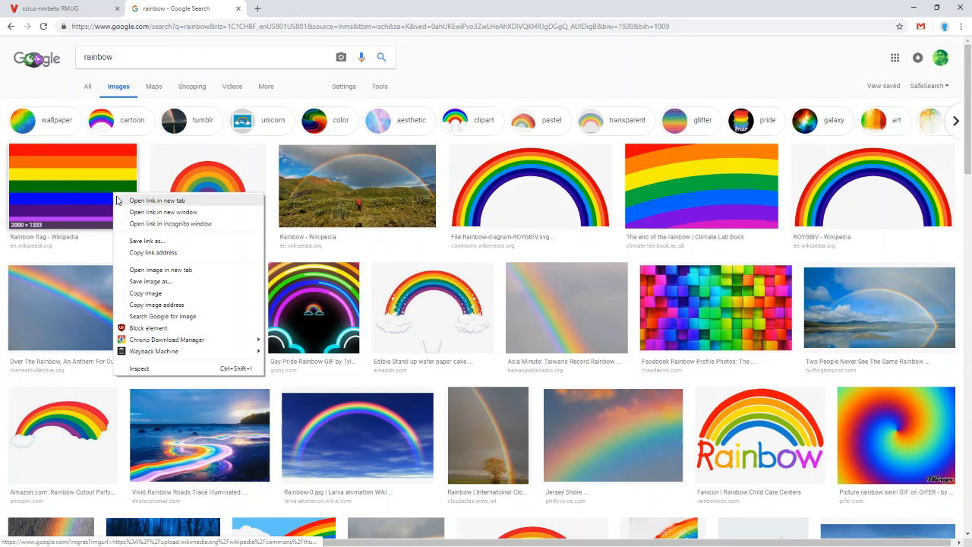
left_click(158, 269)
key("ctrl+Tab")
key("ctrl+s")
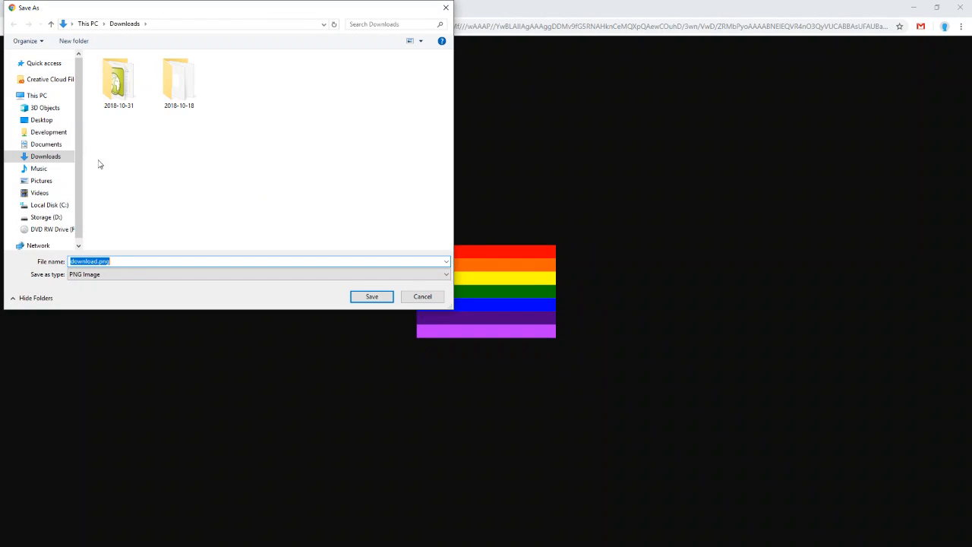
left_click(42, 120)
left_click(371, 296)
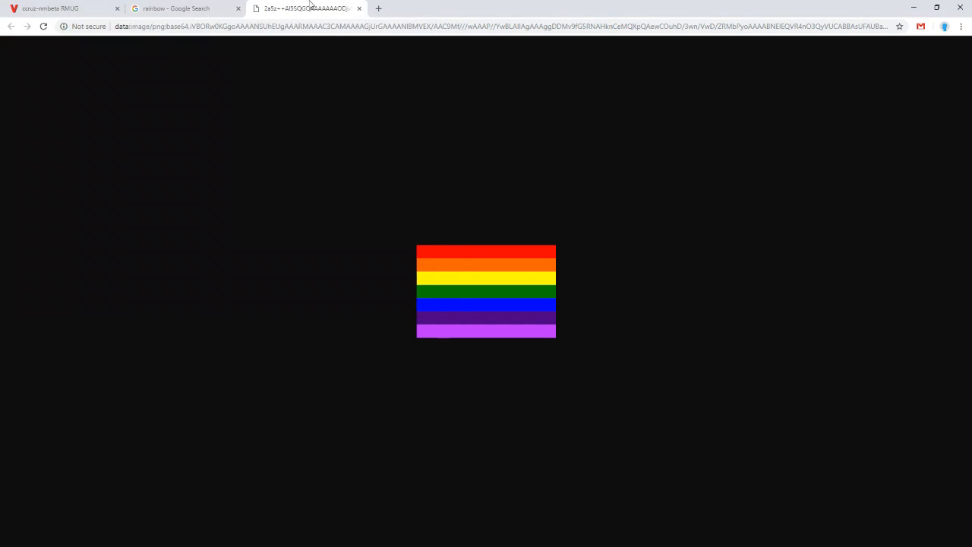
Return to the DecoNetwork tab and upload the rainbow flag image from the Desktop as the Rainbow color's swatch.
left_click(119, 14)
left_click(456, 272)
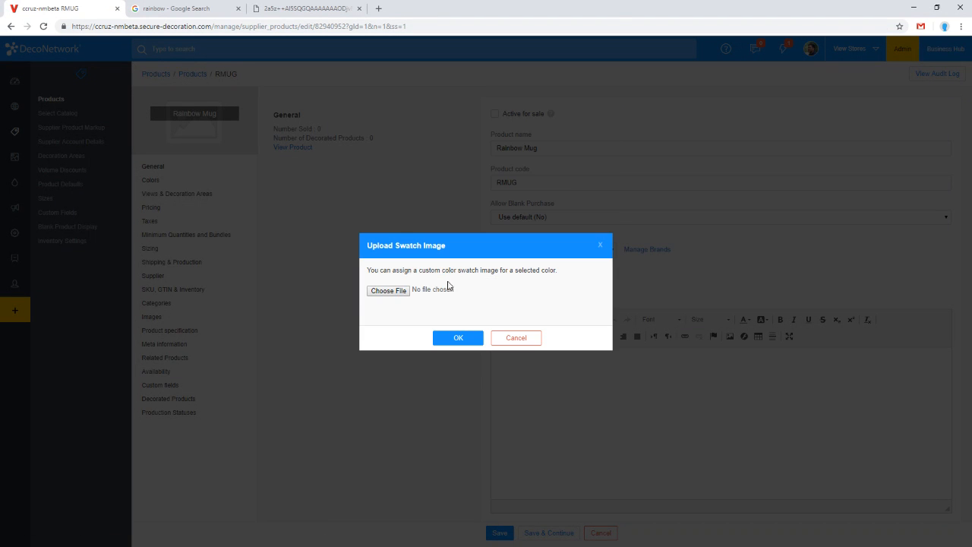
left_click(384, 292)
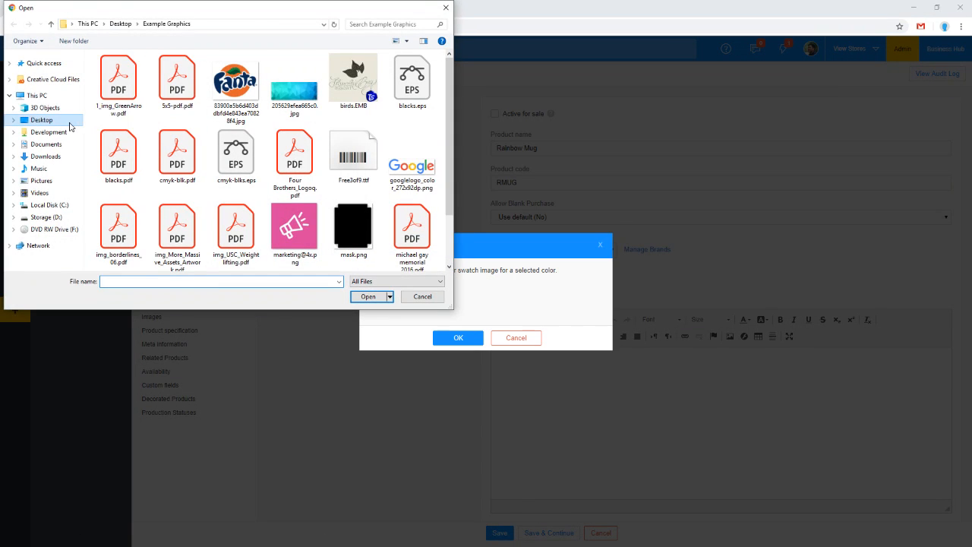
left_click(41, 120)
double_click(155, 80)
left_click(454, 338)
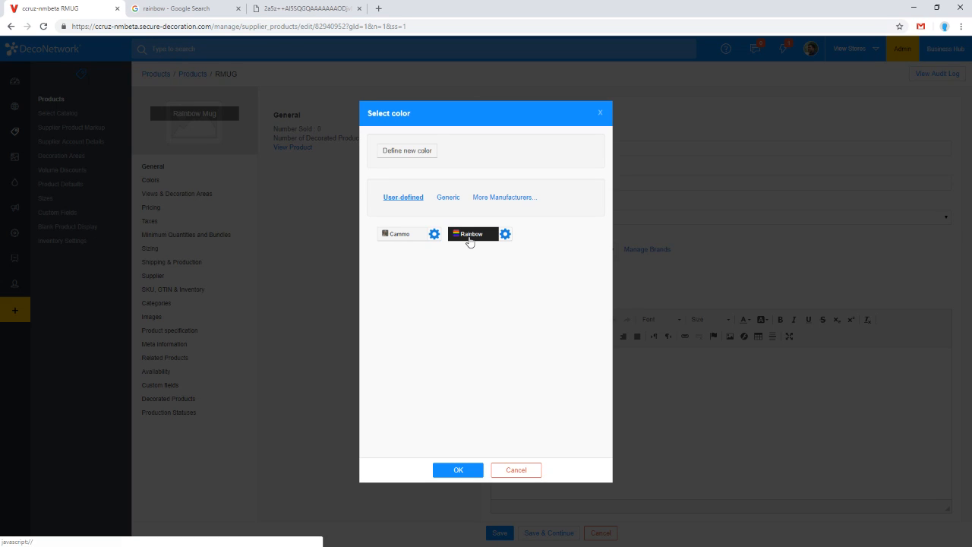
Assign the Rainbow color to the mug's product view, accept it and show the product's color list.
left_click(469, 240)
left_click(464, 470)
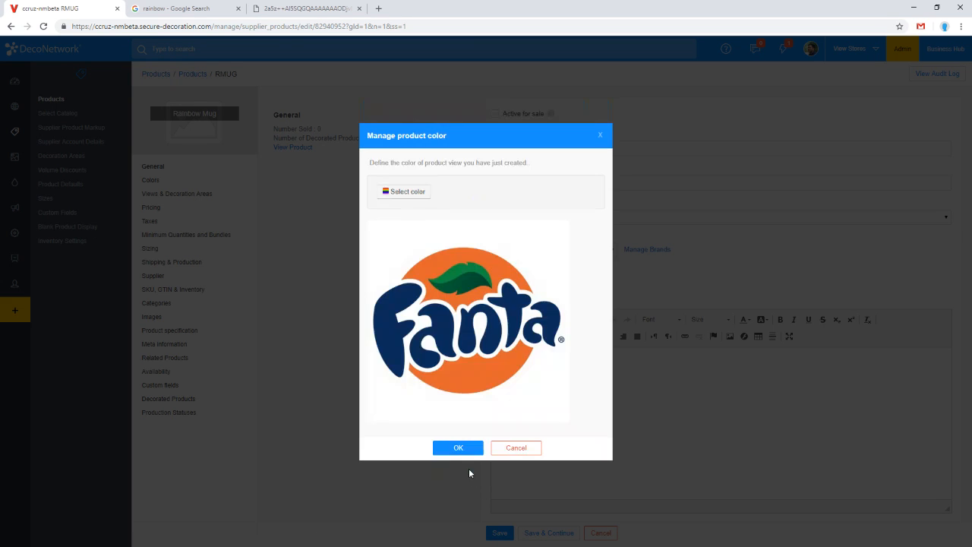
left_click(460, 449)
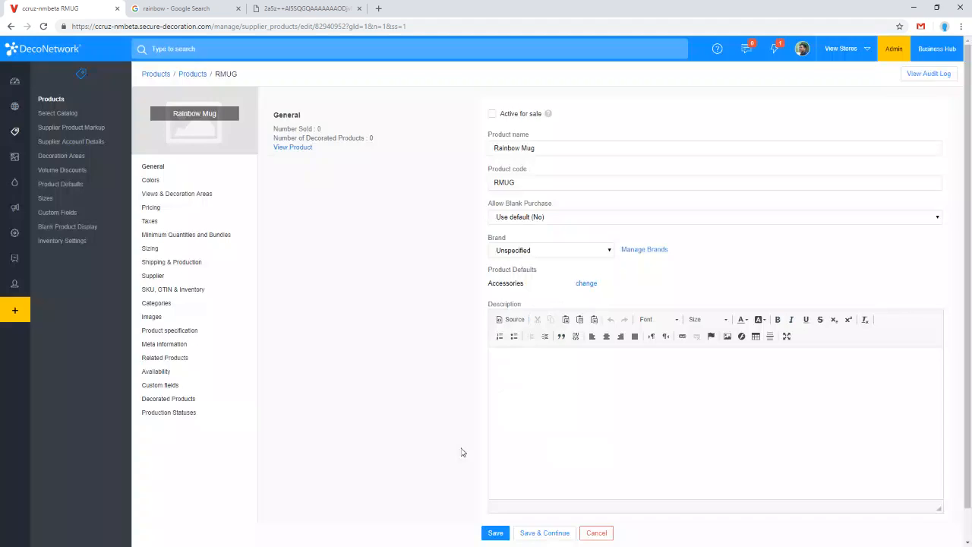
left_click(672, 402)
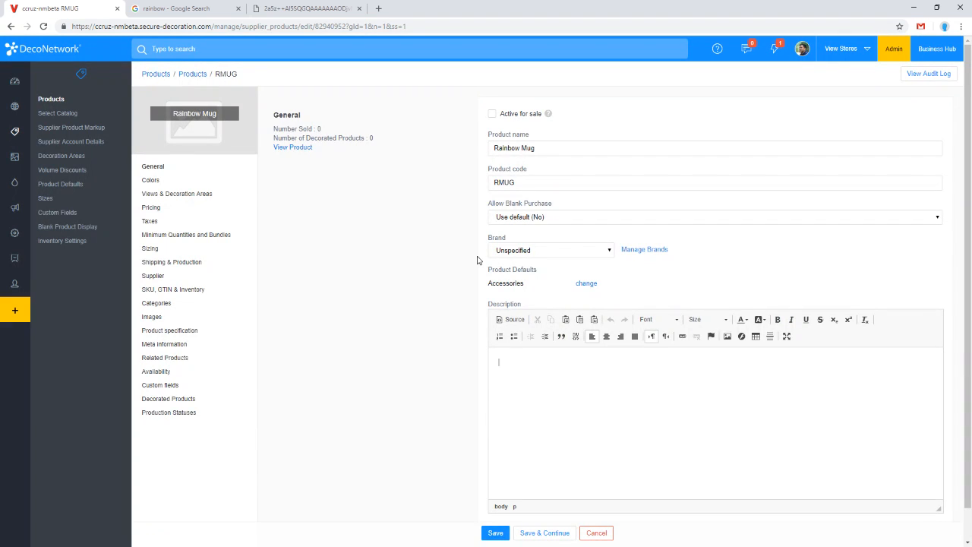
left_click(155, 184)
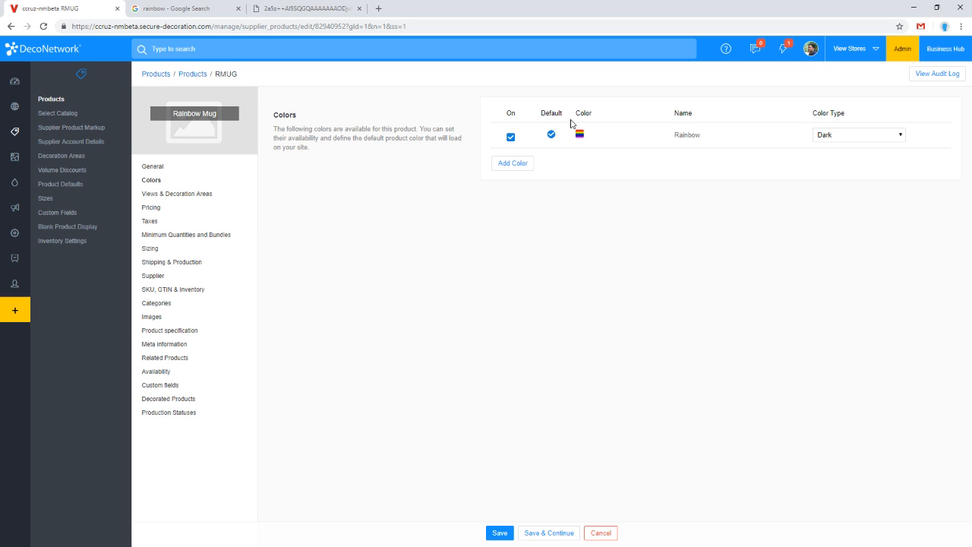
Switch the Rainbow Mug's sizing to self-defined sizes and turn its size field off.
left_click(150, 248)
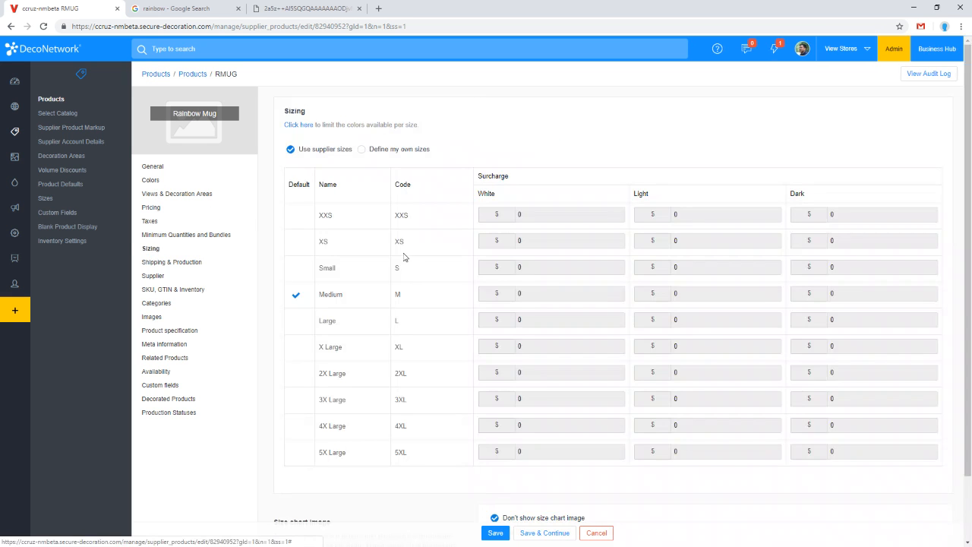
left_click(412, 151)
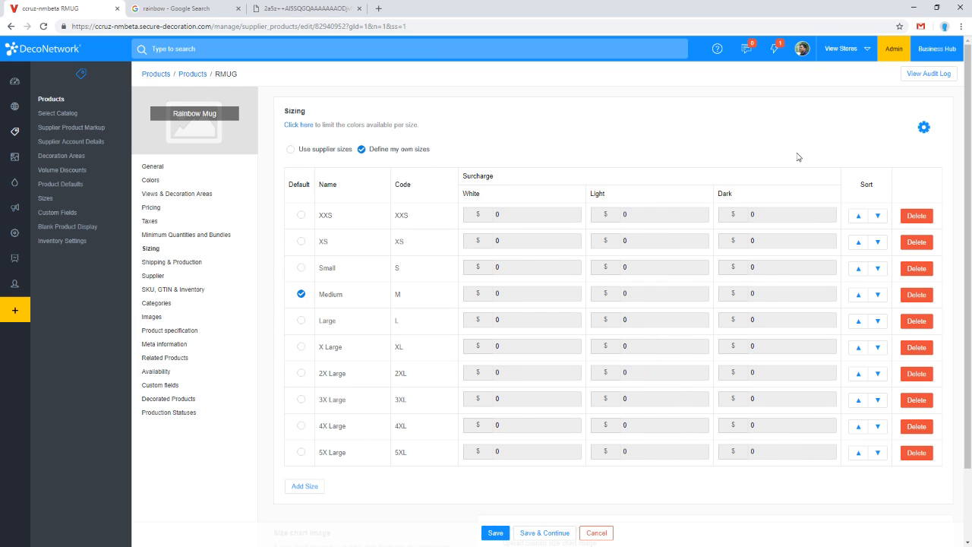
left_click(923, 128)
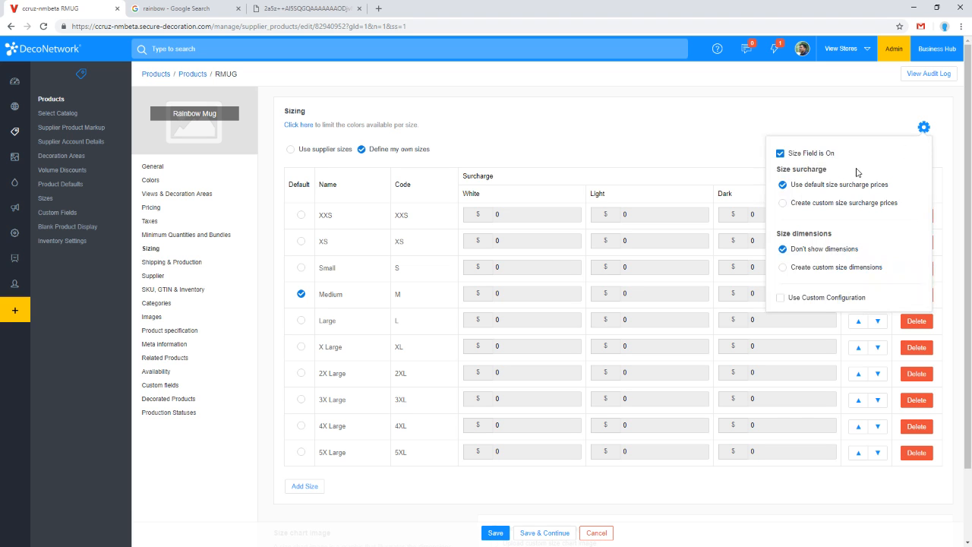
left_click(807, 154)
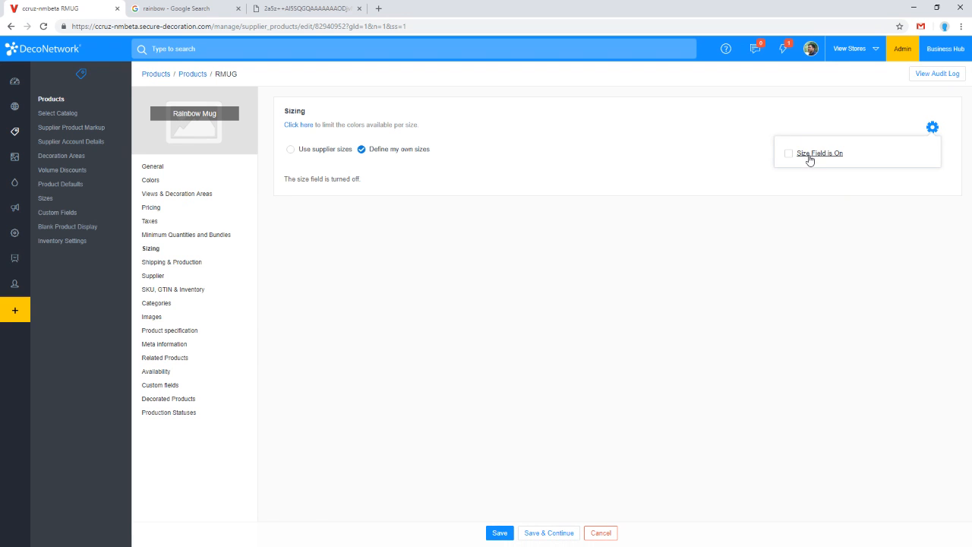
left_click(710, 122)
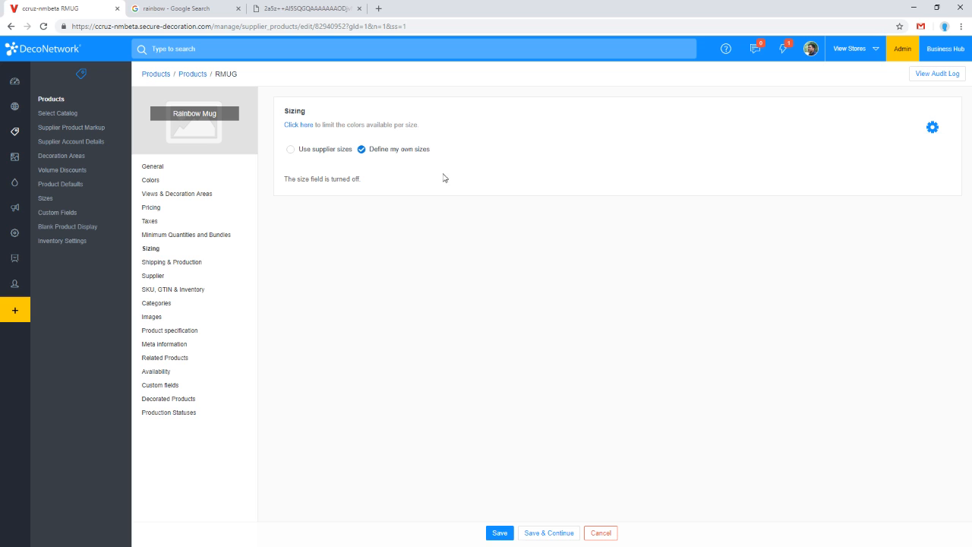
Enter a blank product price of $25 for the Rainbow Mug and change it to $35.
left_click(154, 208)
left_click(848, 135)
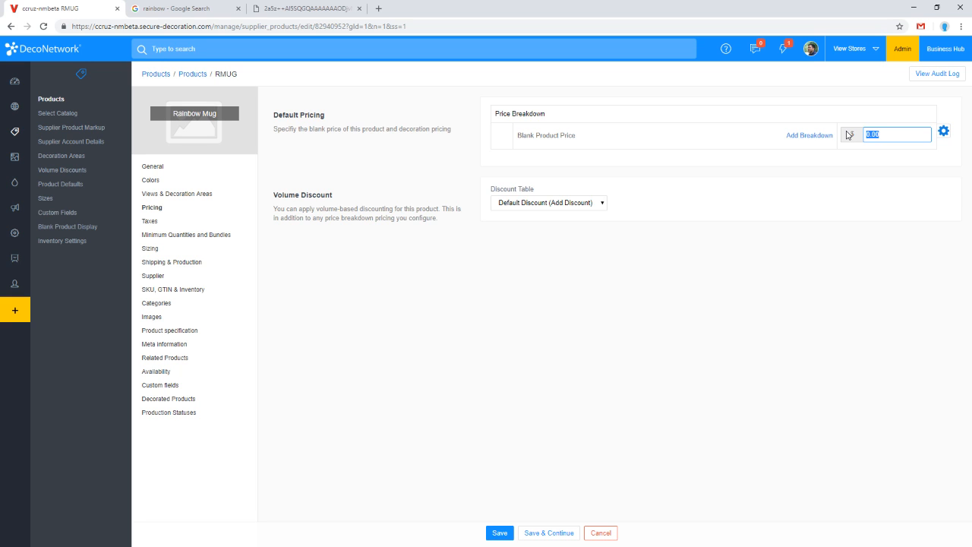
type("25")
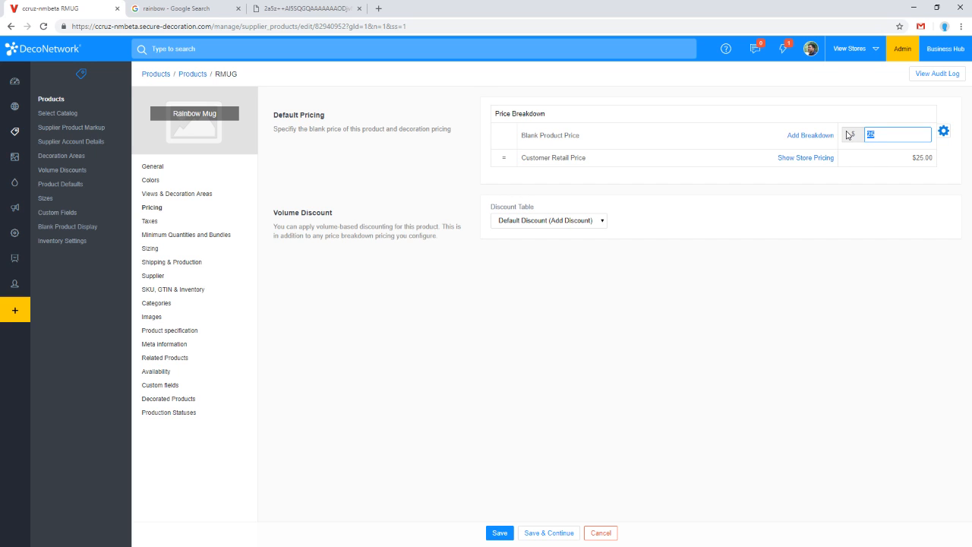
left_click(849, 134)
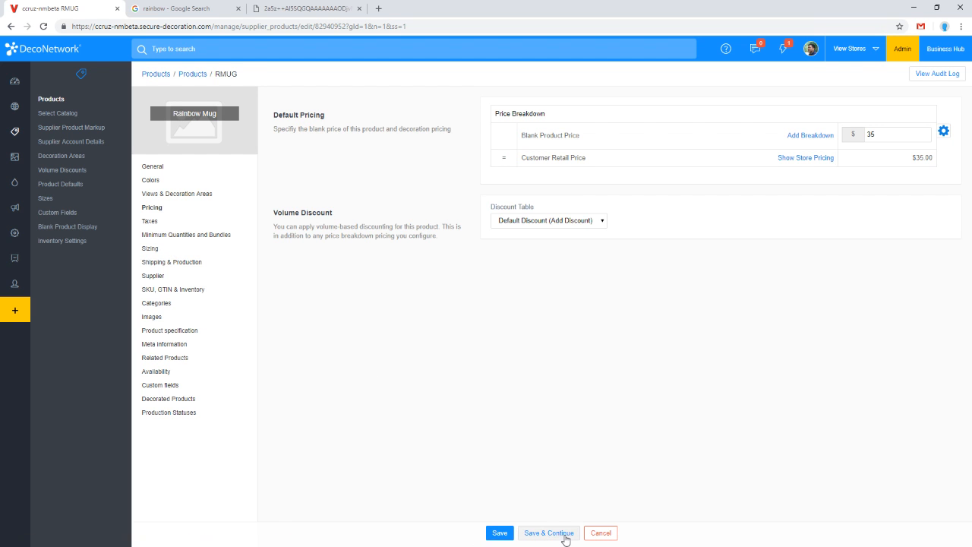
Make the Rainbow Mug active for sale and enable its inventory with the Rainbow color as a stock item.
left_click(191, 170)
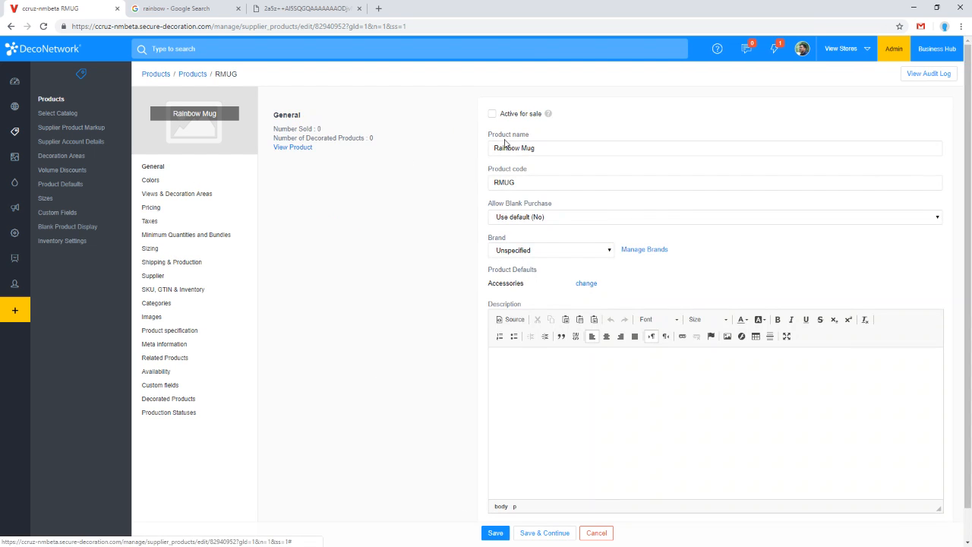
left_click(522, 114)
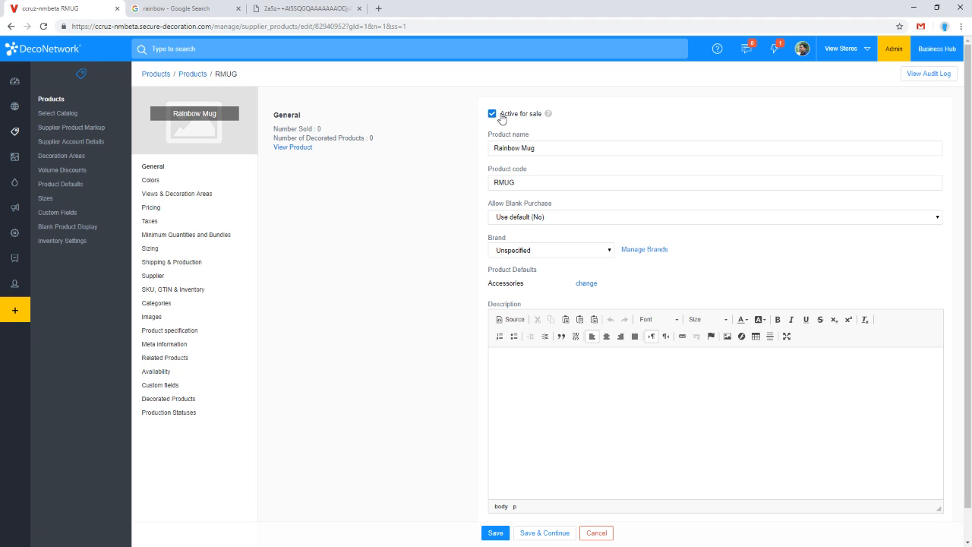
left_click(178, 293)
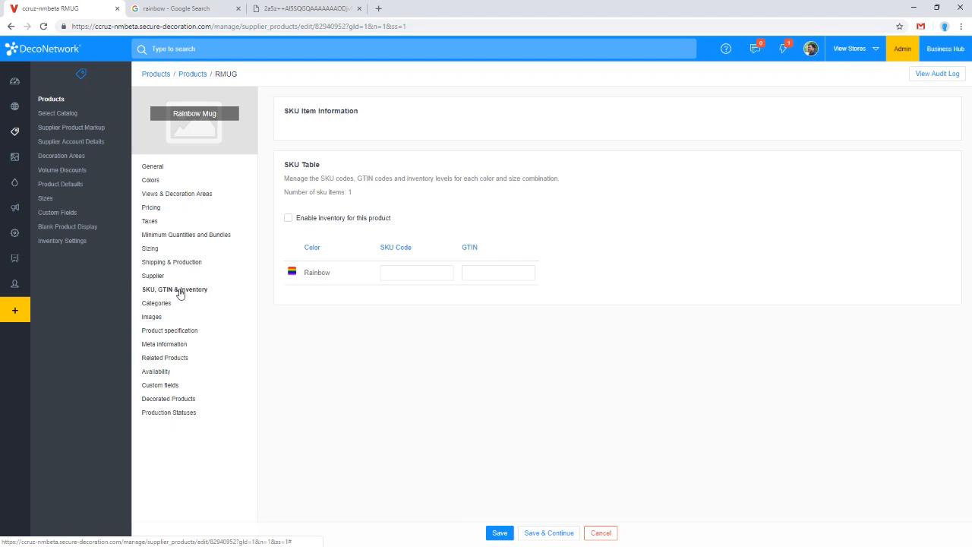
left_click(295, 218)
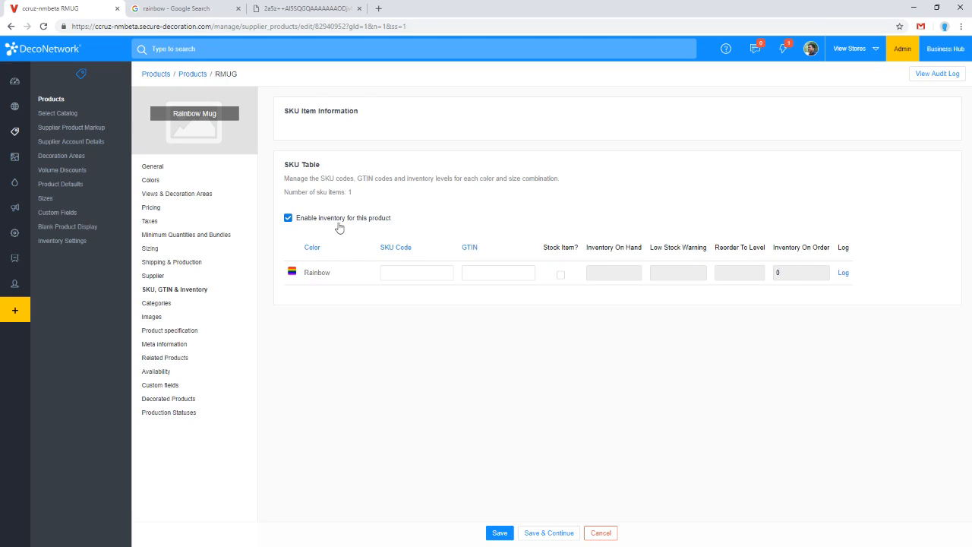
left_click(560, 275)
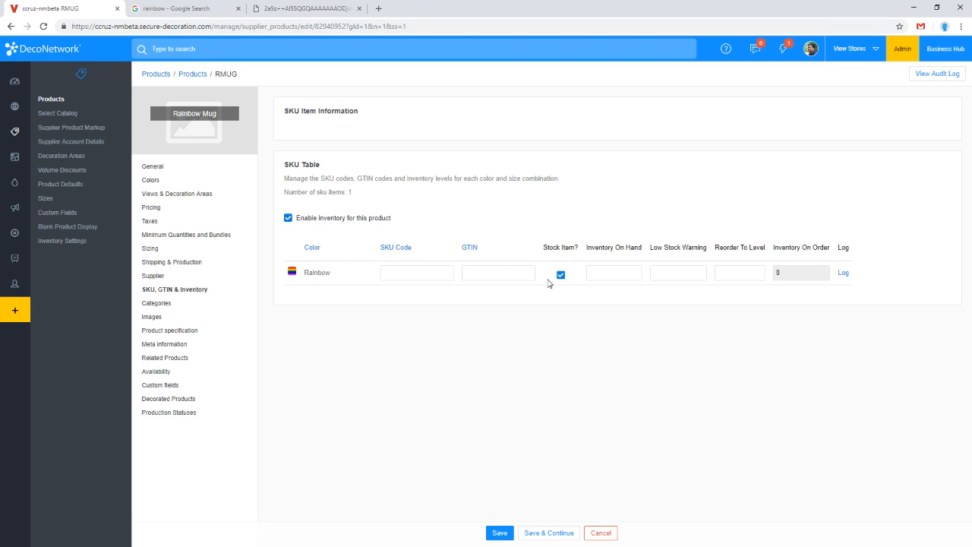
Set Rainbow's inventory on hand to 100, reorder level to 0 and low stock warning to 10, and save the product.
left_click(606, 279)
type("100")
key("Tab")
key("shift+Tab")
left_click(741, 287)
left_click(739, 273)
type("0")
left_click(692, 274)
type("10")
left_click(716, 292)
left_click(542, 532)
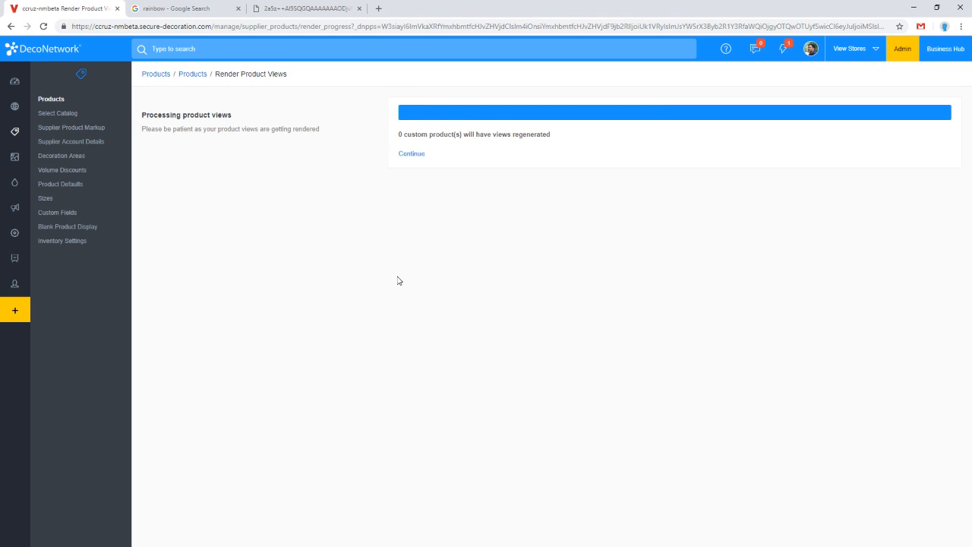
Set the out of stock behaviour in the inventory settings to "Do not allow adding to cart".
left_click(75, 241)
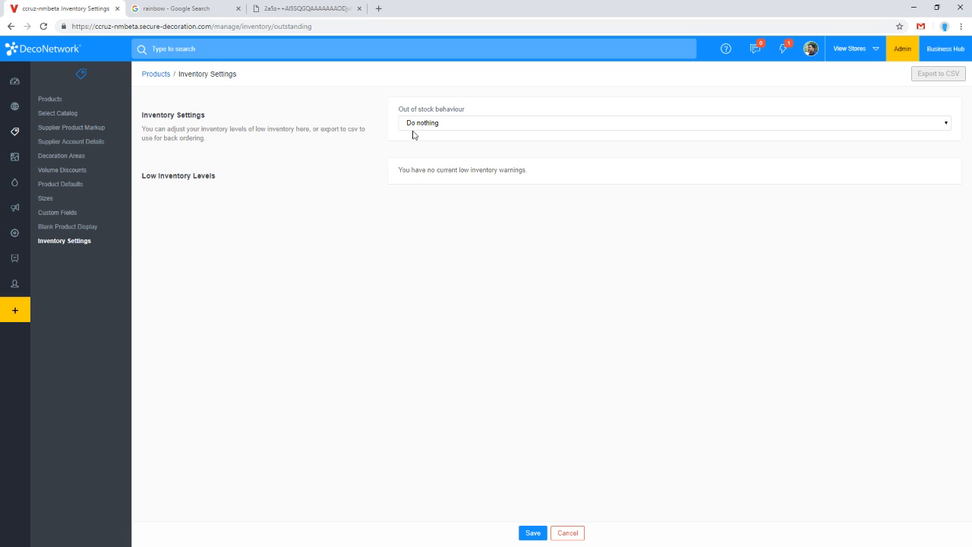
left_click(420, 124)
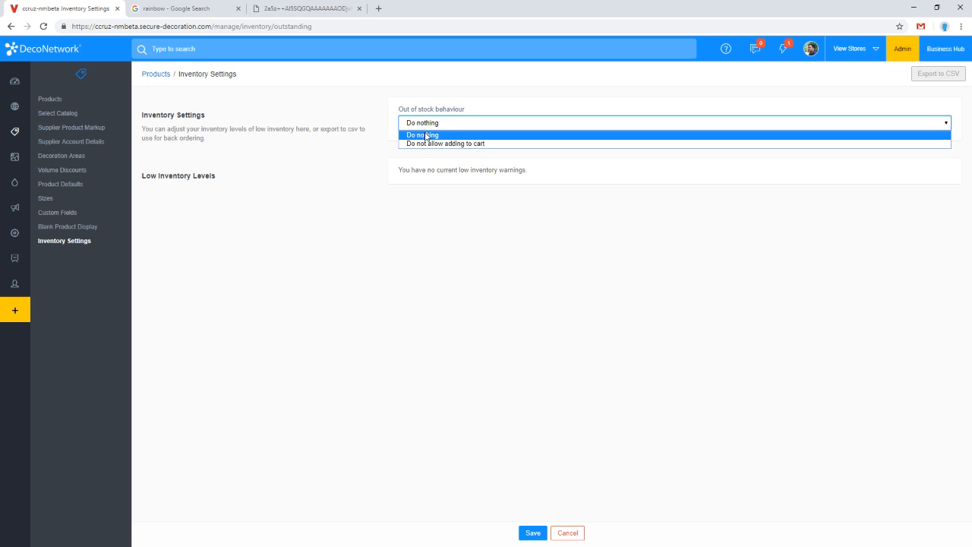
left_click(426, 136)
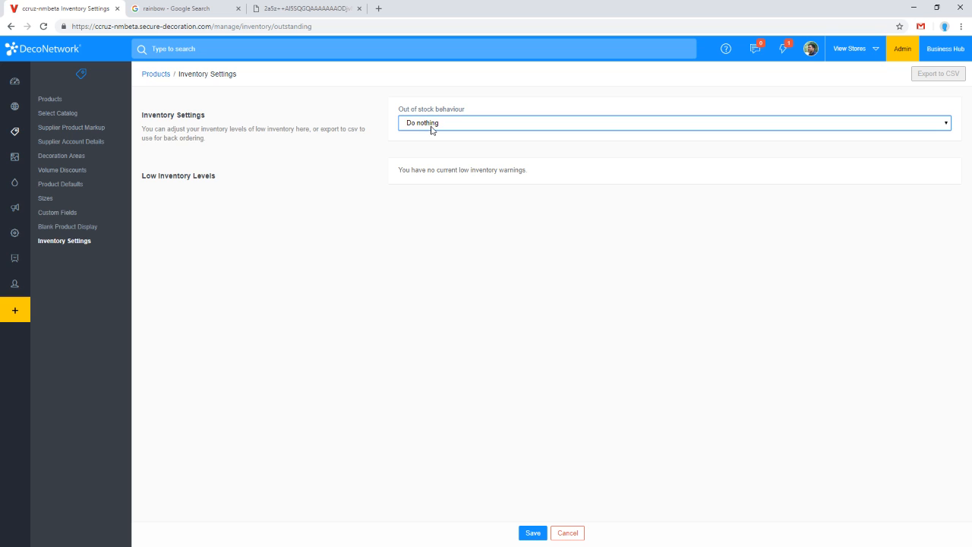
left_click(431, 128)
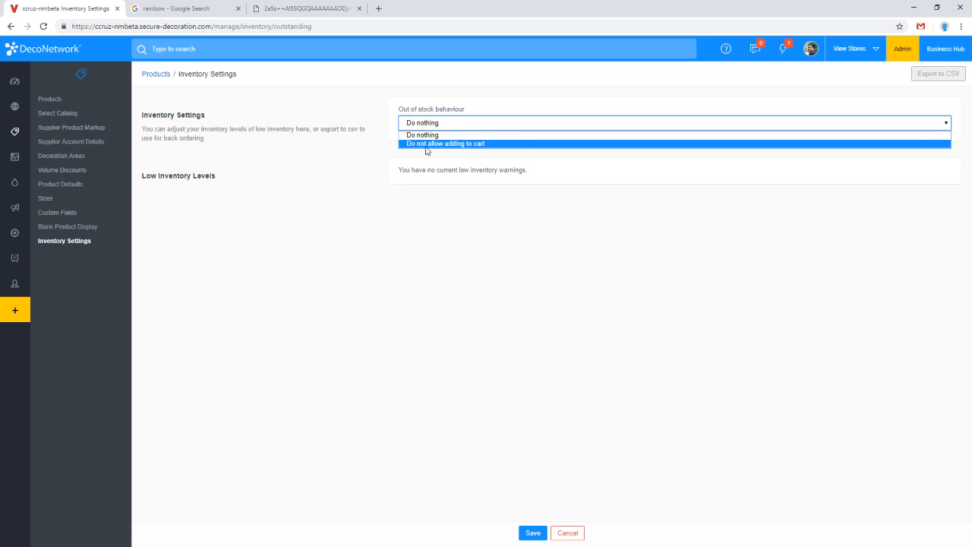
left_click(426, 144)
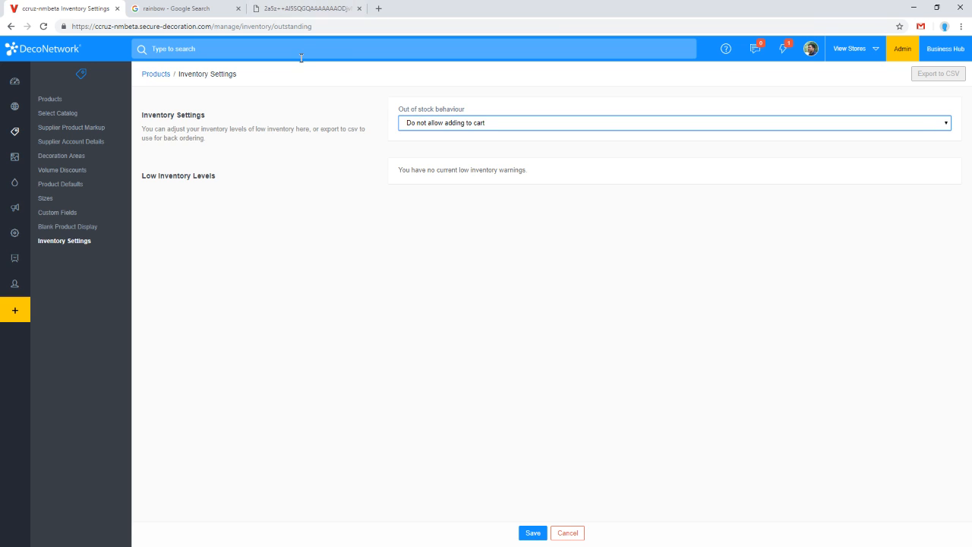
left_click(339, 129)
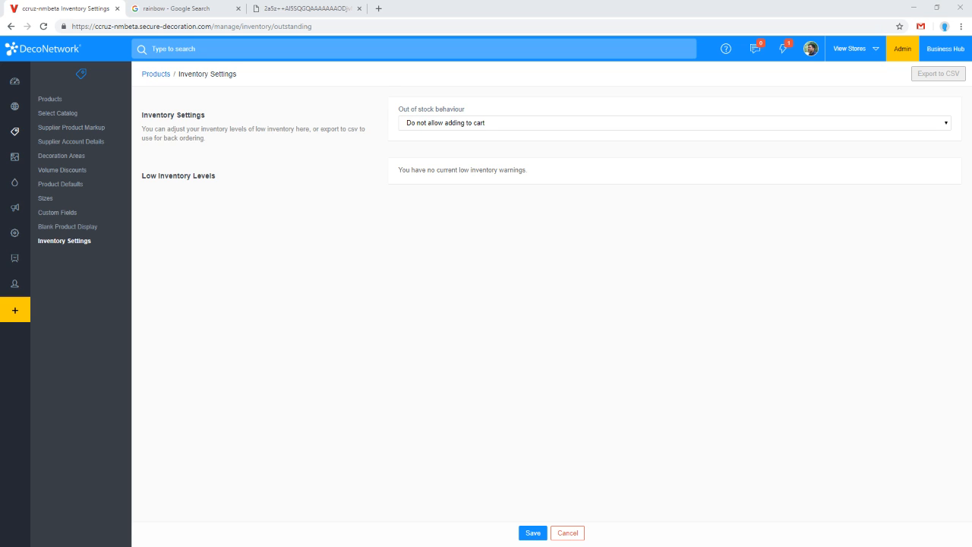
left_click(18, 110)
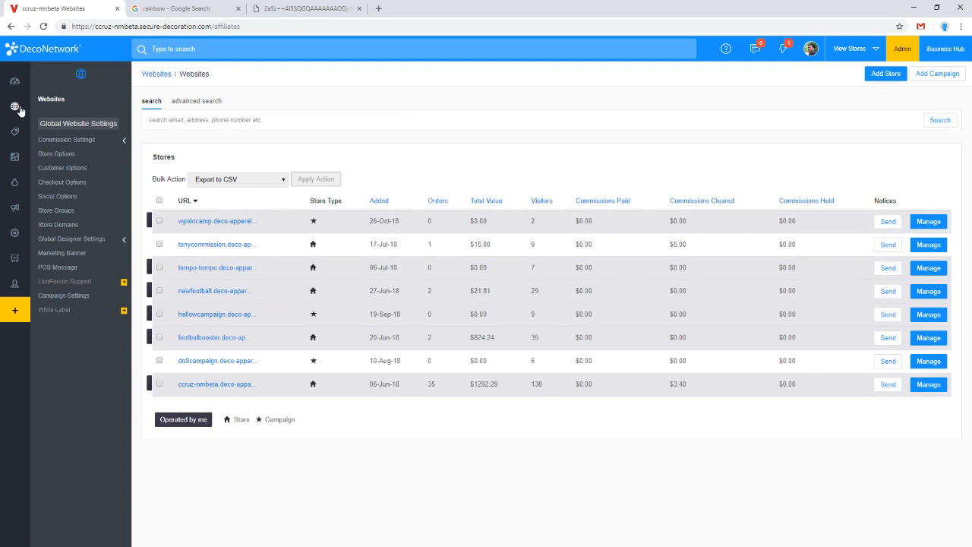
left_click(189, 342)
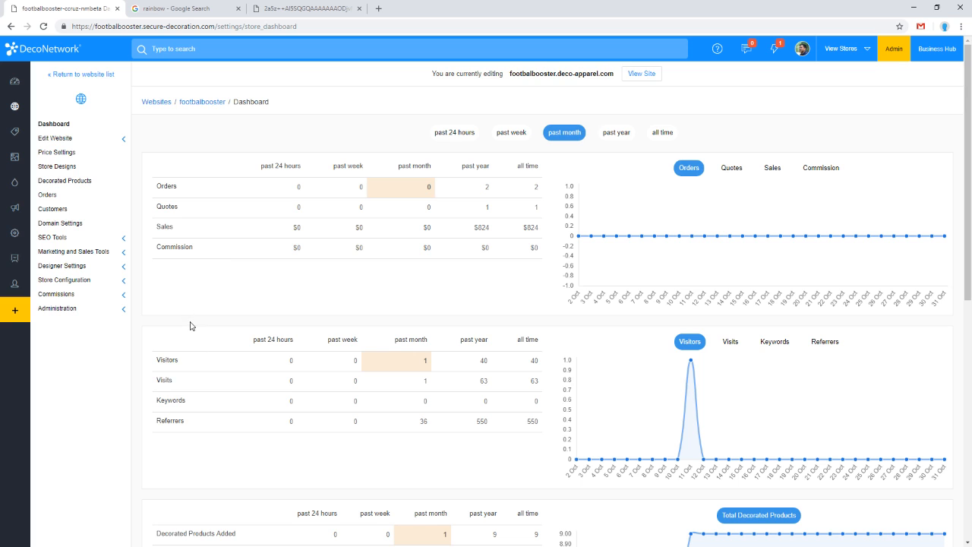
left_click(116, 313)
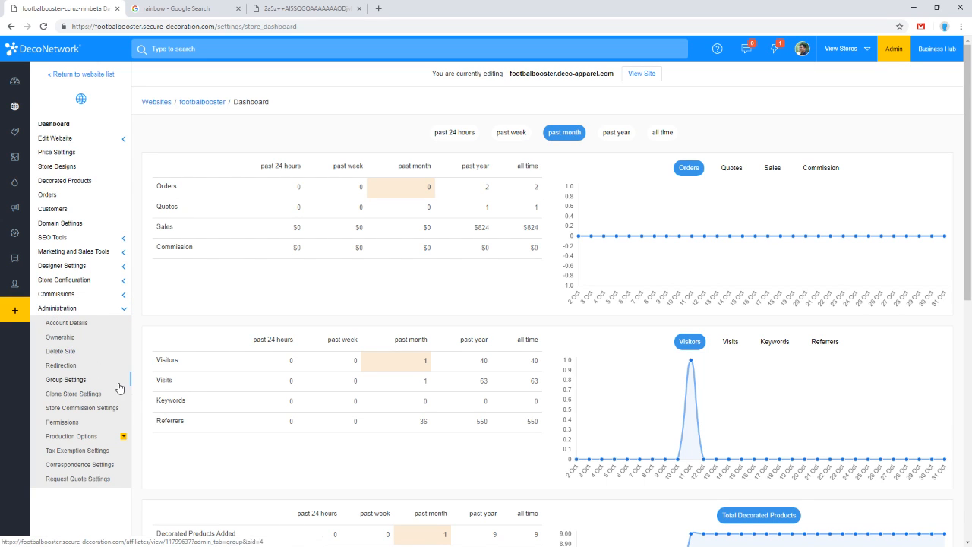
left_click(81, 367)
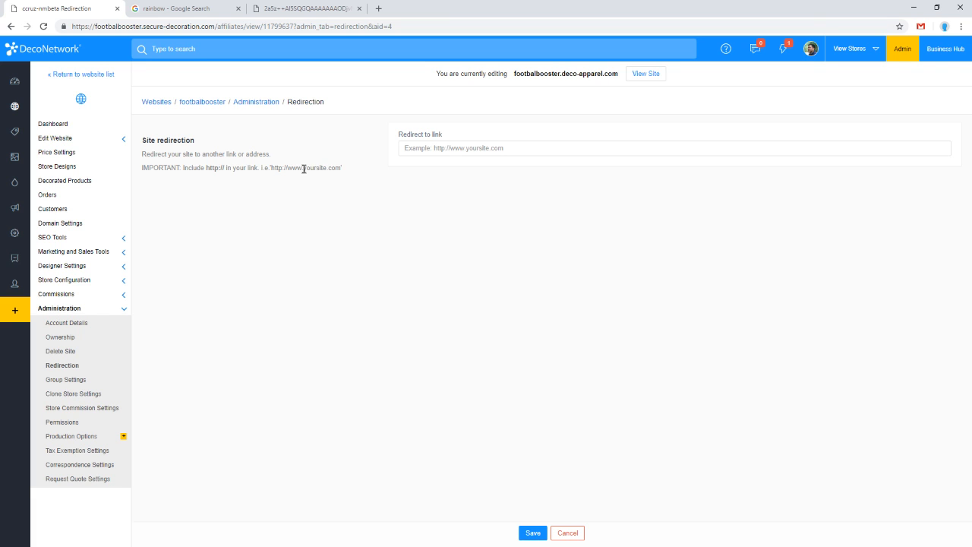
left_click(426, 147)
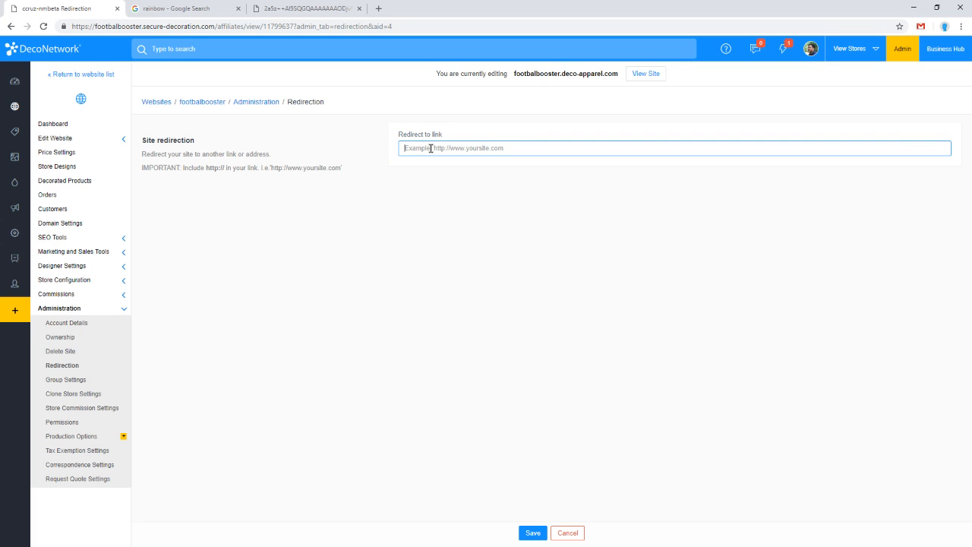
type("h")
type("ttp://")
type("www.goog")
key("BackSpace")
key("BackSpace")
key("BackSpace")
key("BackSpace")
key("BackSpace")
key("BackSpace")
key("BackSpace")
key("BackSpace")
type("ccruz-nmbeta")
key("BackSpace")
type(".deco-appare")
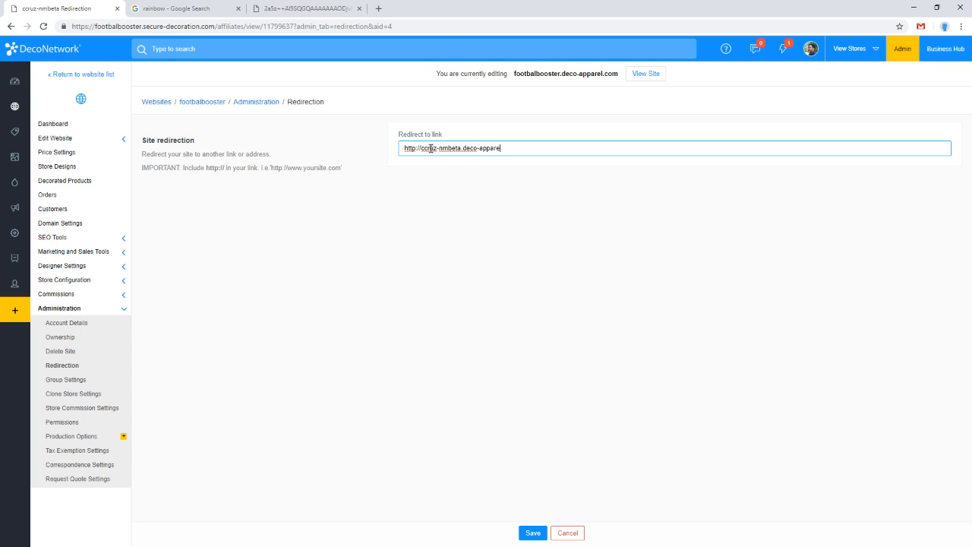
type("l.com")
left_click(534, 532)
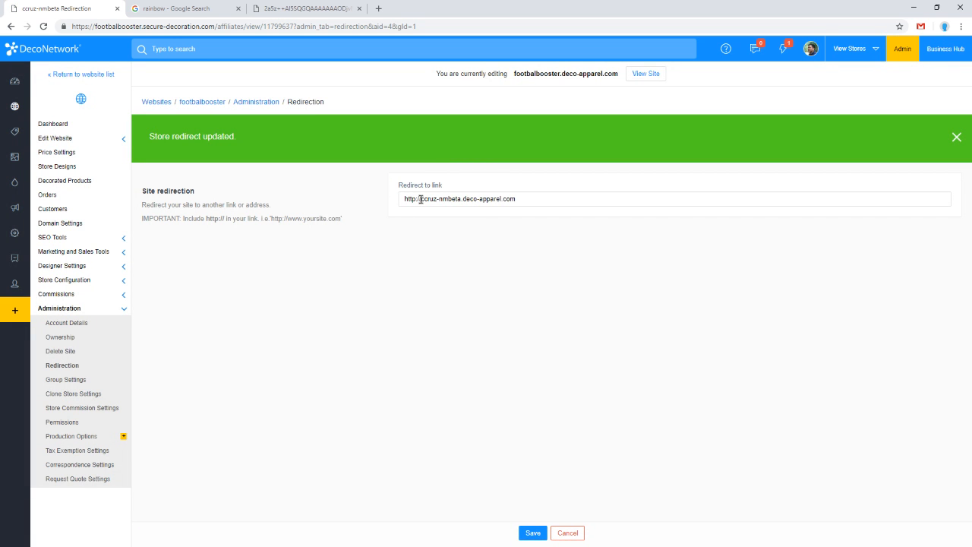
left_click_drag(421, 199, 370, 204)
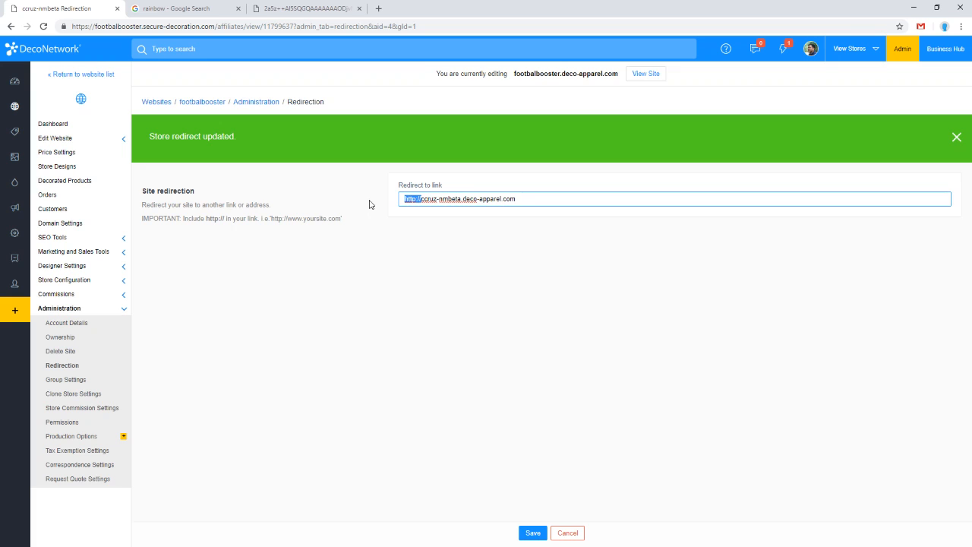
Test the saved redirect by visiting footbalbooster.deco-apparel.com in an incognito window, and close that window.
left_click(420, 199)
left_click_drag(420, 199, 562, 195)
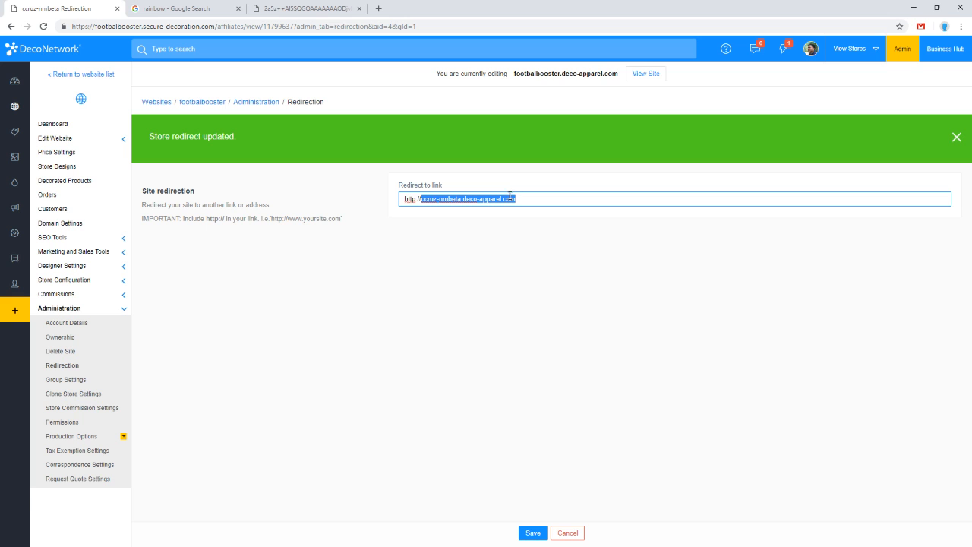
left_click_drag(611, 73, 514, 73)
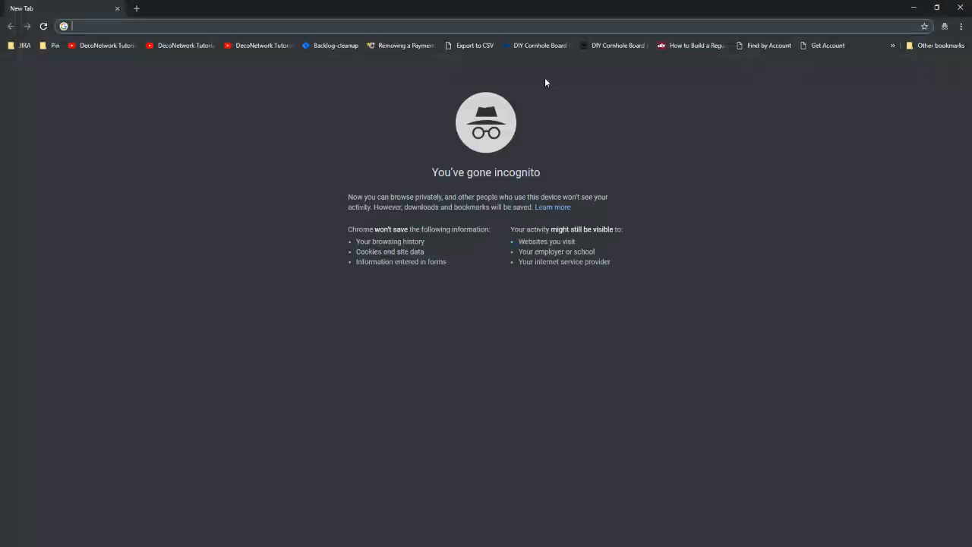
type("footbalbooster.deco-apparel.com")
key("Return")
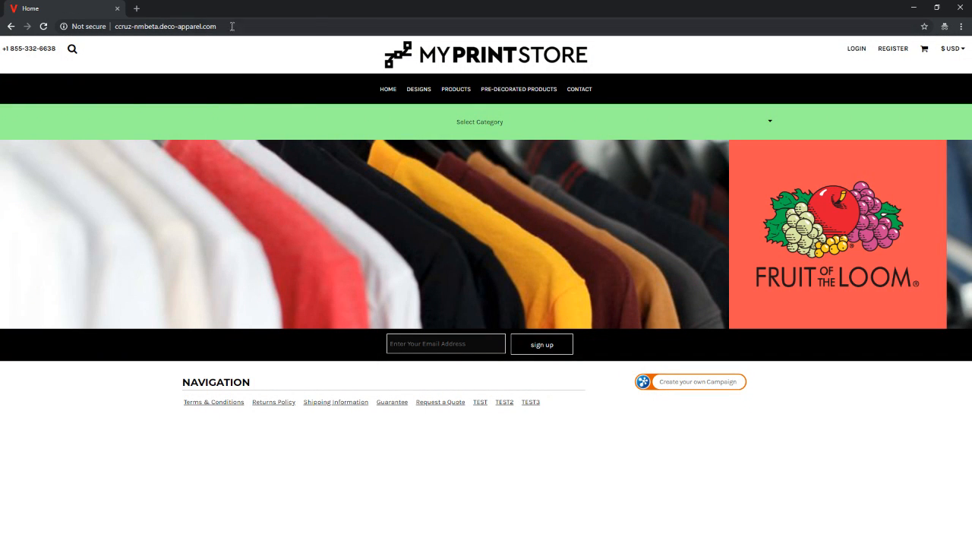
left_click_drag(287, 9, 342, 204)
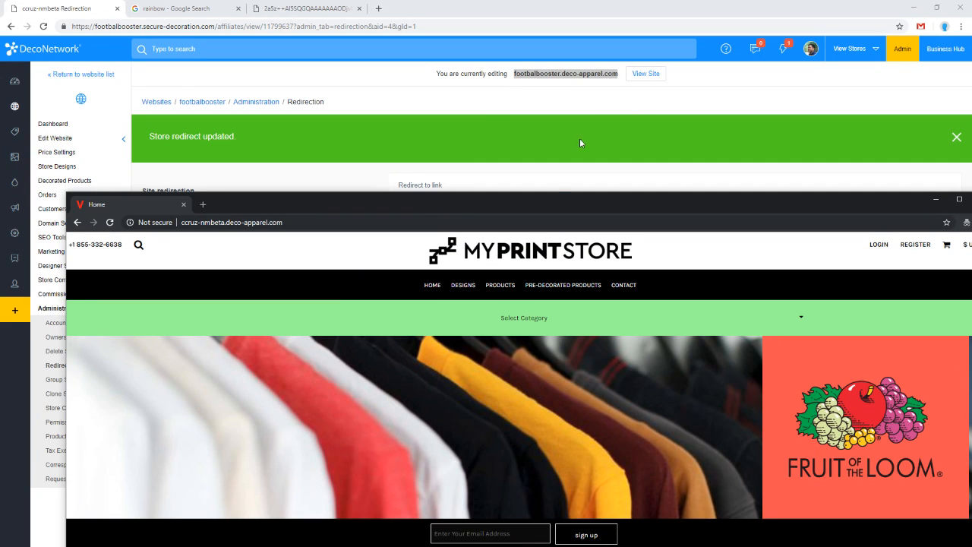
left_click_drag(494, 198, 434, 90)
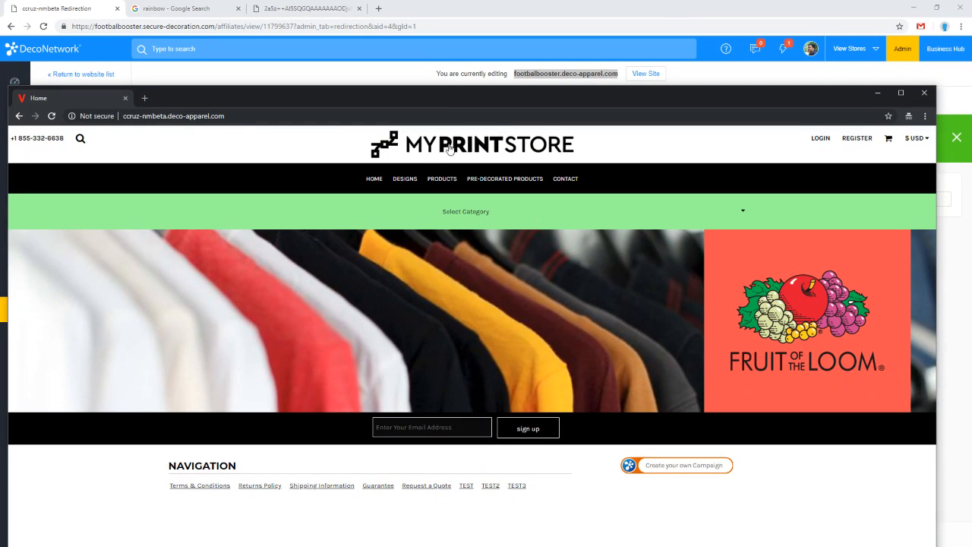
left_click(923, 93)
left_click_drag(522, 200, 393, 202)
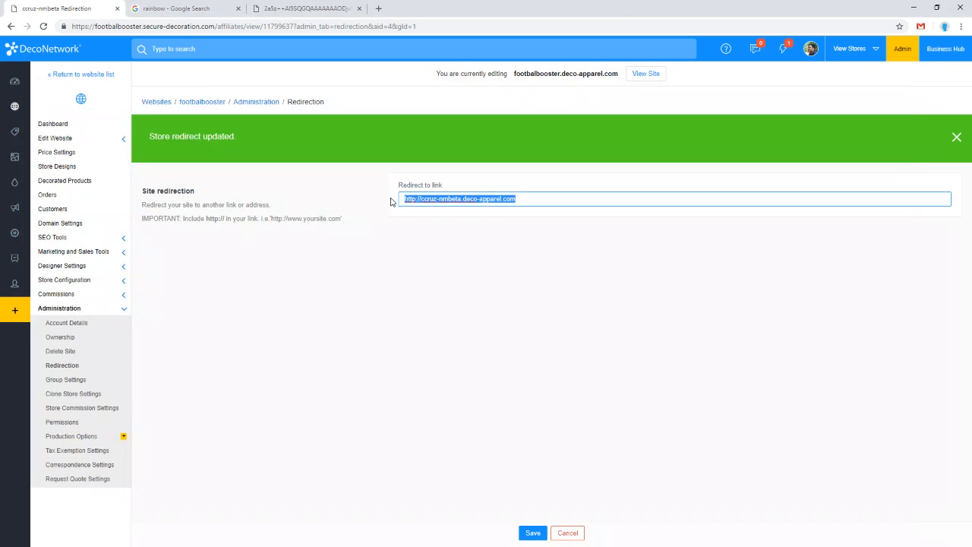
left_click(350, 209)
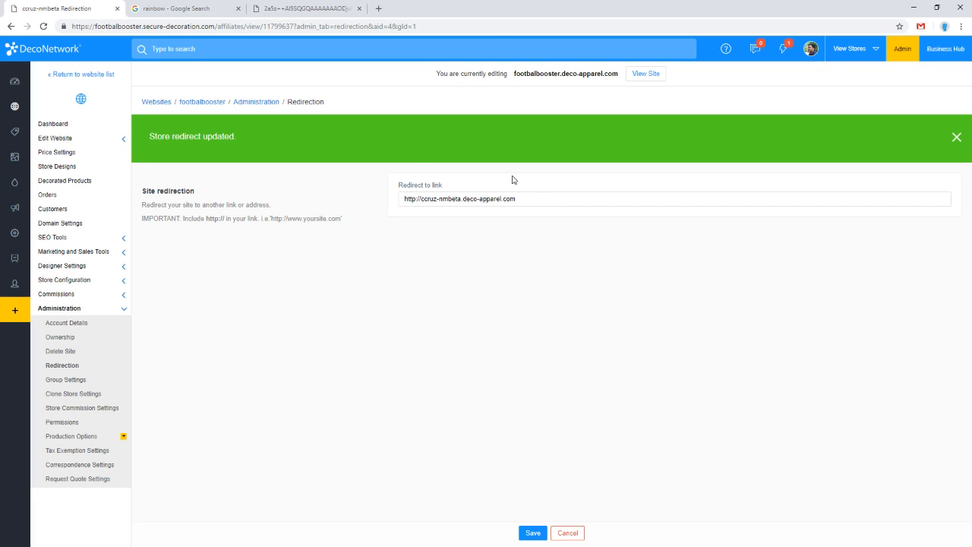
left_click(545, 199)
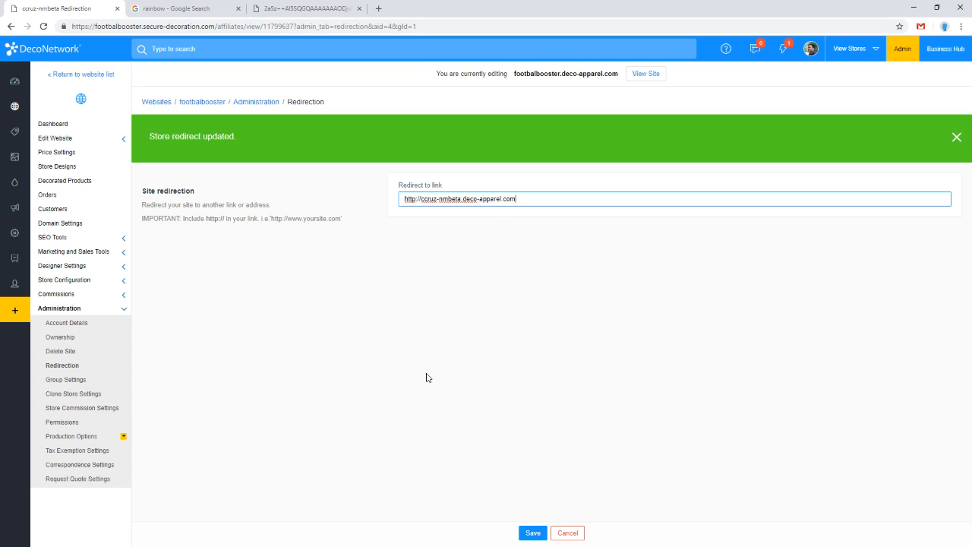
left_click(361, 351)
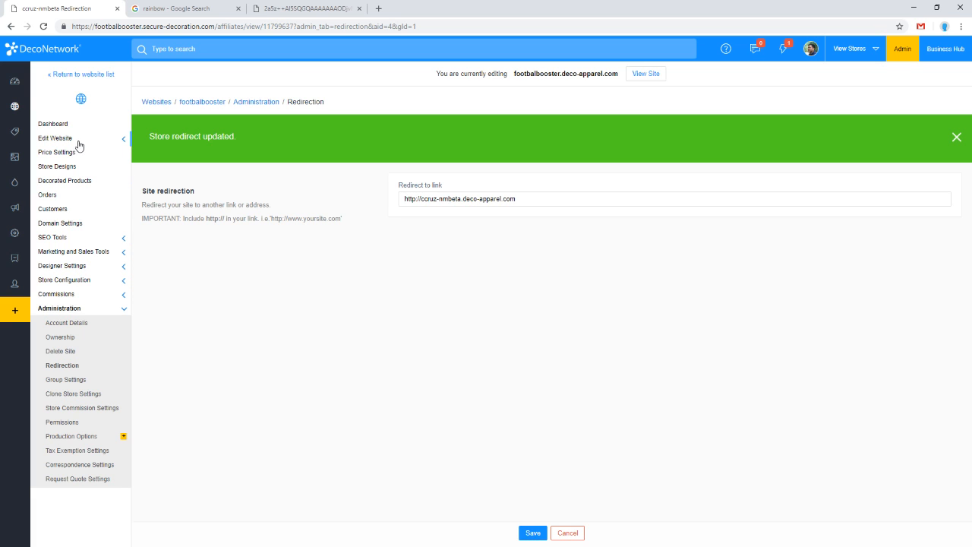
Open the footbalbooster store's orders and go to their export page.
left_click(76, 201)
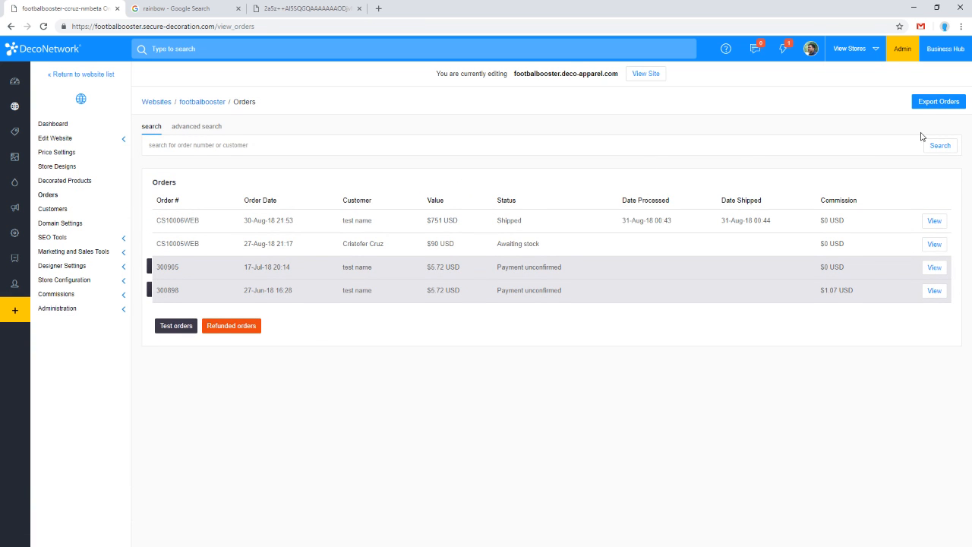
left_click(942, 111)
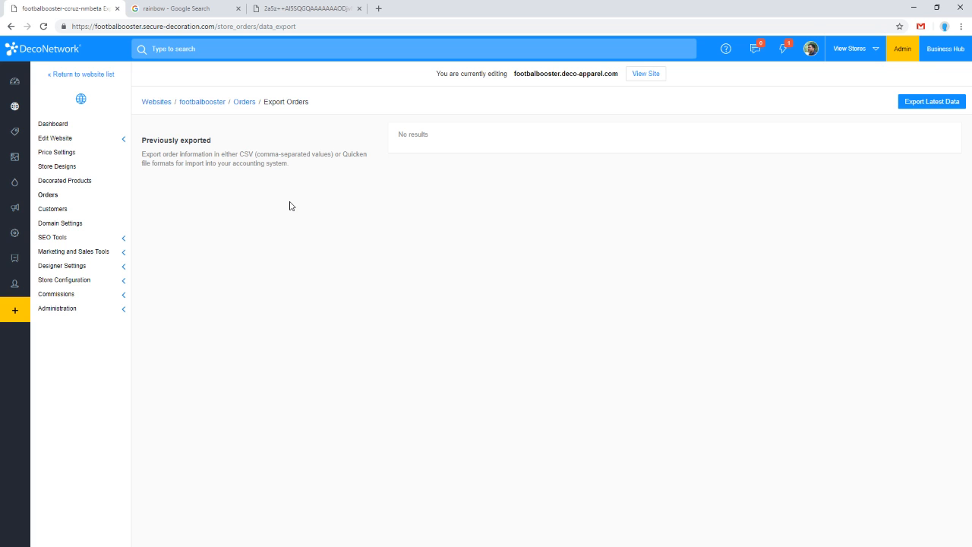
Start creating a new generic CSV export of orders from the account-wide reports.
mouse_move(13, 169)
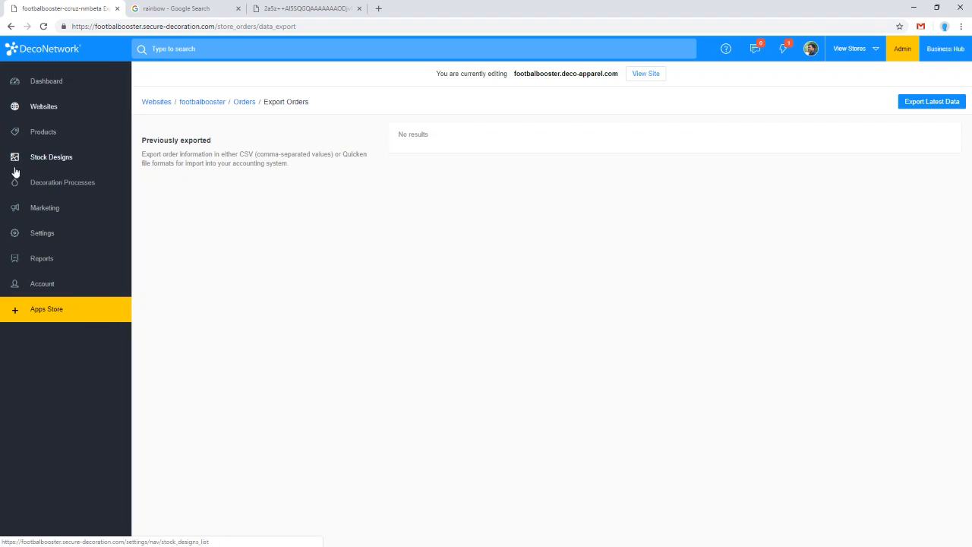
left_click(38, 261)
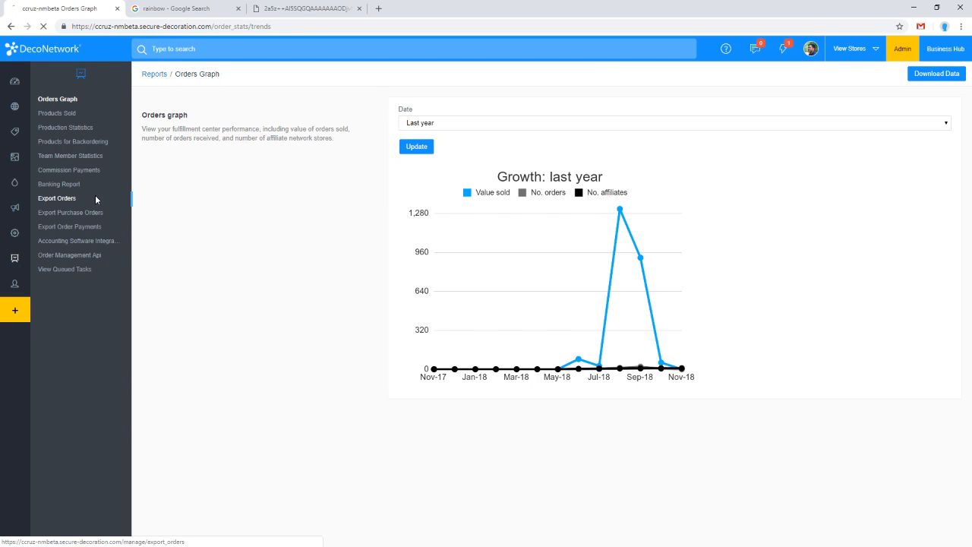
left_click(95, 196)
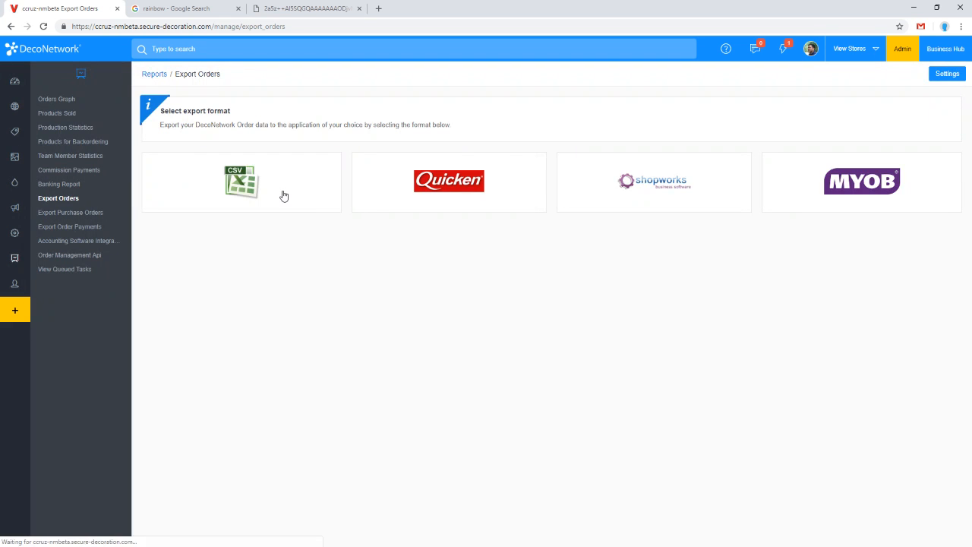
left_click(284, 196)
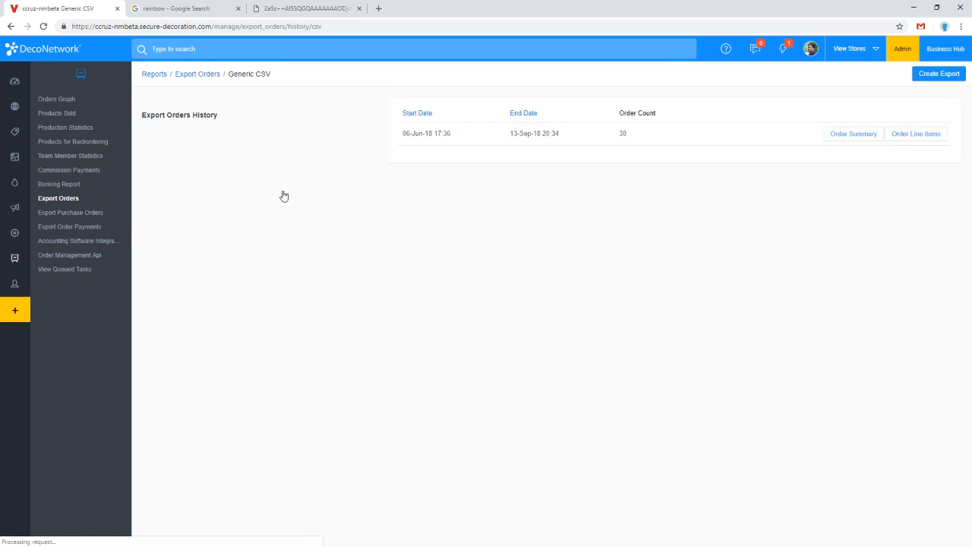
left_click(939, 76)
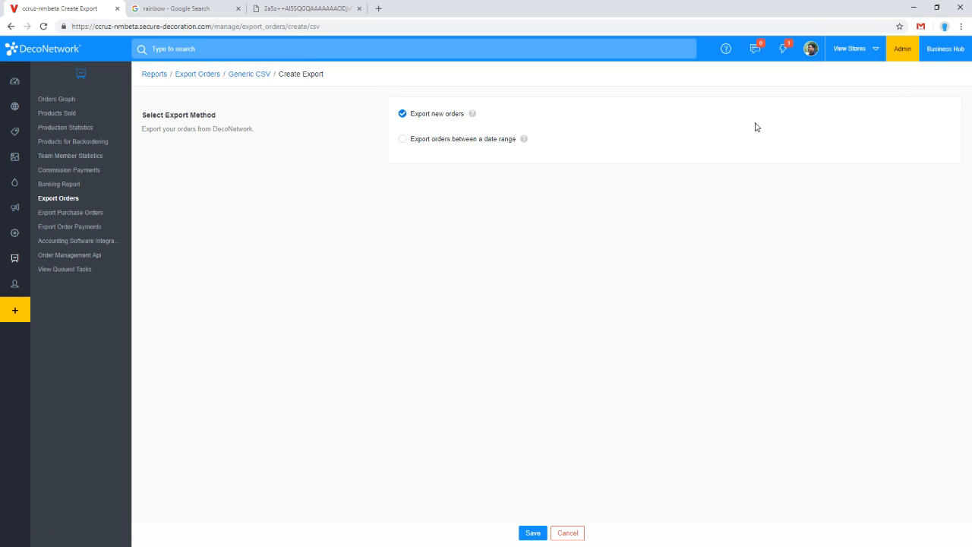
Set the export to orders between August 1, 2018 and October 31, 2018, with Order Line Items as its content.
left_click(404, 143)
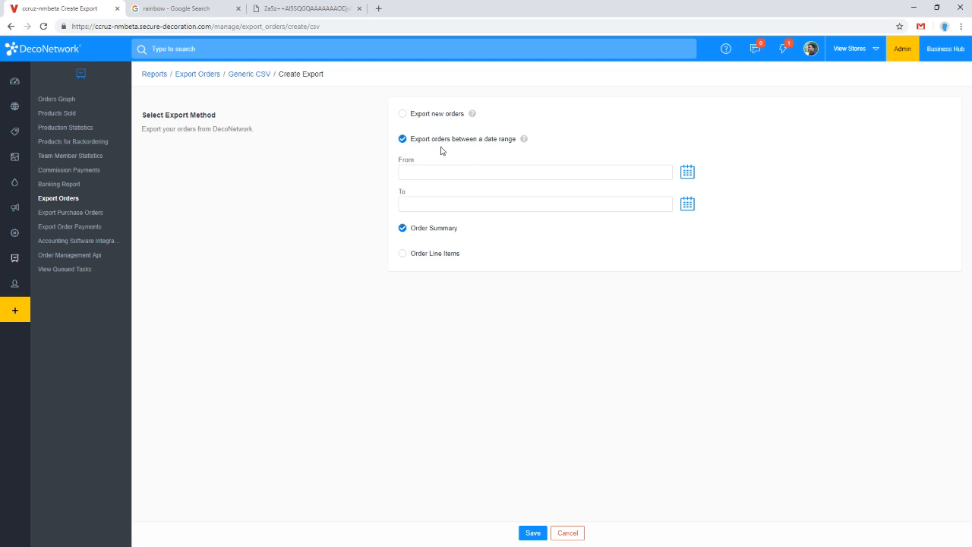
left_click(687, 174)
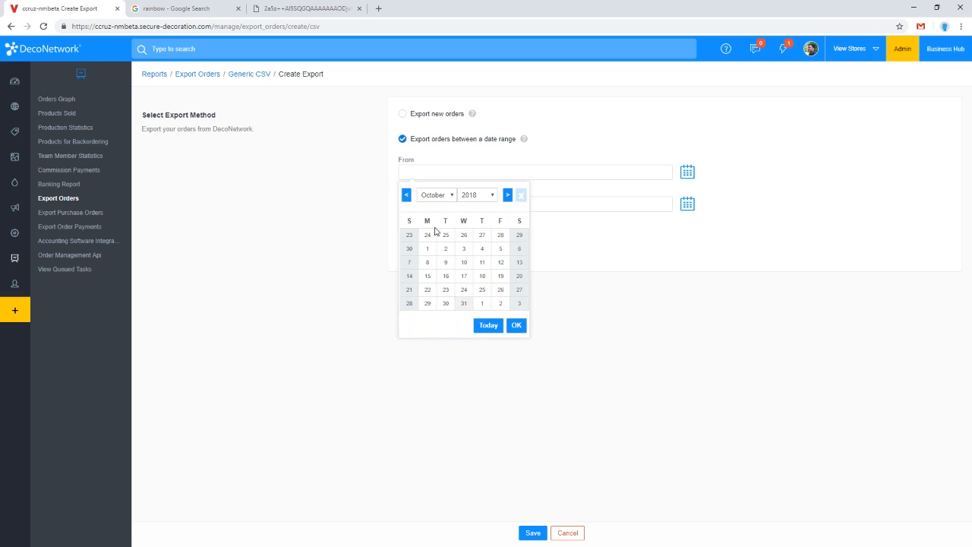
left_click(432, 194)
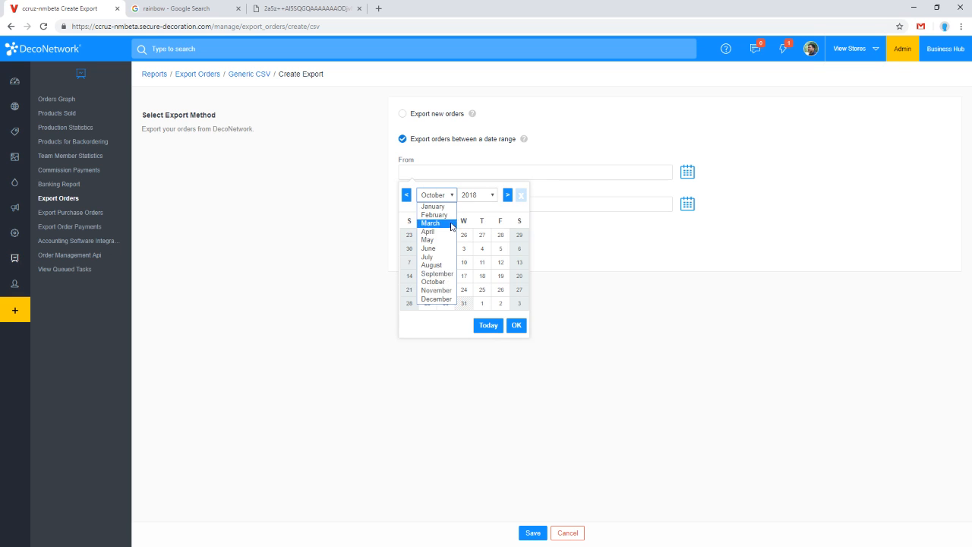
left_click(439, 266)
left_click(464, 235)
left_click(677, 210)
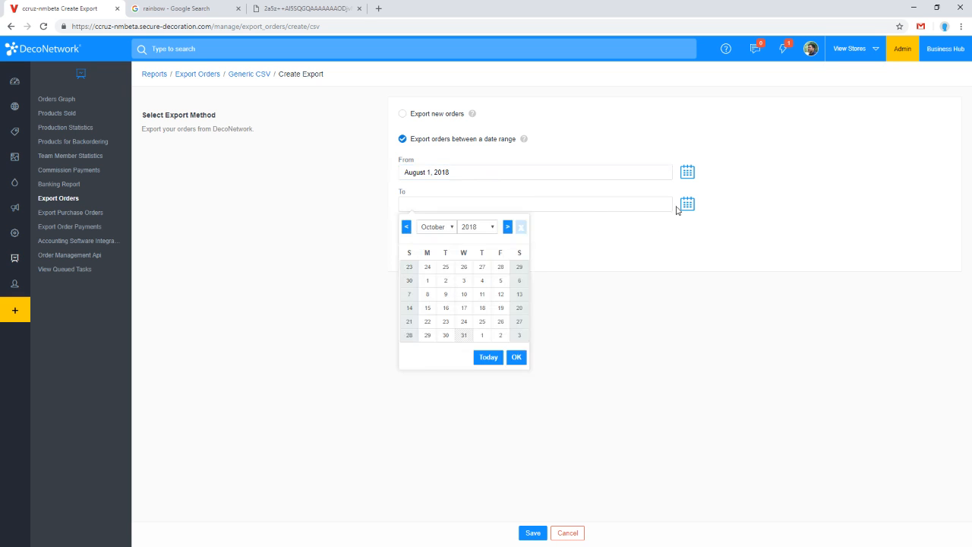
left_click(464, 337)
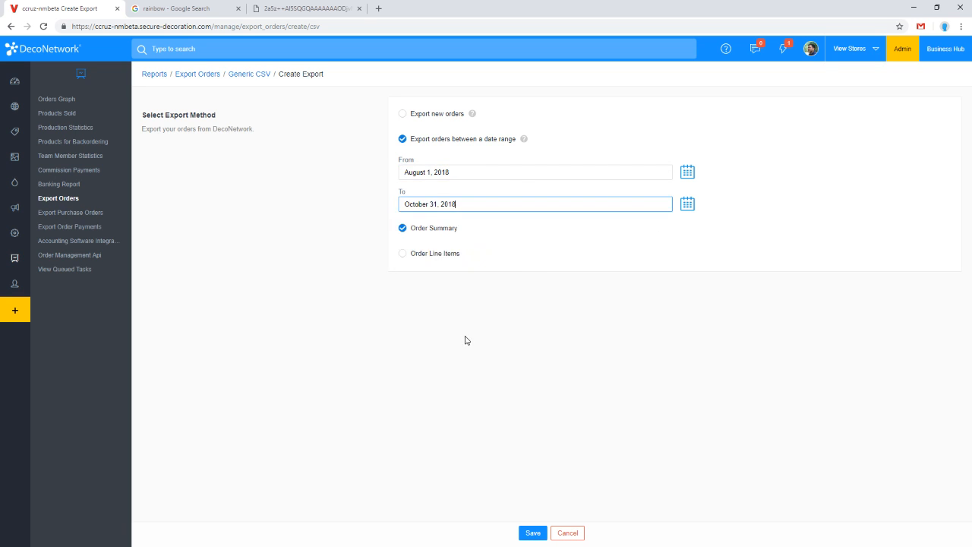
left_click(467, 340)
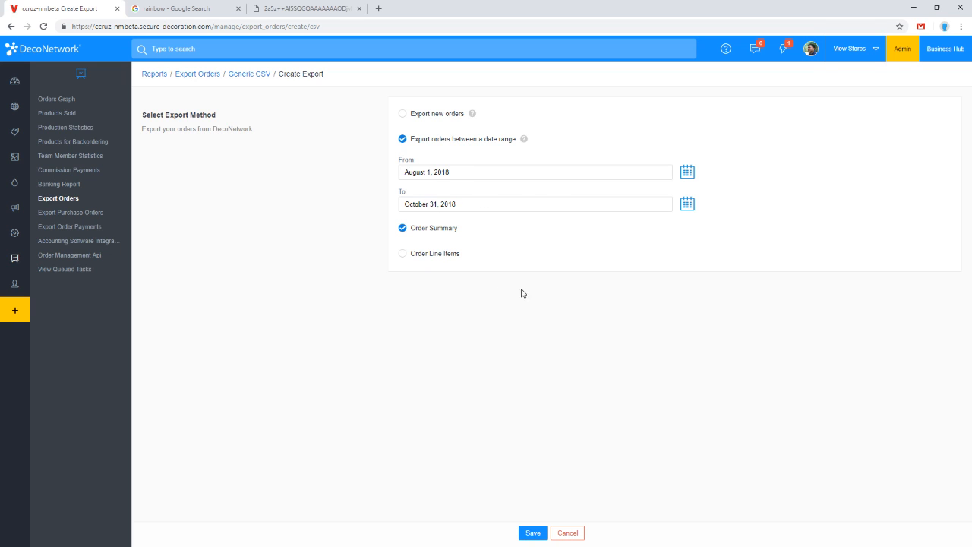
left_click(442, 254)
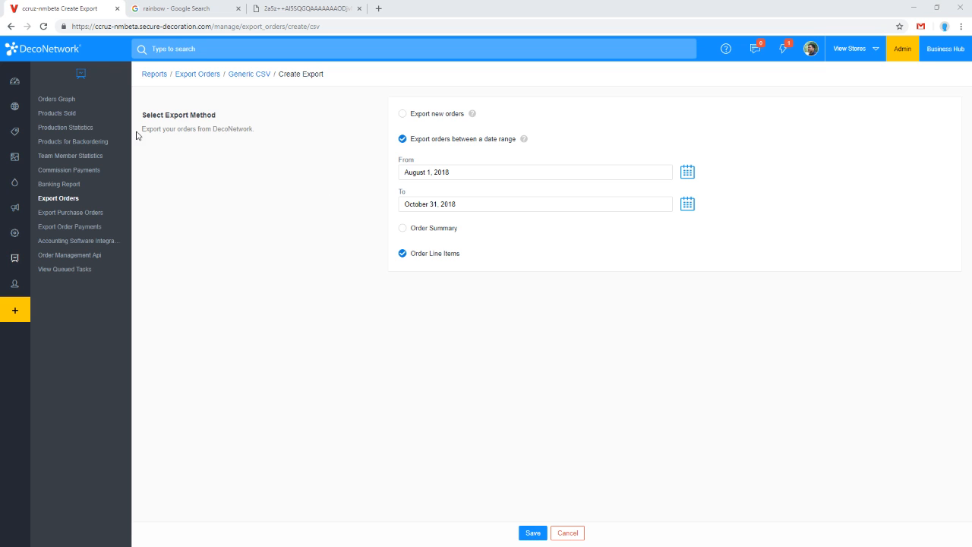
Open the domain settings of the ccruz-nmbeta store from the list of websites.
mouse_move(25, 137)
left_click(21, 99)
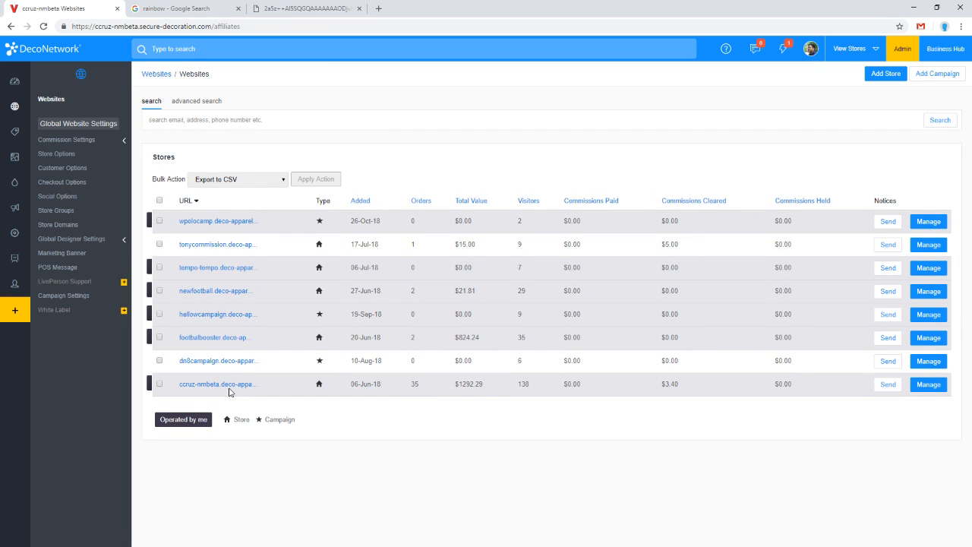
left_click(231, 389)
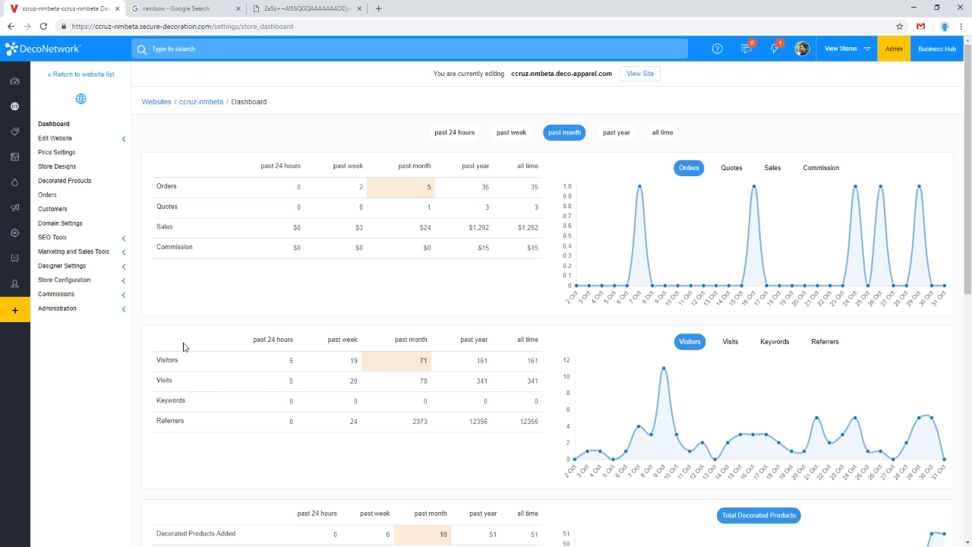
left_click(76, 230)
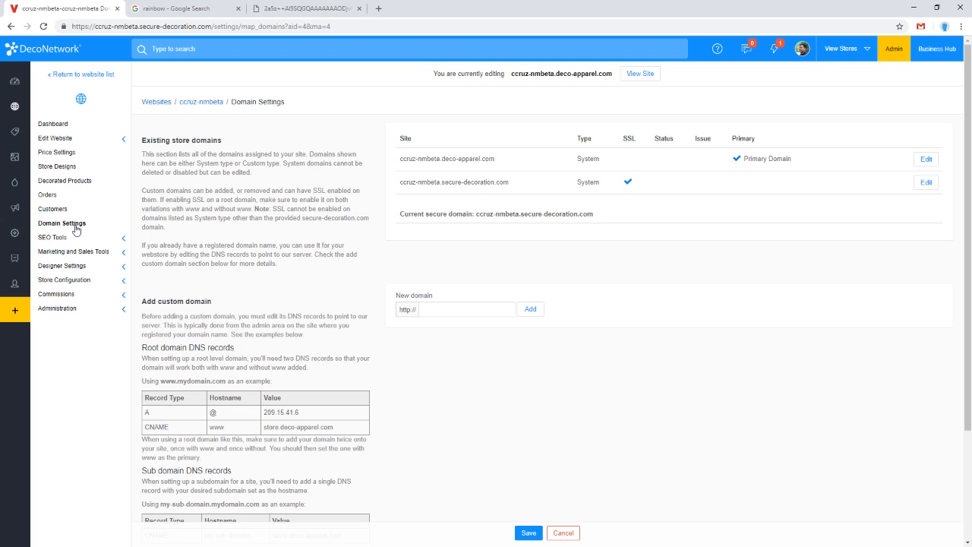
View the ccruz-nmbeta site in a new tab, close the two leftover image search tabs, and open the store's pre-decorated products.
right_click(637, 75)
left_click(643, 83)
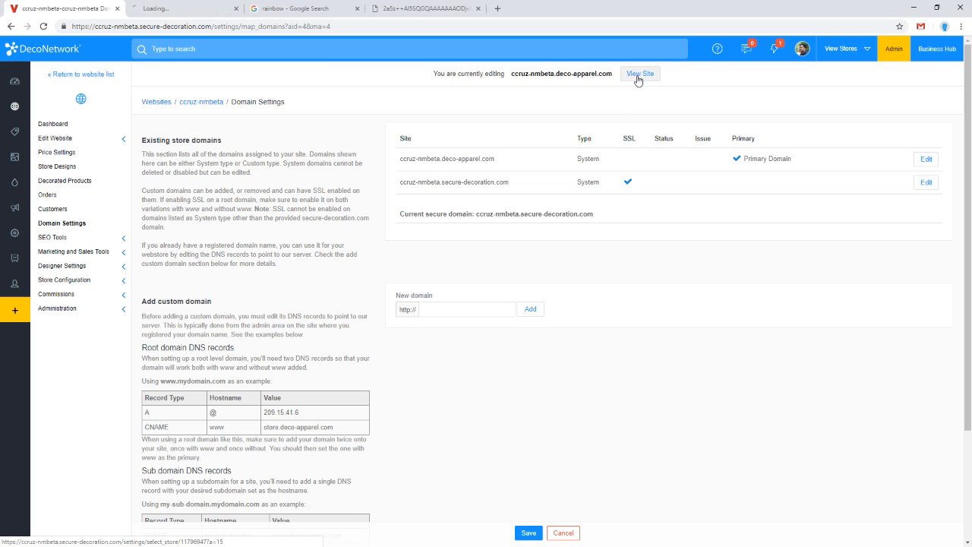
left_click(362, 9)
left_click(361, 9)
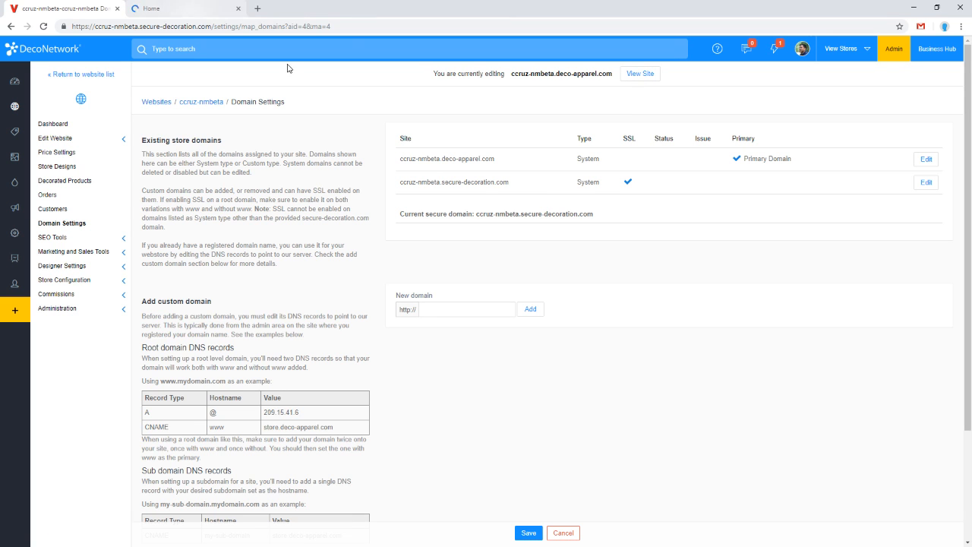
left_click(194, 8)
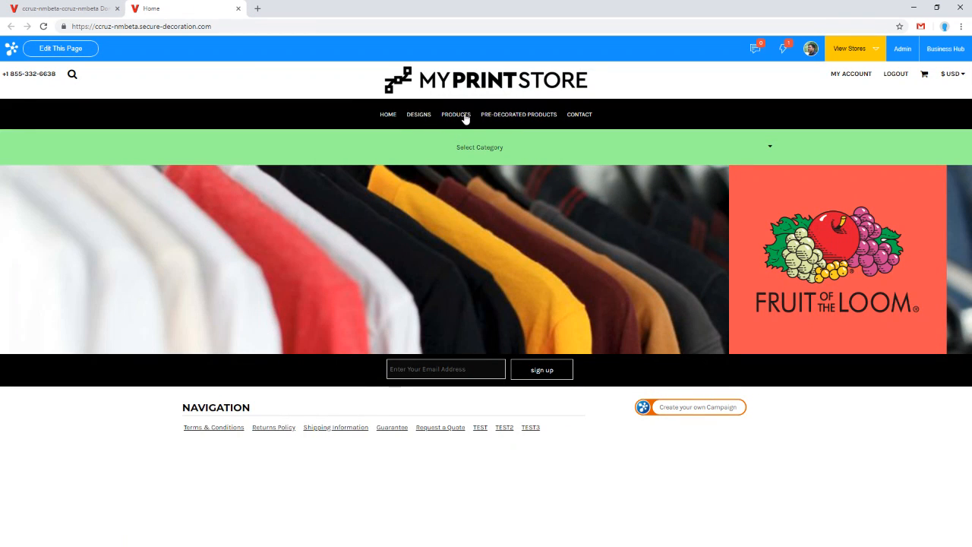
left_click(511, 117)
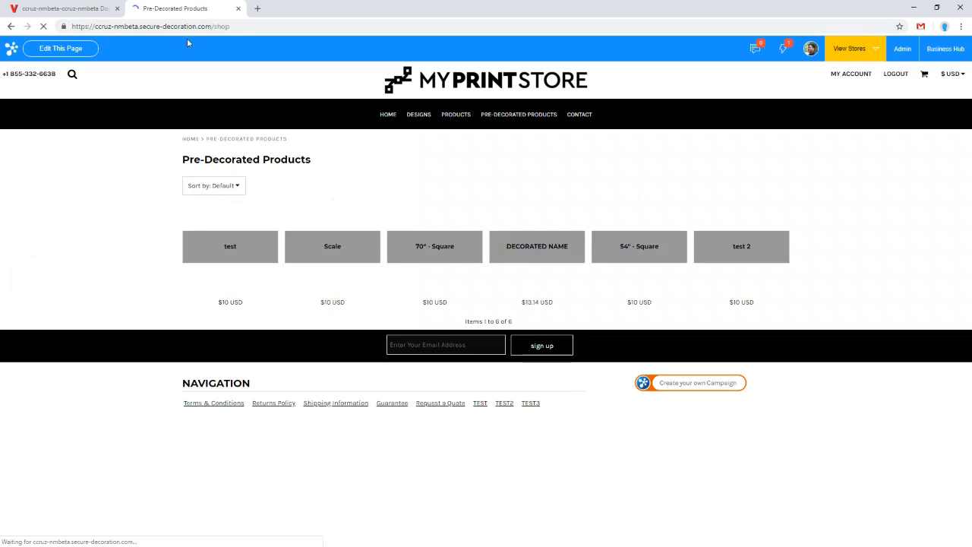
double_click(150, 27)
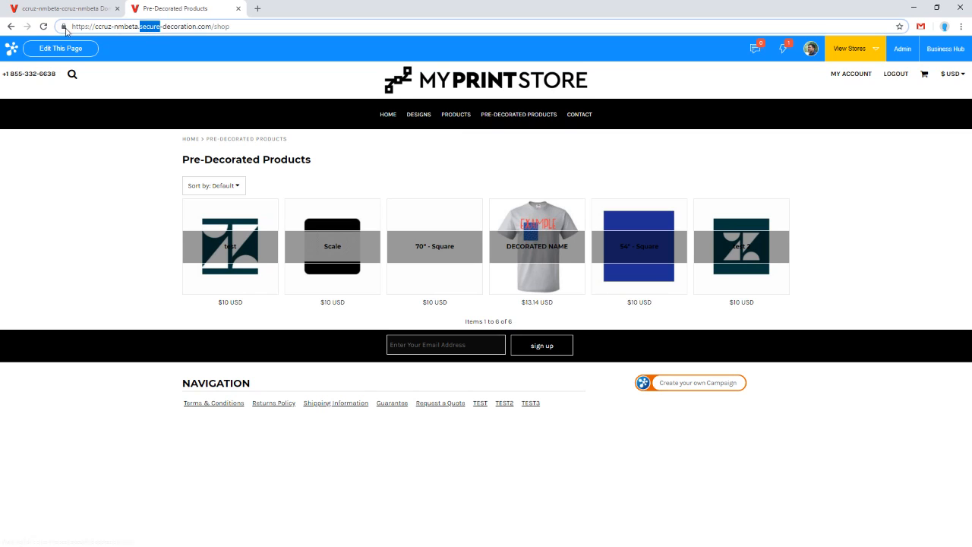
left_click(91, 27)
key("BackSpace")
double_click(149, 26)
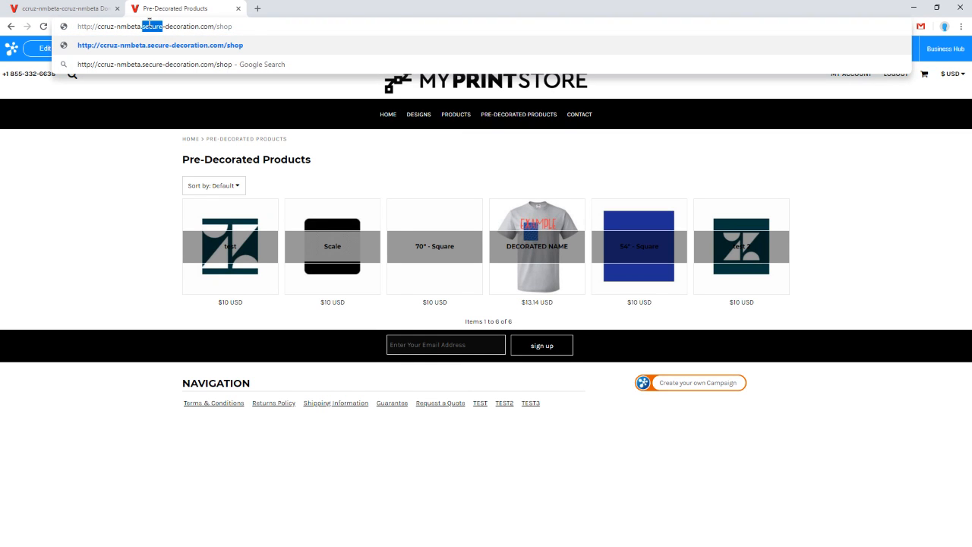
left_click_drag(149, 26, 258, 23)
type("deco")
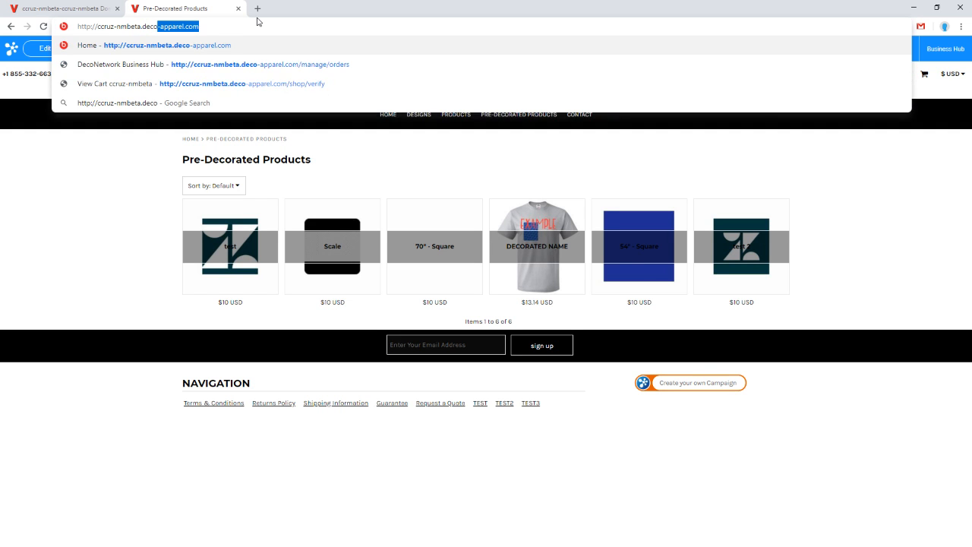
key("Return")
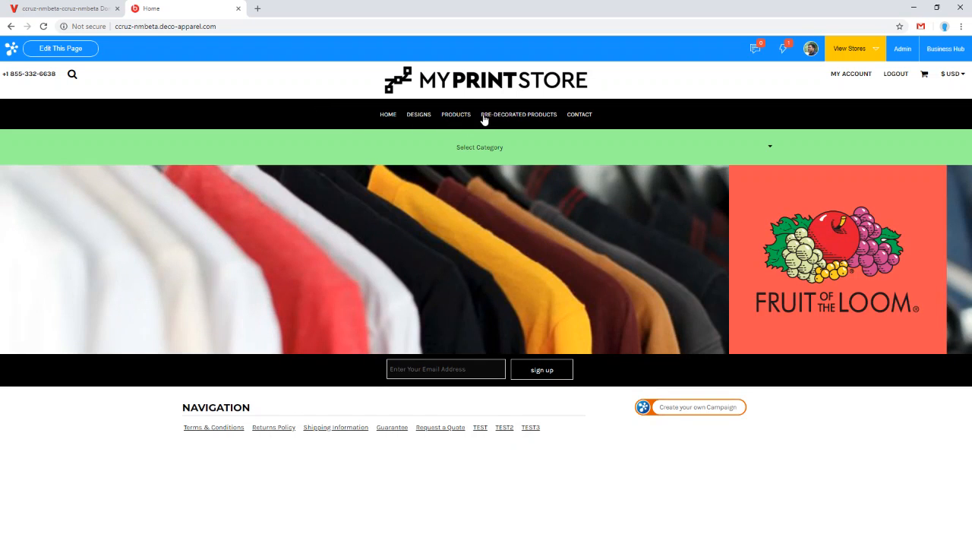
left_click(484, 116)
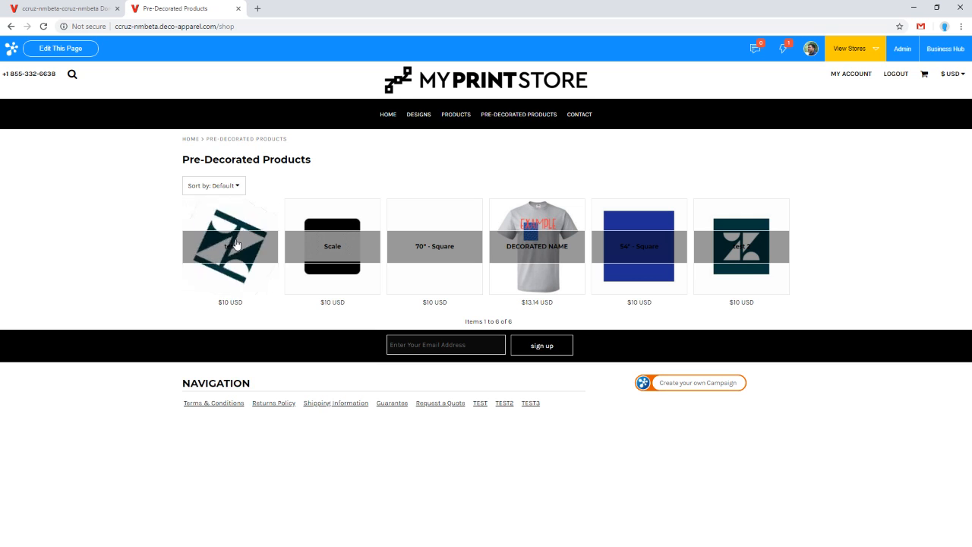
Add one test product in size Medium to the cart from the pre-decorated products and proceed to checkout.
left_click(240, 244)
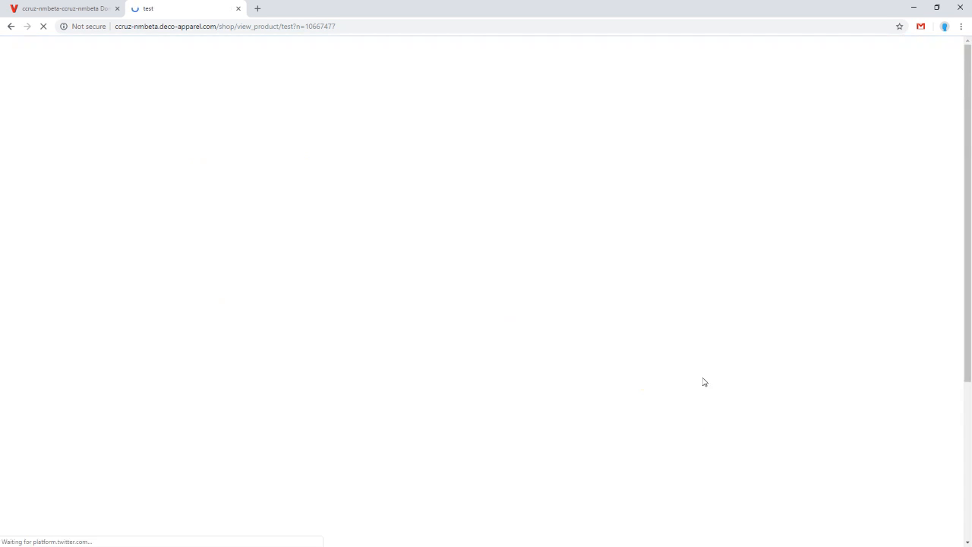
left_click(723, 366)
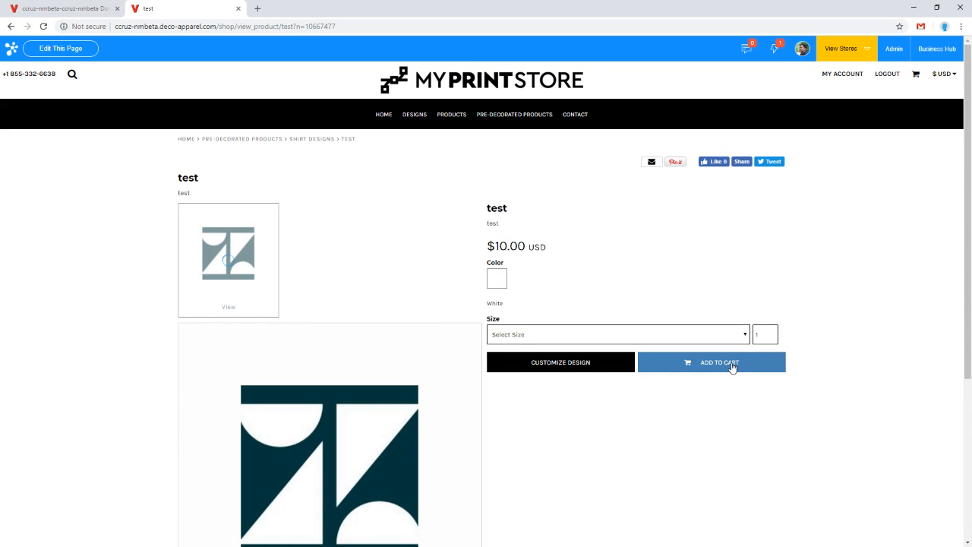
left_click(575, 82)
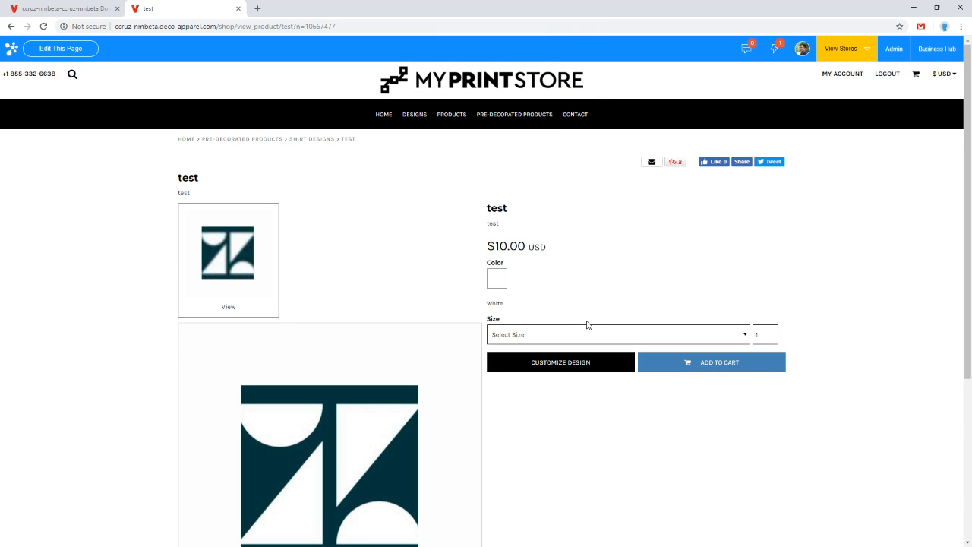
left_click(590, 332)
left_click(588, 382)
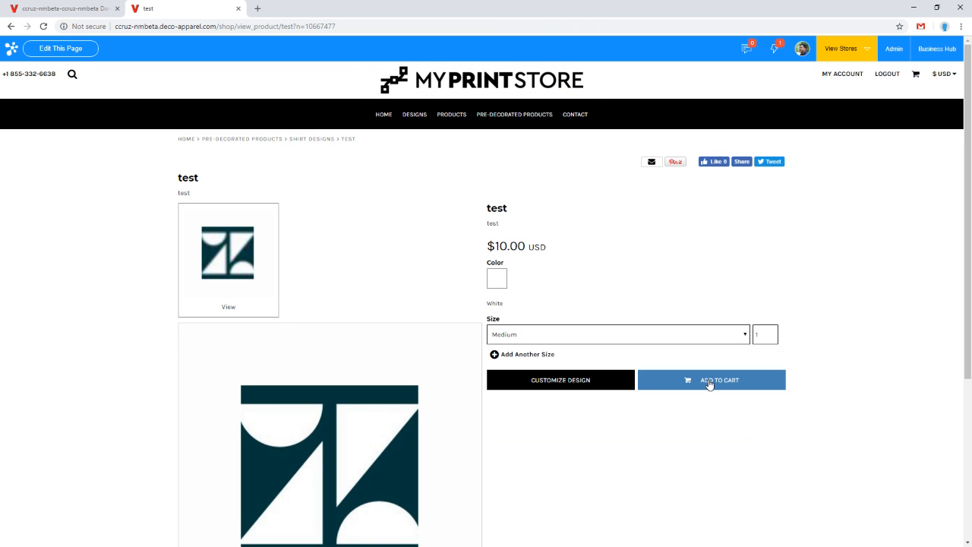
left_click(710, 381)
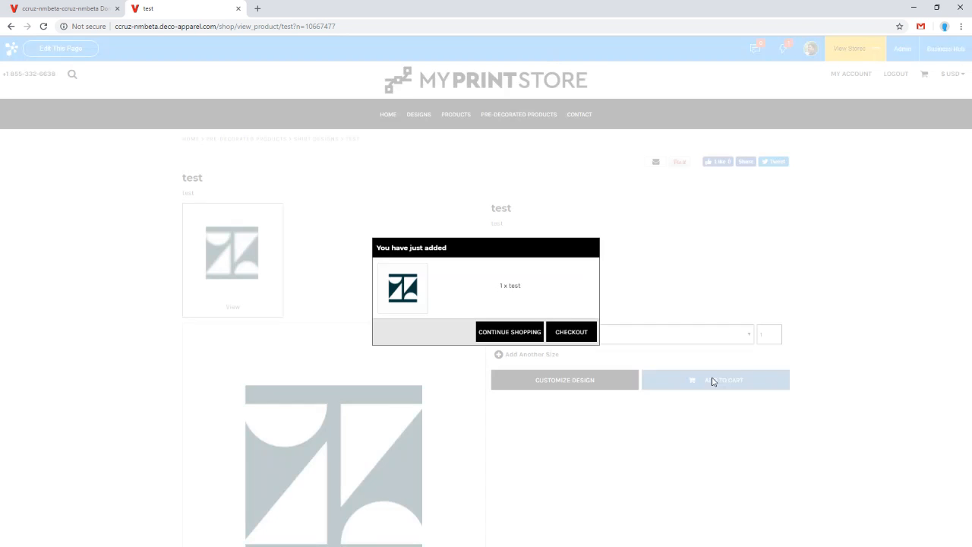
left_click(583, 339)
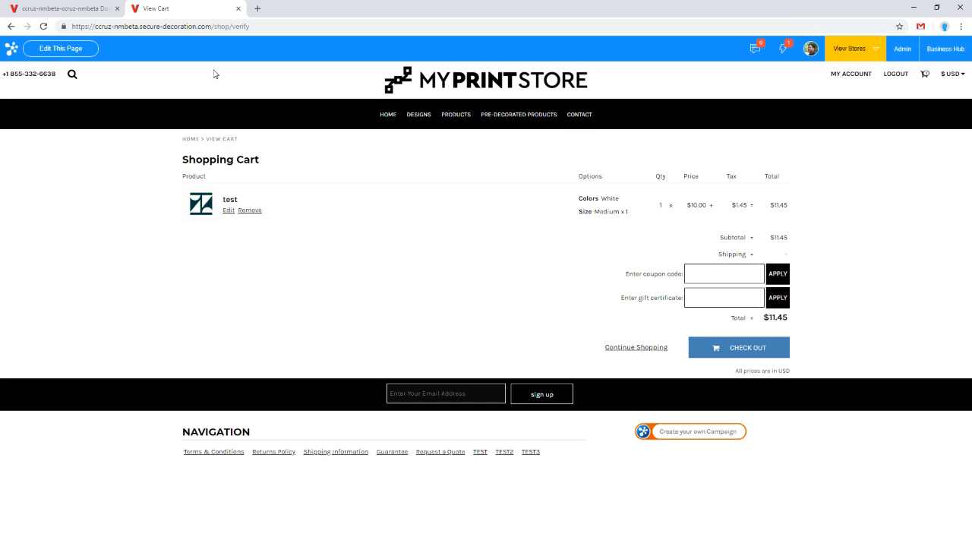
Compare the shopping cart's secure address with the primary domain listed in the store's domain settings.
left_click_drag(213, 26, 160, 26)
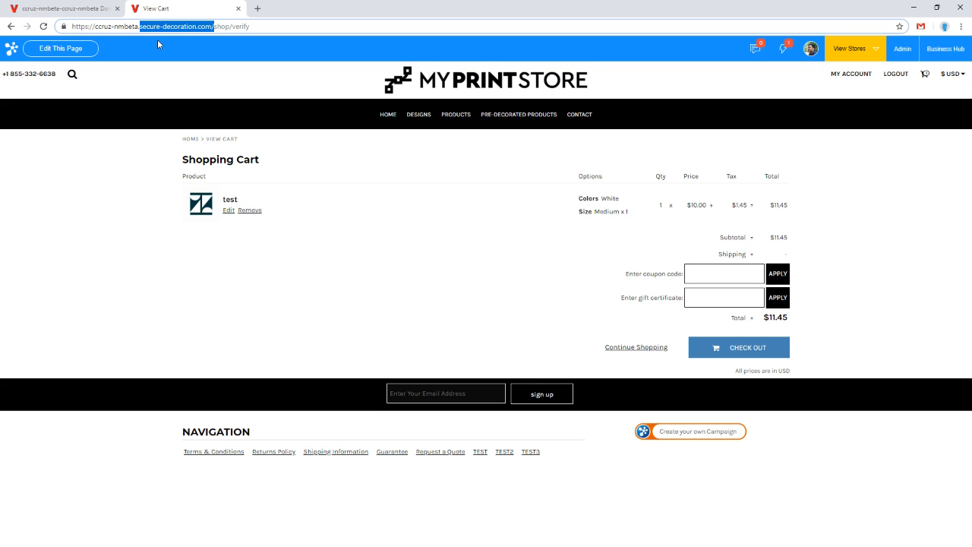
left_click(148, 217)
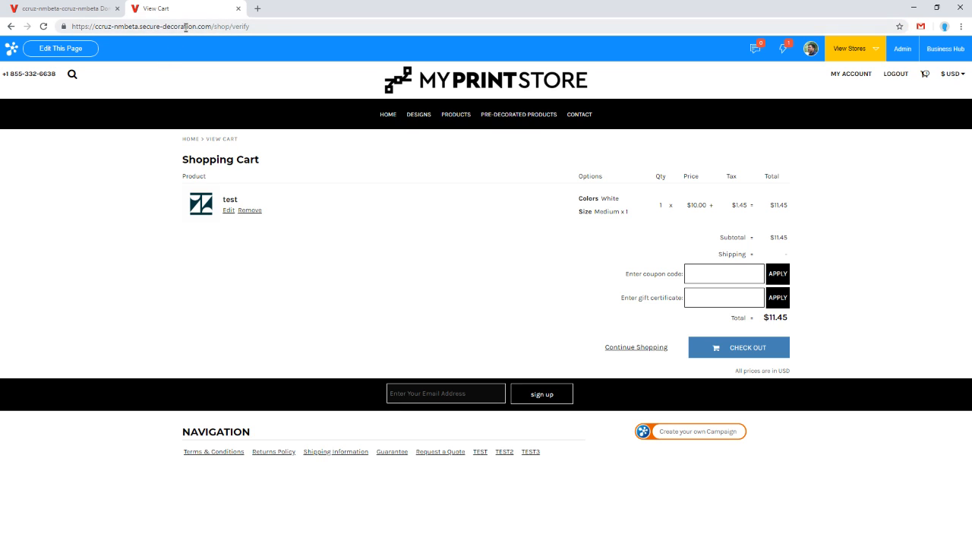
left_click_drag(212, 26, 66, 28)
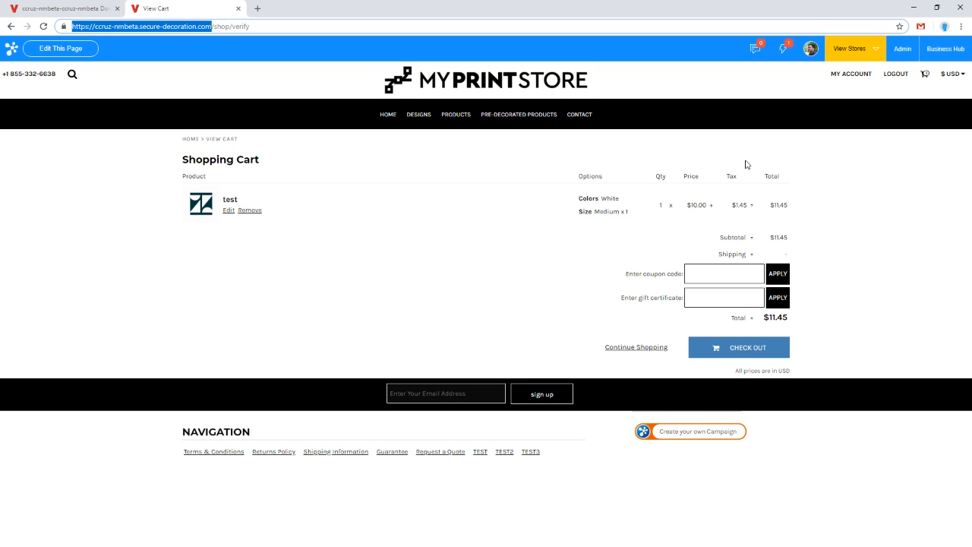
left_click(95, 6)
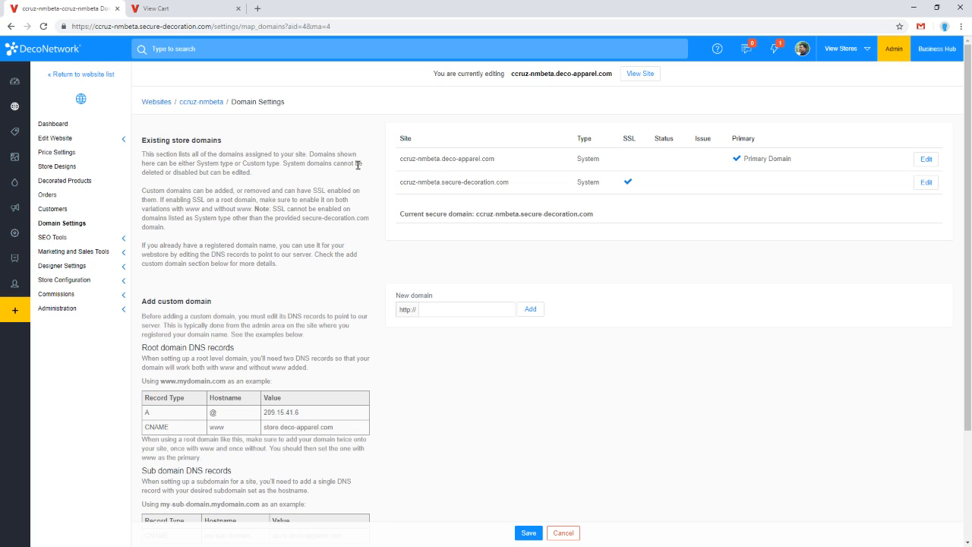
double_click(489, 159)
left_click_drag(489, 159, 450, 161)
left_click(472, 158)
left_click_drag(501, 163, 400, 158)
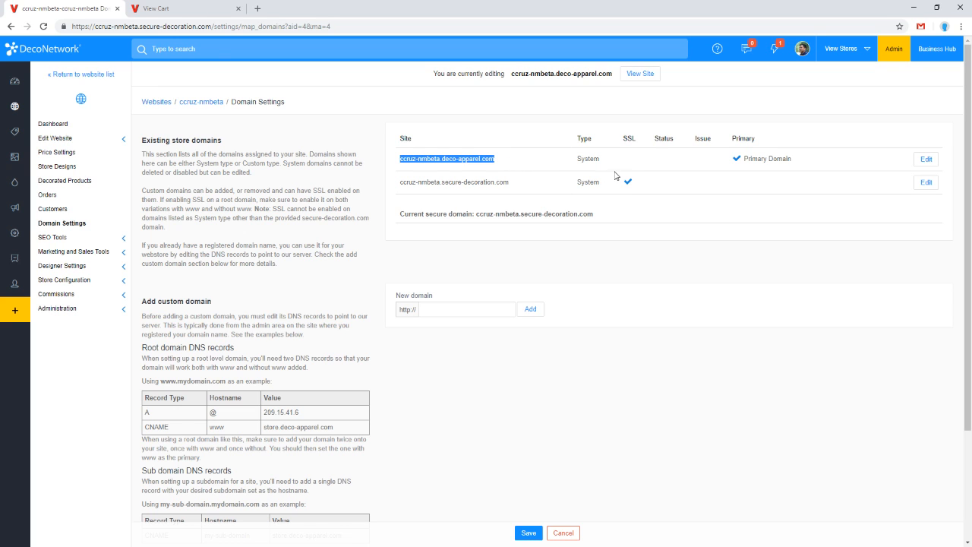
left_click(561, 167)
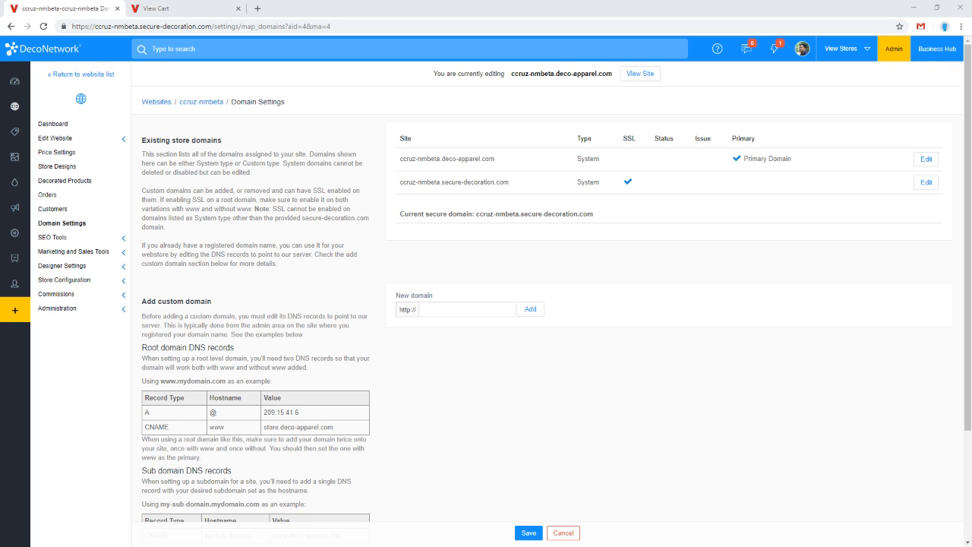
Open the pricing settings of the HD Cotton Short Sleeve T-Shirt (3930R) from the product list.
mouse_move(30, 152)
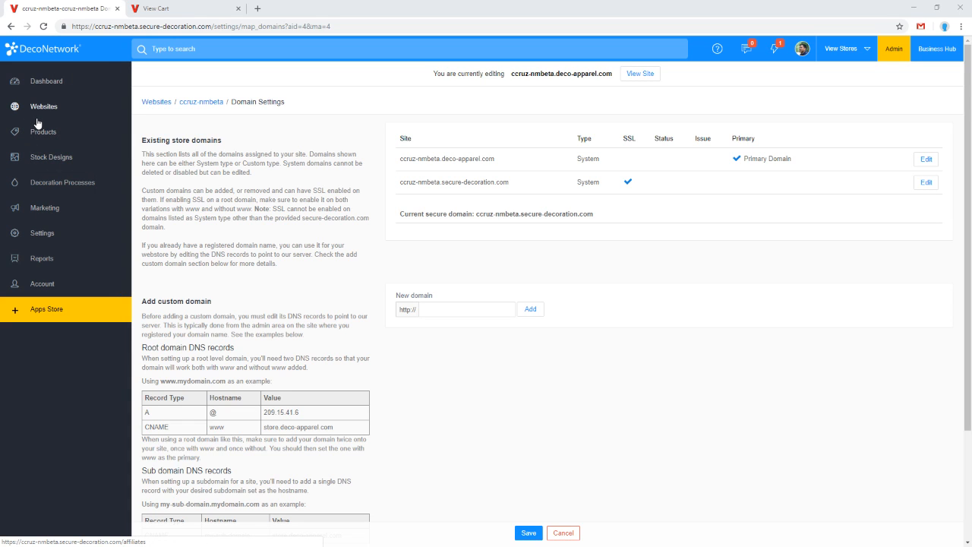
left_click(41, 135)
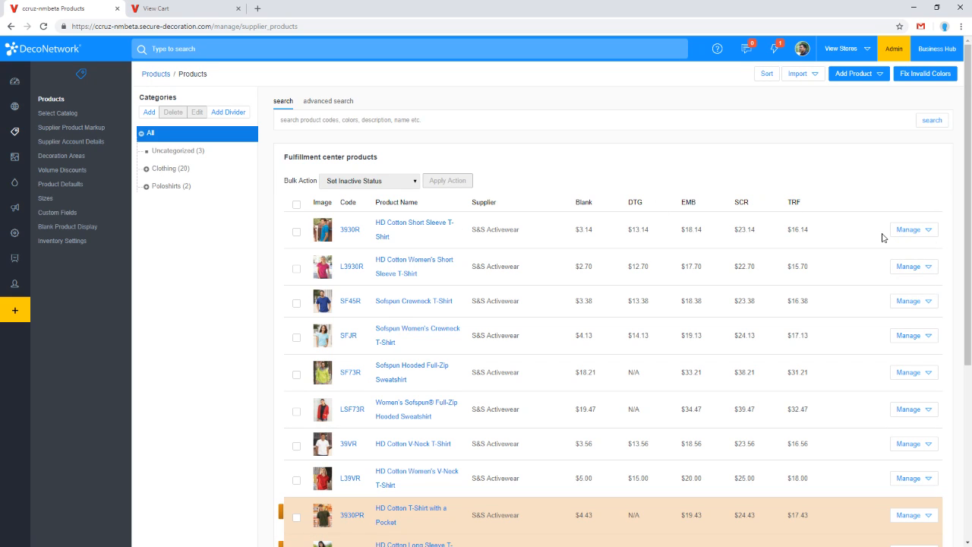
mouse_move(909, 233)
left_click(901, 236)
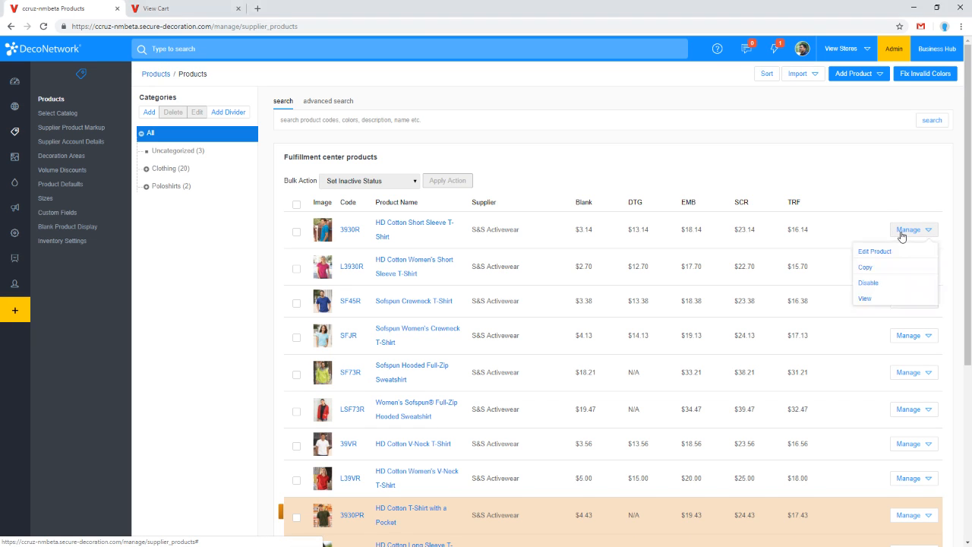
left_click(877, 255)
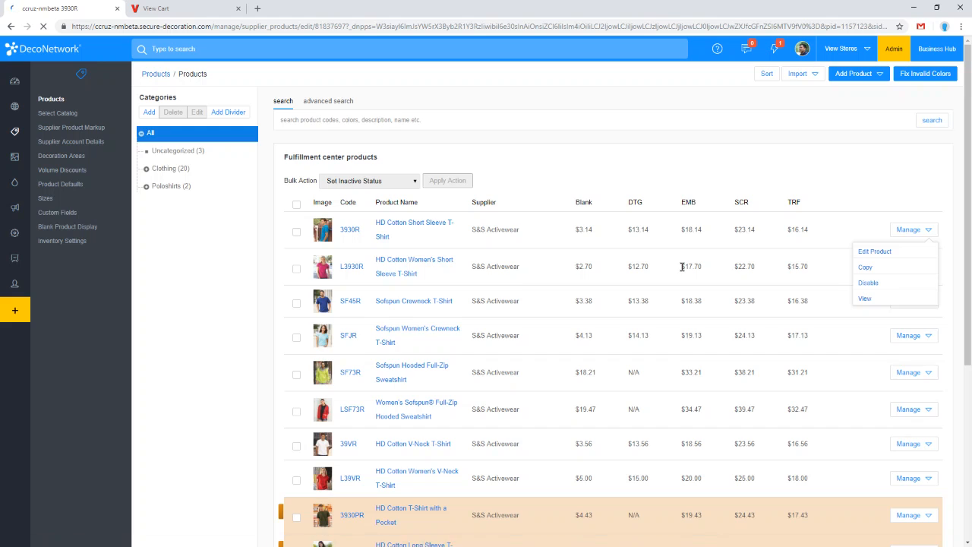
left_click(151, 208)
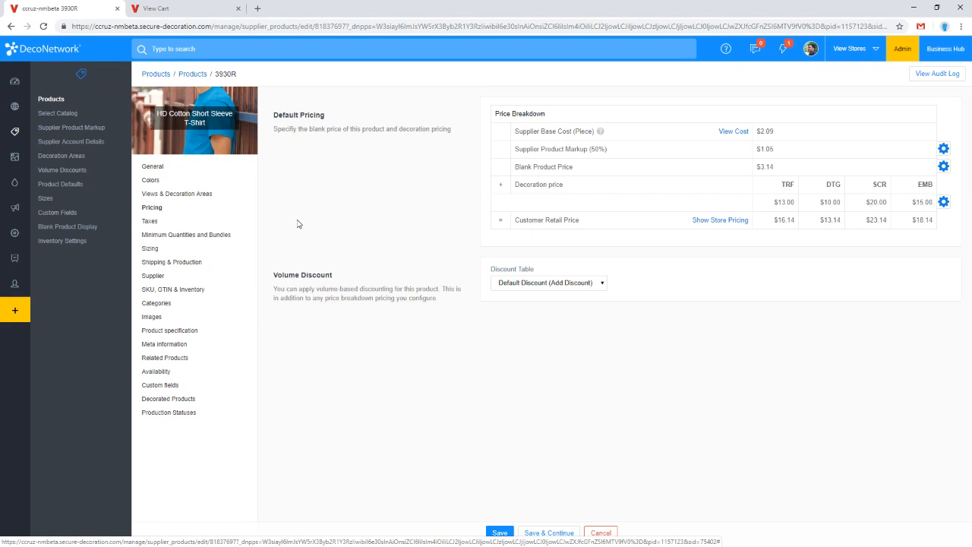
Switch the T-shirt to custom decoration pricing and turn off default pricing for all four decoration processes.
left_click(944, 203)
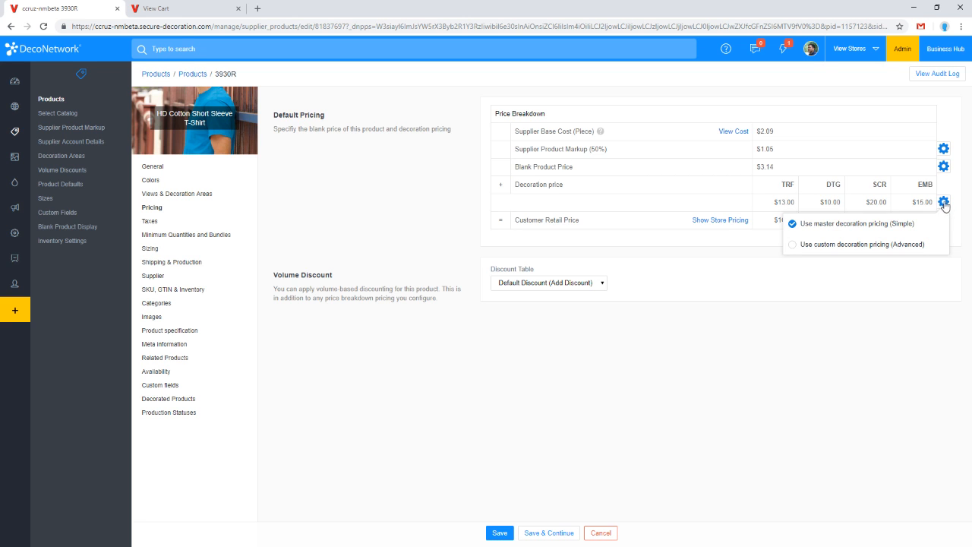
left_click(863, 244)
left_click(728, 201)
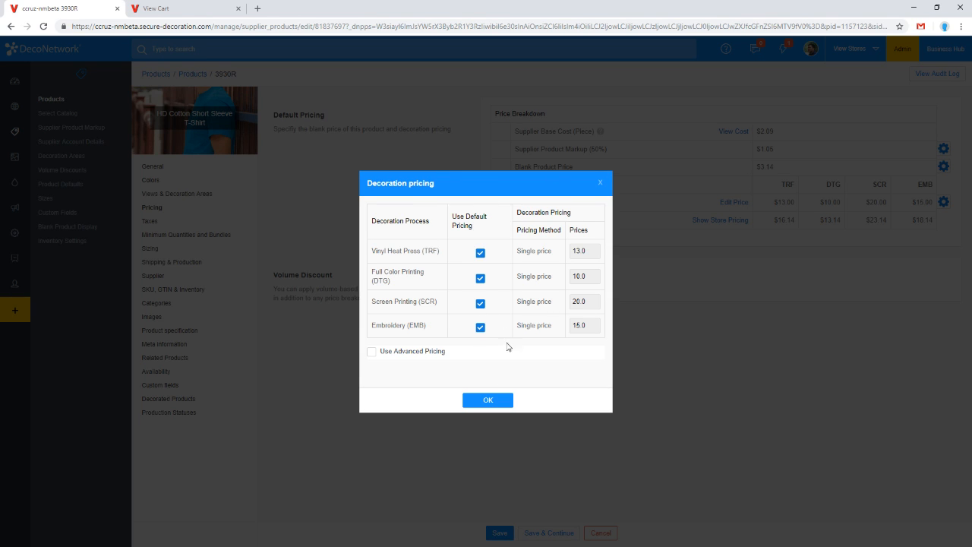
left_click(480, 252)
left_click(480, 278)
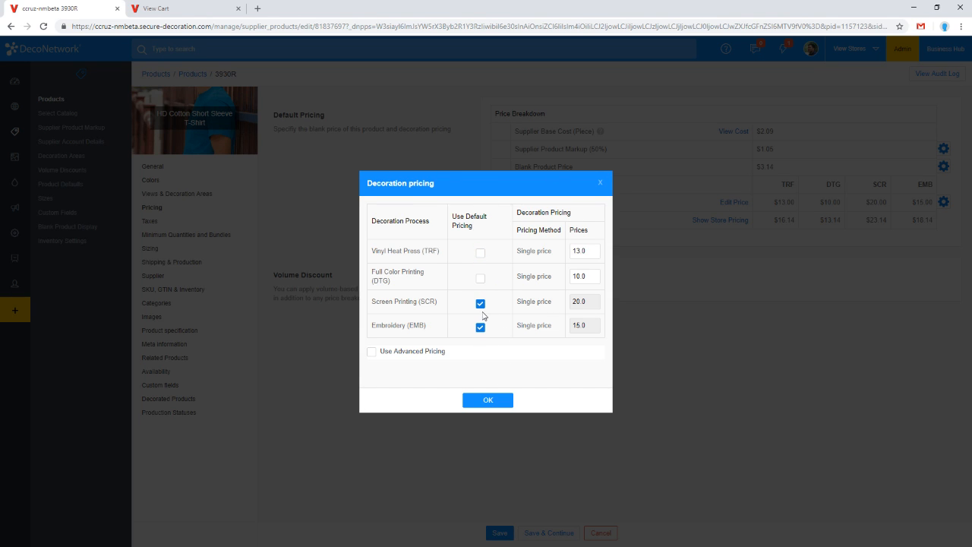
left_click(480, 303)
left_click(480, 327)
Set the T-shirt's Vinyl Heat Press, Full Color Printing, Screen Printing and Embroidery prices to 0 and accept them.
left_click(579, 250)
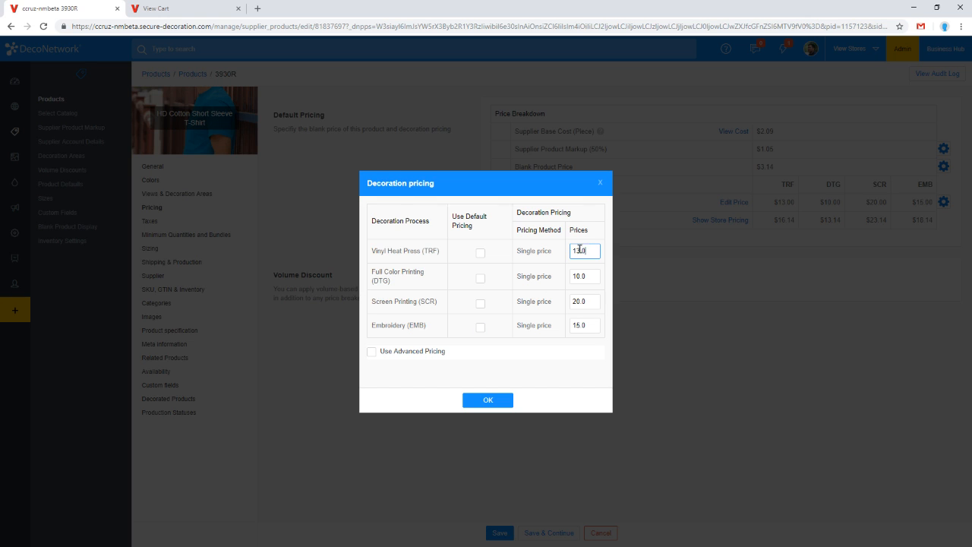
left_click_drag(579, 250, 524, 250)
type("0")
key("Tab")
type("0")
key("Tab")
type("0")
key("Tab")
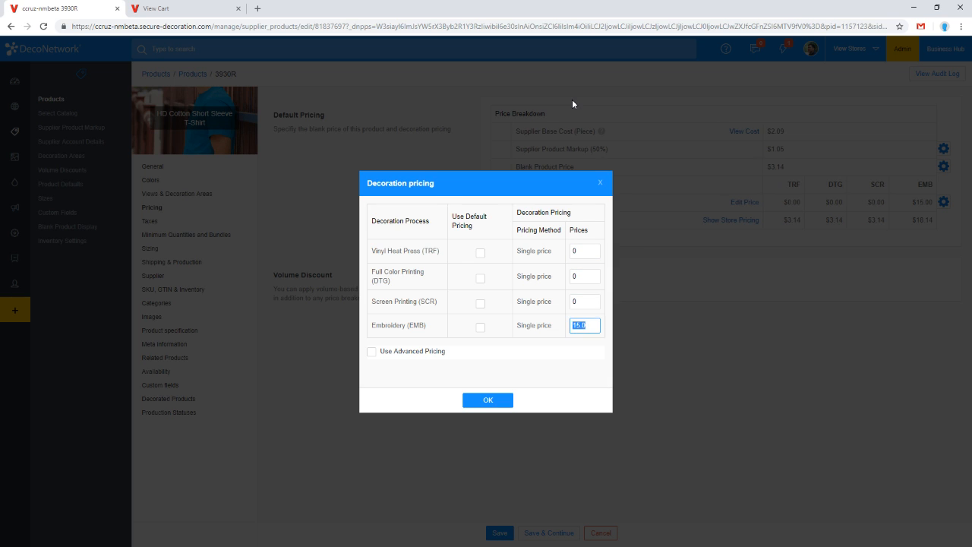
type("0")
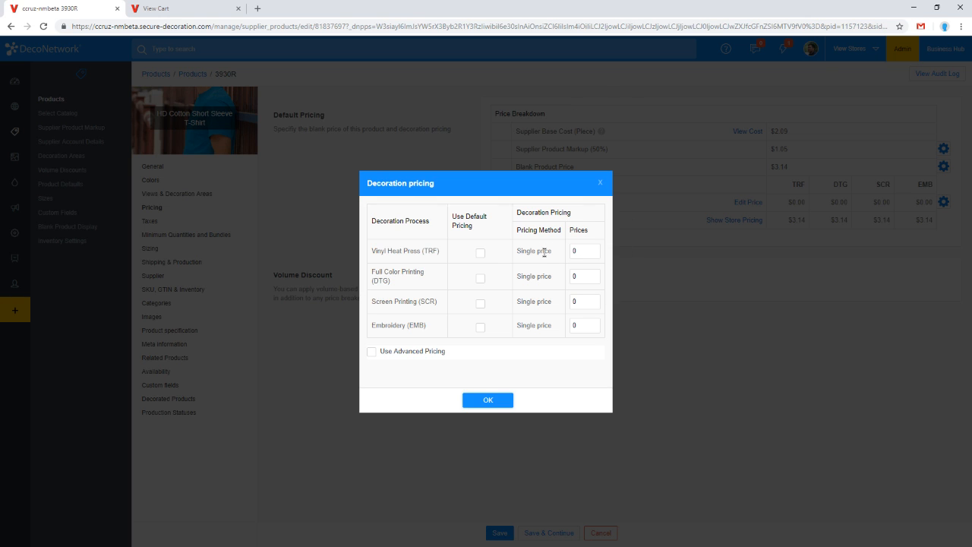
left_click(586, 246)
left_click(488, 401)
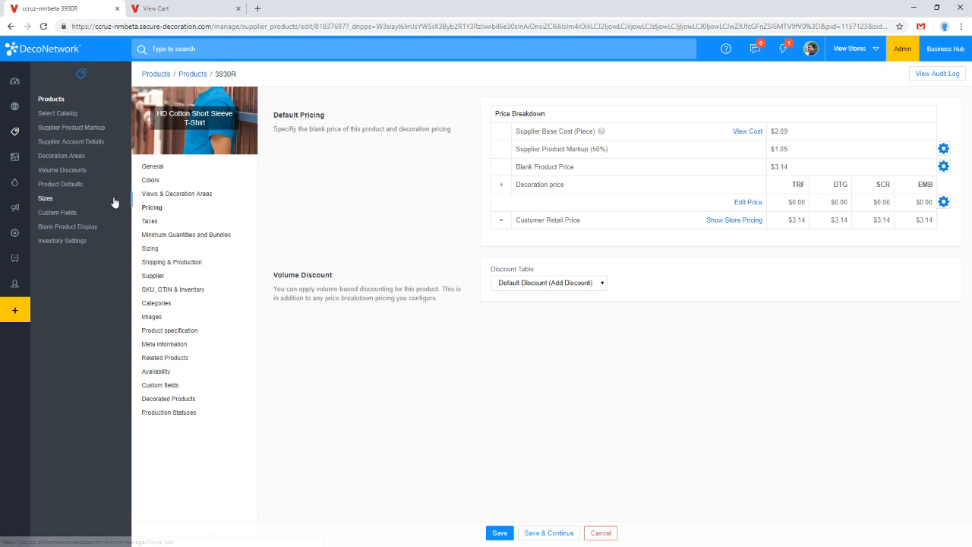
Open the decoration pricing of the Webstore Apparel product default.
left_click(77, 186)
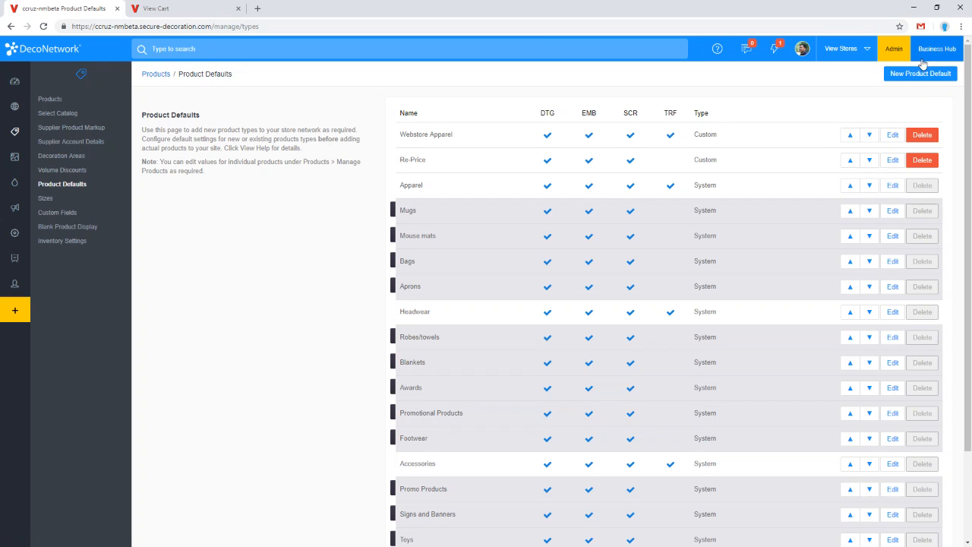
left_click(891, 135)
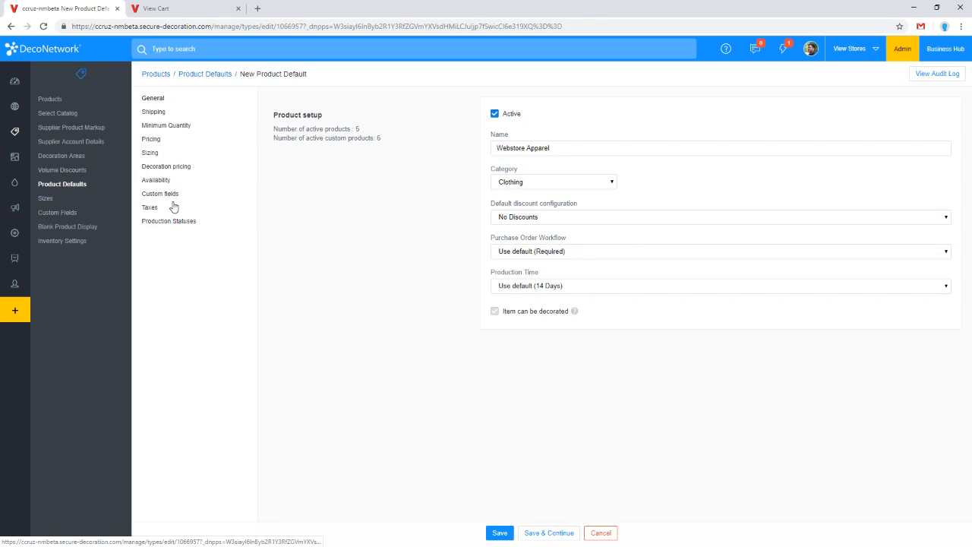
left_click(168, 166)
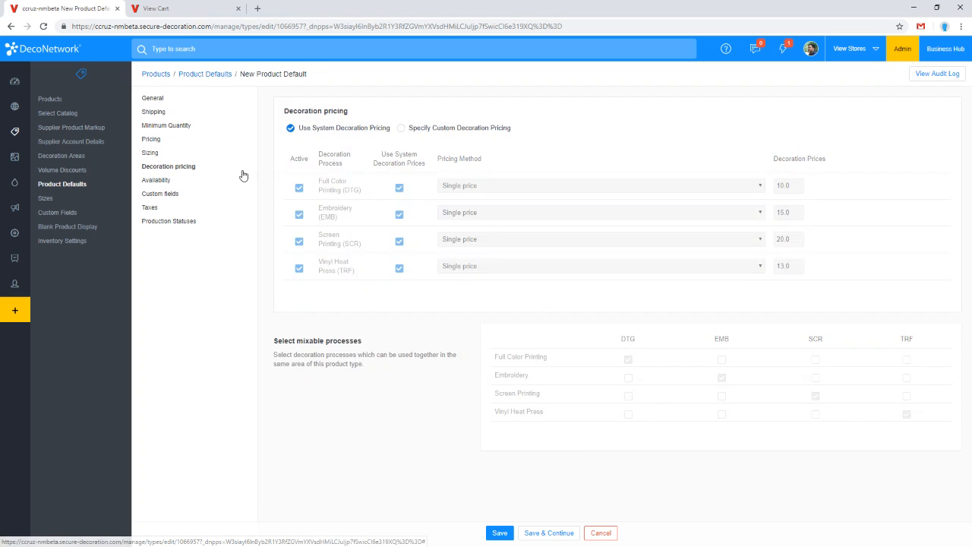
Specify custom decoration pricing for Webstore Apparel and turn off system decoration prices for all four processes.
left_click(431, 131)
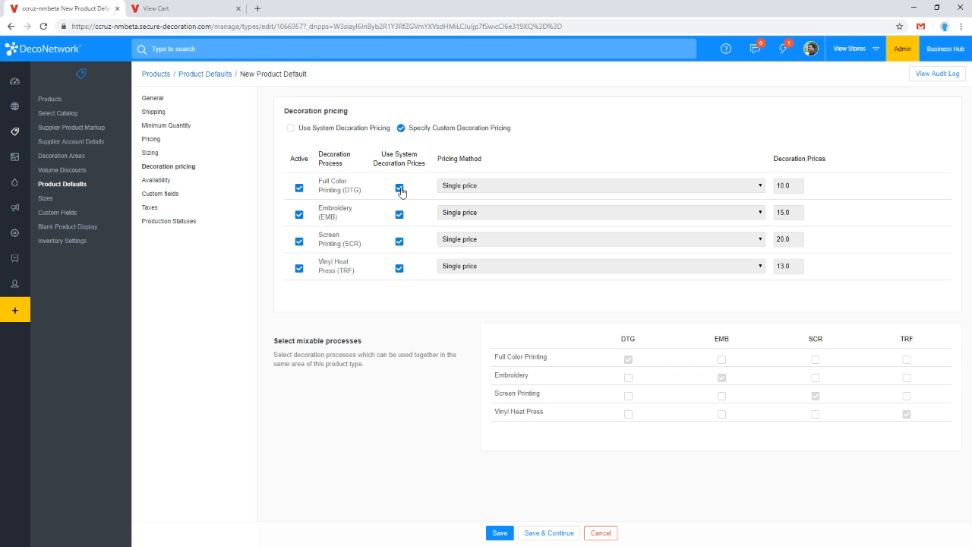
left_click(400, 189)
left_click(399, 215)
left_click(399, 242)
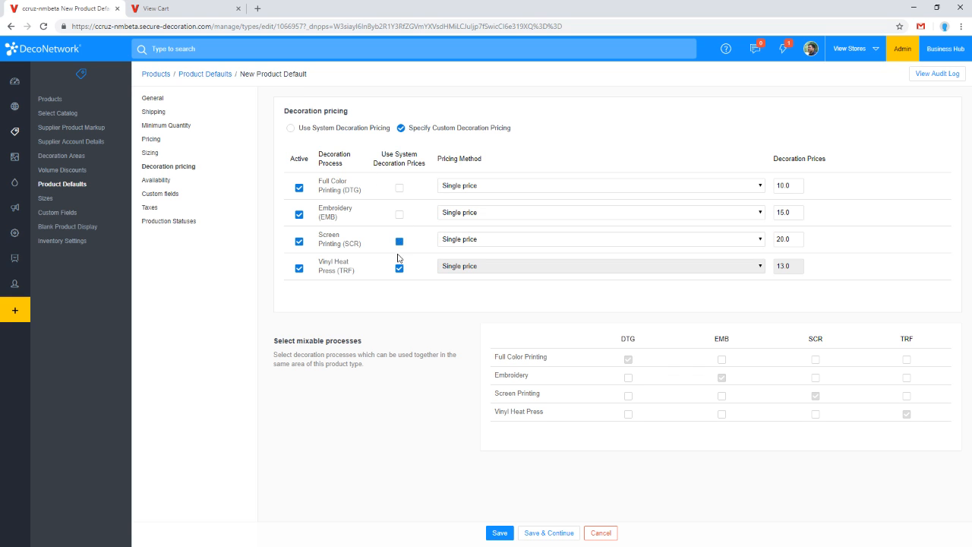
left_click(400, 269)
Try the Price table pricing method for Full Color Printing (DTG), and return it to Single price.
left_click_drag(798, 187, 734, 192)
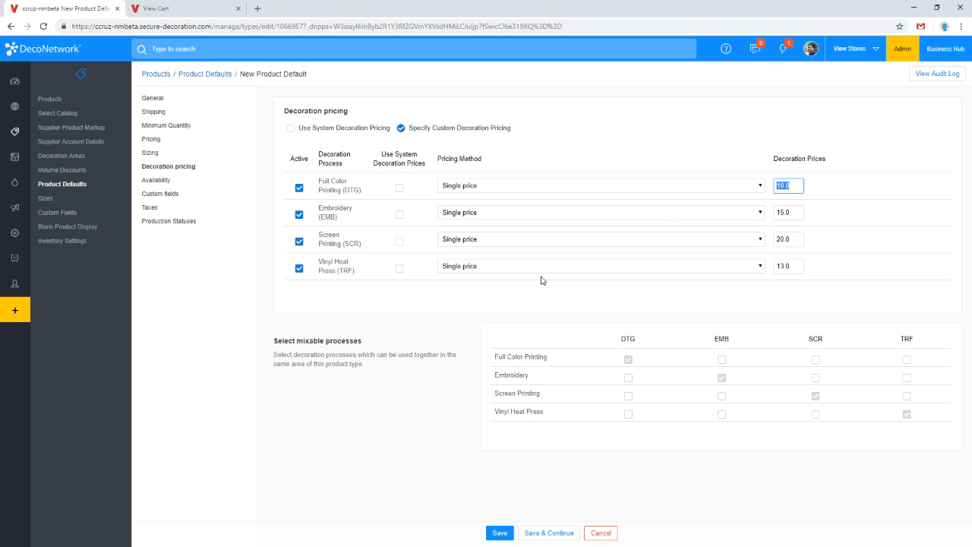
left_click(539, 190)
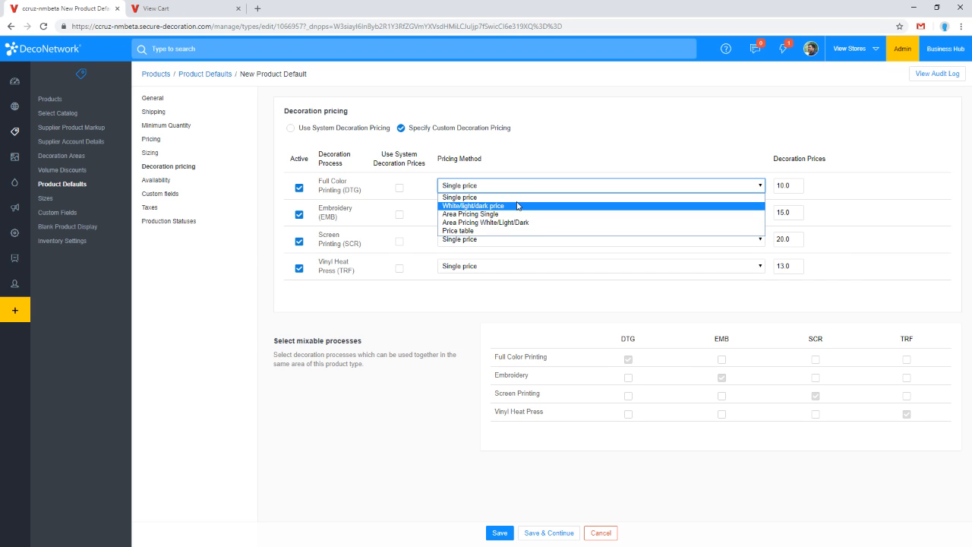
left_click(516, 140)
left_click(473, 186)
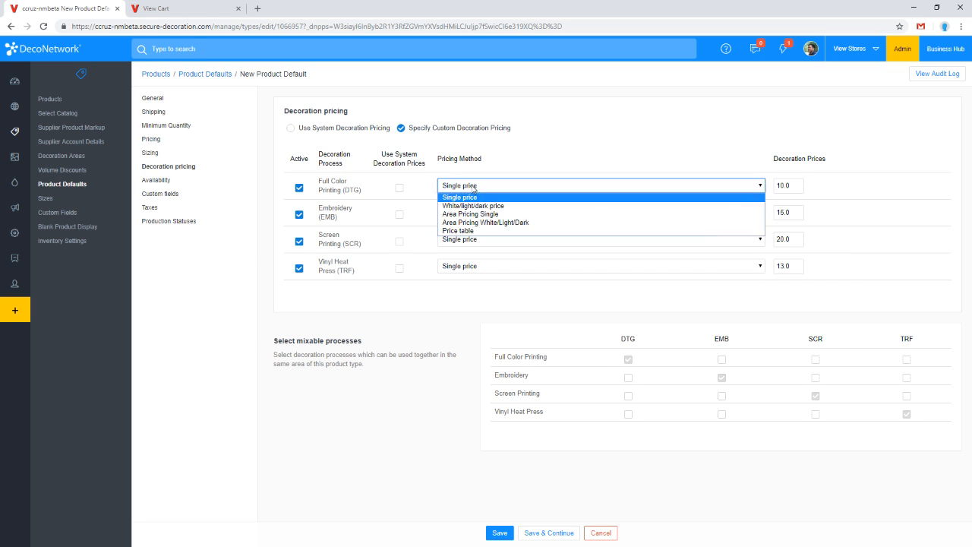
left_click(471, 230)
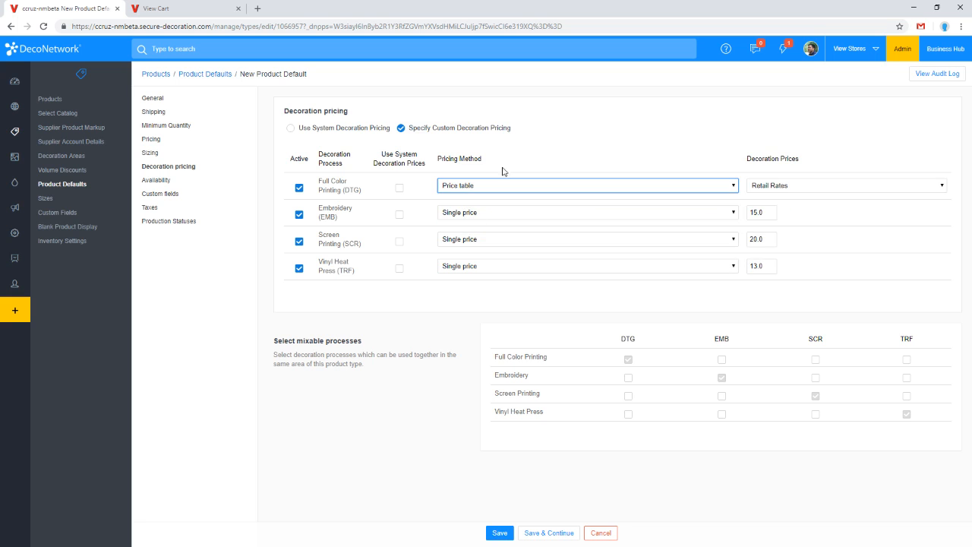
left_click(486, 189)
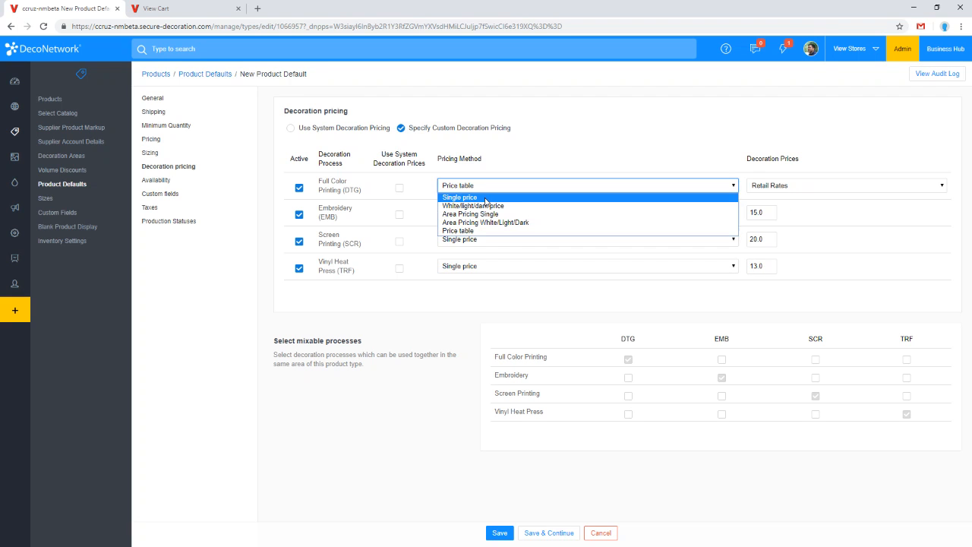
left_click(486, 199)
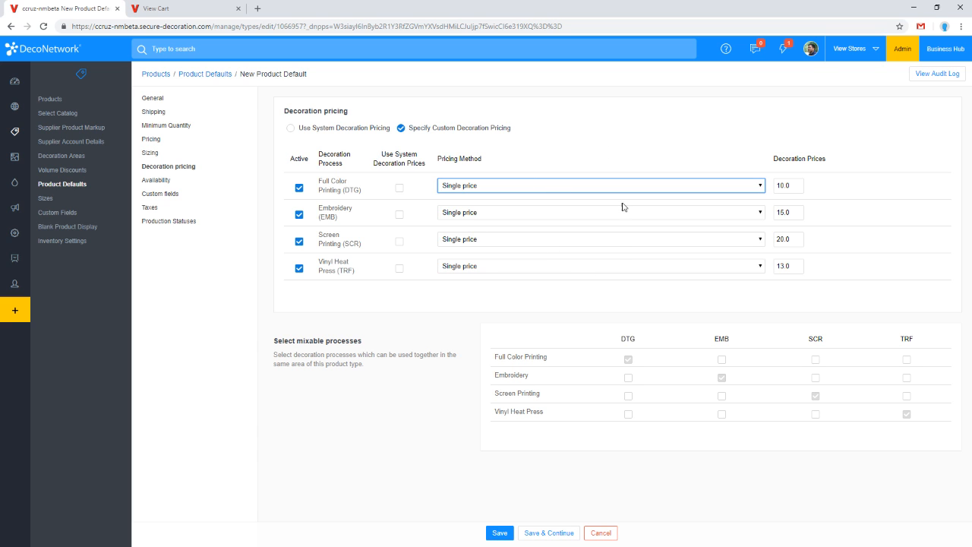
Try Area Pricing White/Light/Dark for Full Color Printing (DTG), and switch its pricing method to Price table.
left_click(787, 186)
left_click(715, 183)
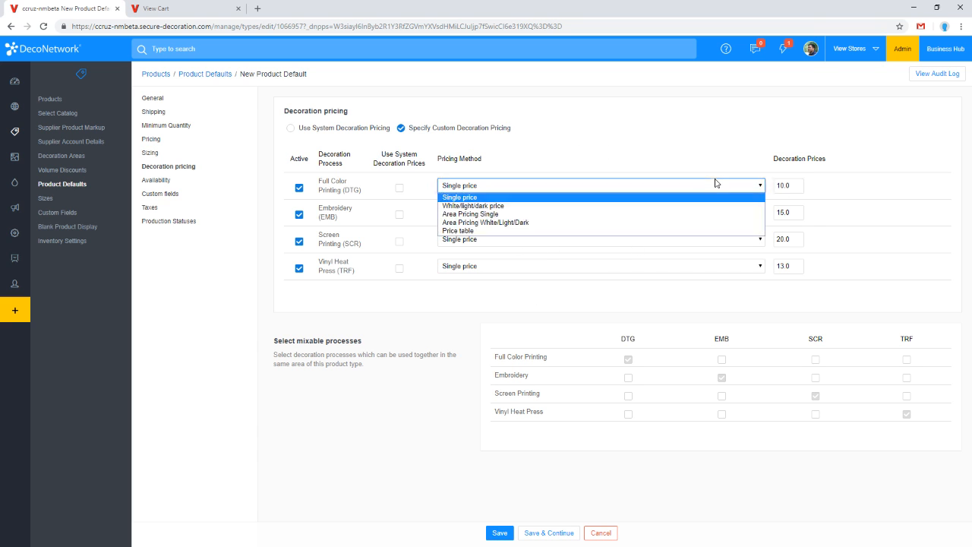
left_click(472, 224)
left_click(475, 196)
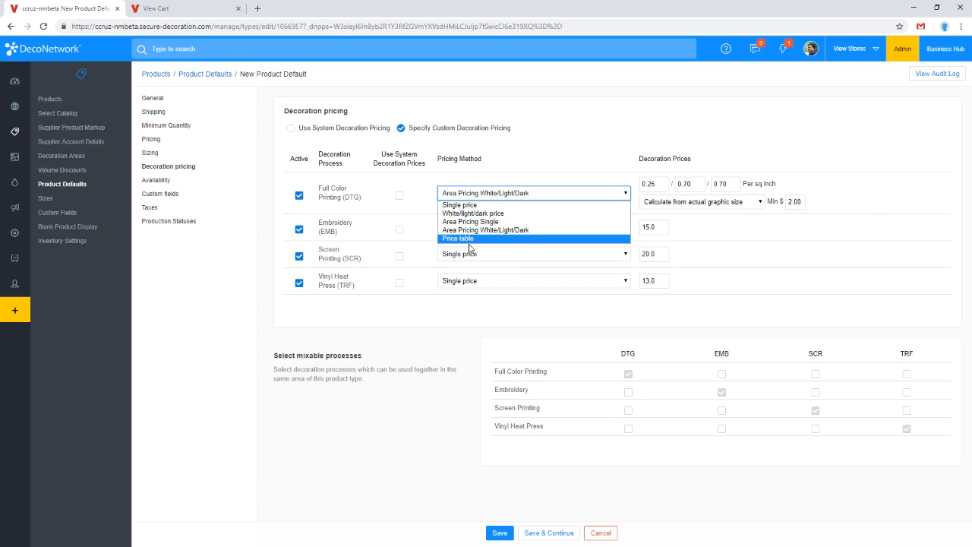
left_click(473, 238)
Set the pricing method of Embroidery, Screen Printing and Vinyl Heat Press to Price table.
left_click(465, 216)
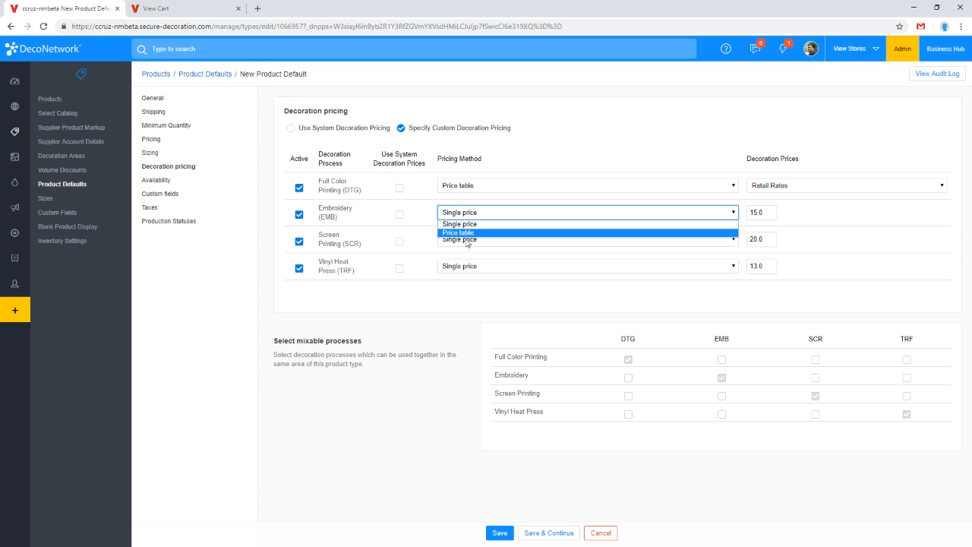
left_click(468, 233)
left_click(469, 253)
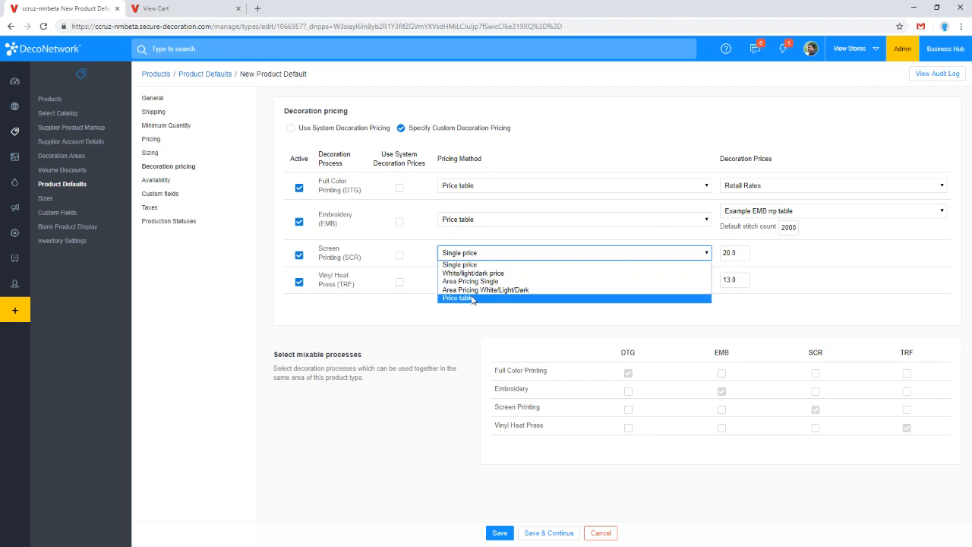
left_click(467, 298)
left_click(477, 281)
left_click(471, 326)
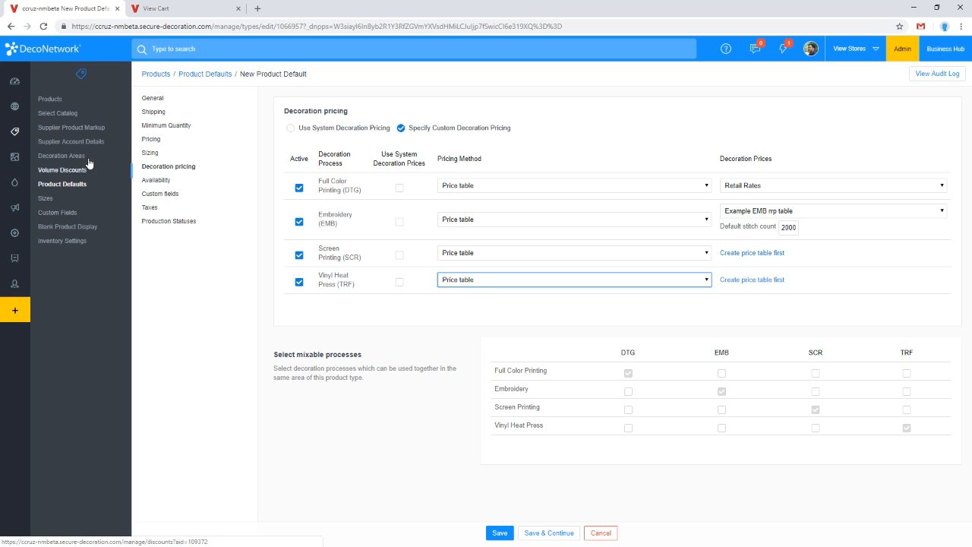
Choose Webstore Apparel as the product default of the HD Cotton Short Sleeve T-Shirt (3930R), and return to the product list without saving.
left_click(52, 99)
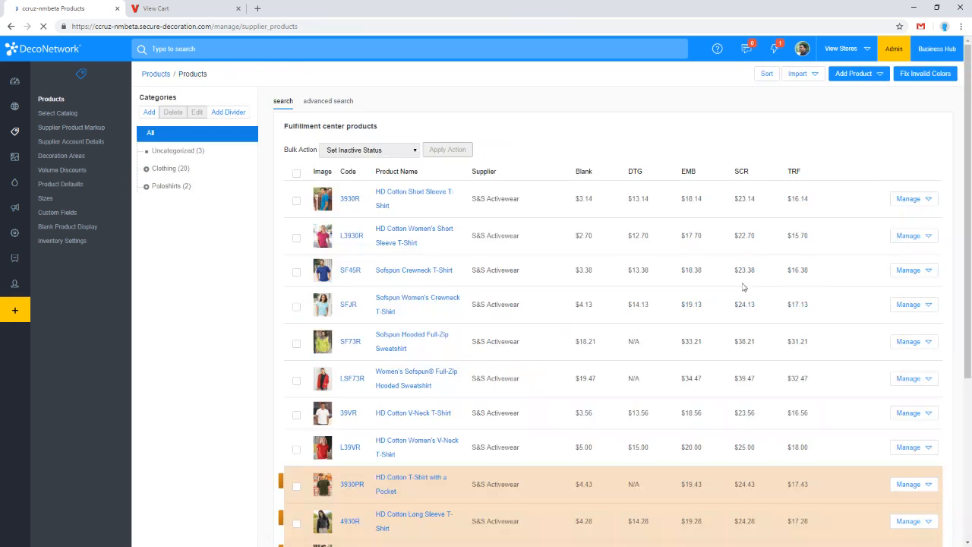
left_click(907, 229)
left_click(876, 252)
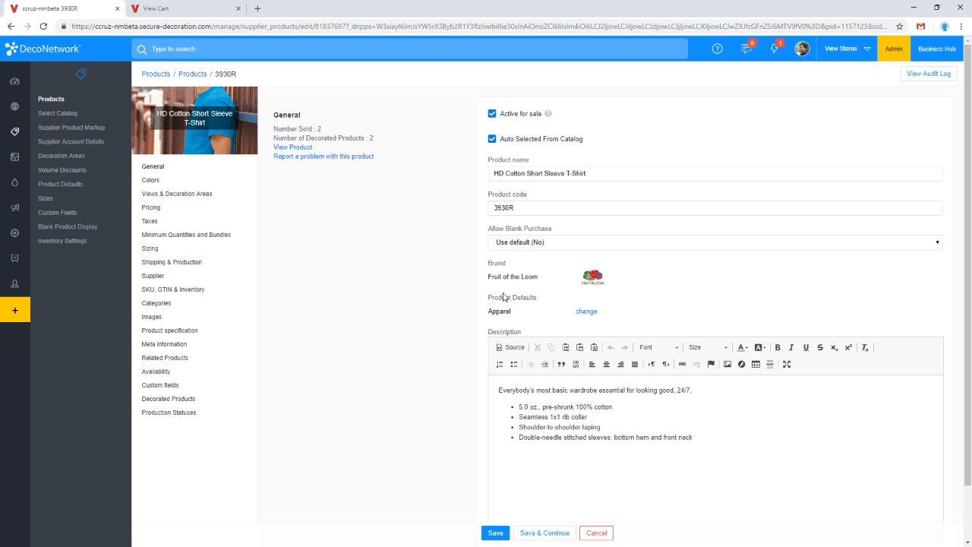
left_click_drag(490, 297, 528, 305)
left_click(528, 305)
left_click(587, 312)
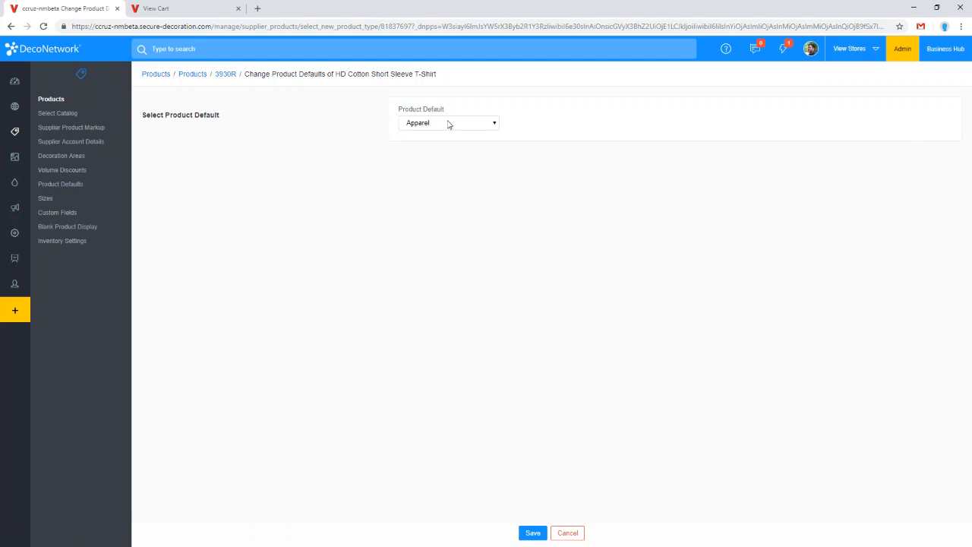
left_click(449, 123)
left_click(451, 144)
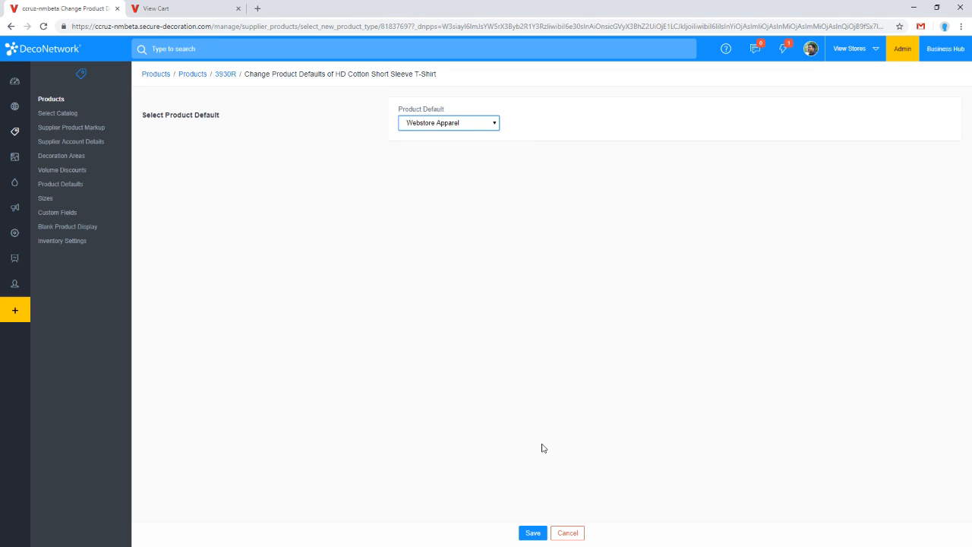
left_click(71, 105)
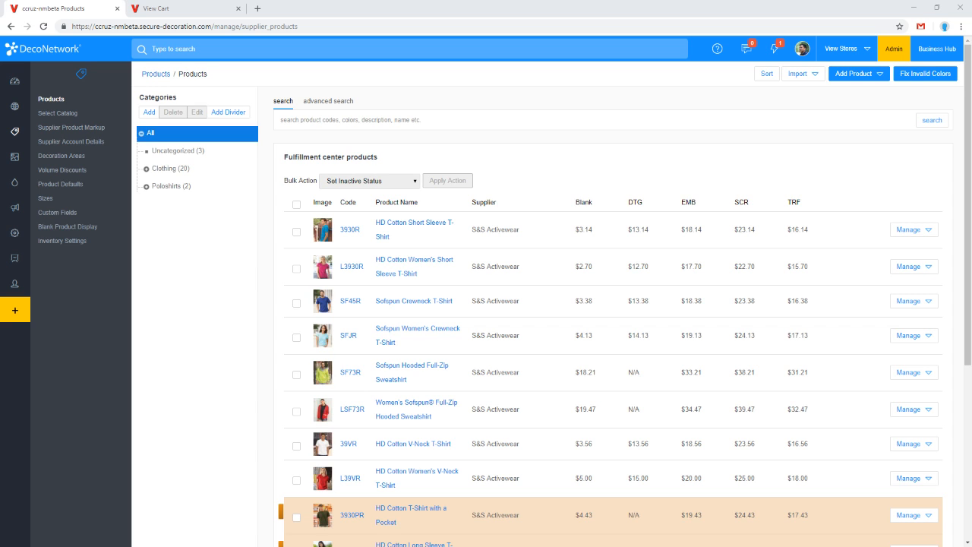
Open the inventory settings and try the out of stock behaviour Do not allow adding to cart.
left_click_drag(64, 227, 68, 241)
left_click(68, 241)
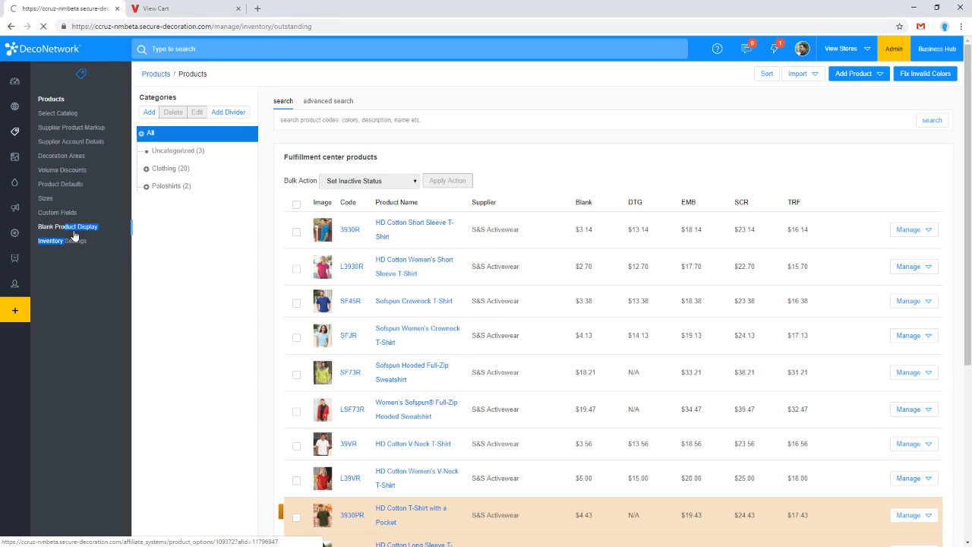
left_click(458, 125)
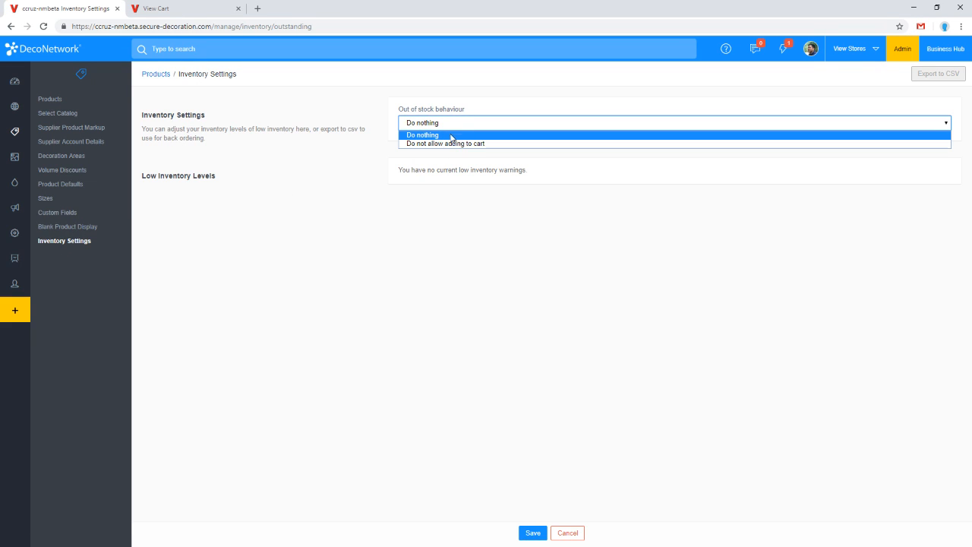
left_click(452, 144)
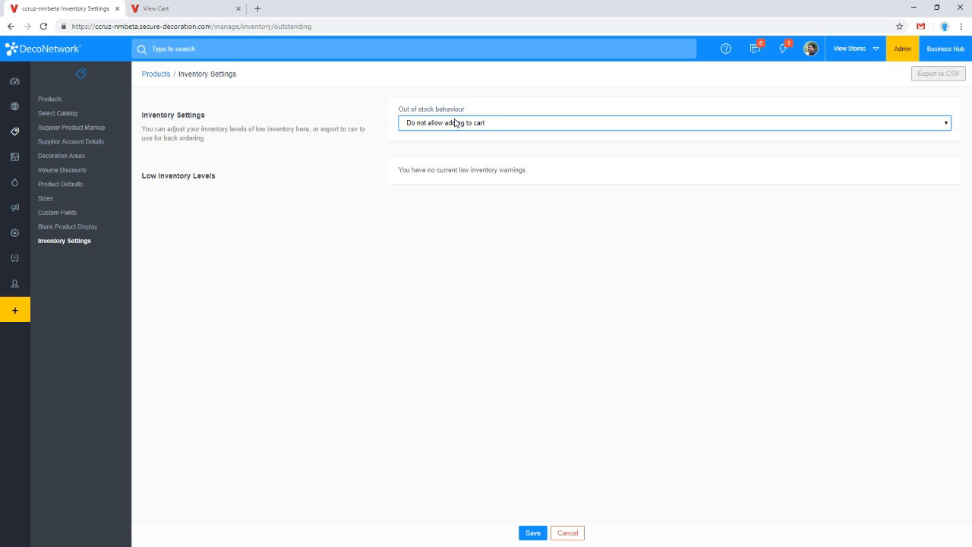
Open the SKU, GTIN & Inventory settings of the HD Cotton Short Sleeve T-Shirt (3930R).
mouse_move(76, 106)
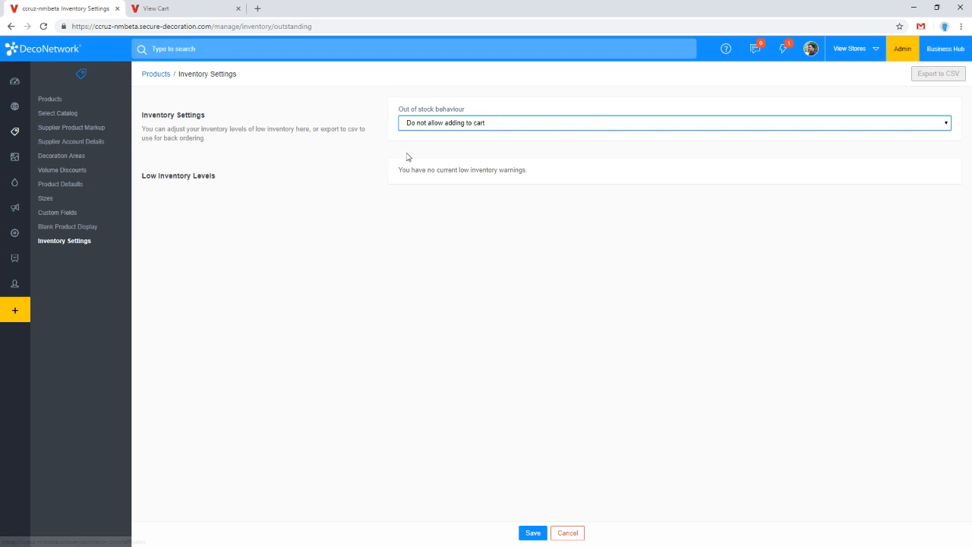
left_click(57, 104)
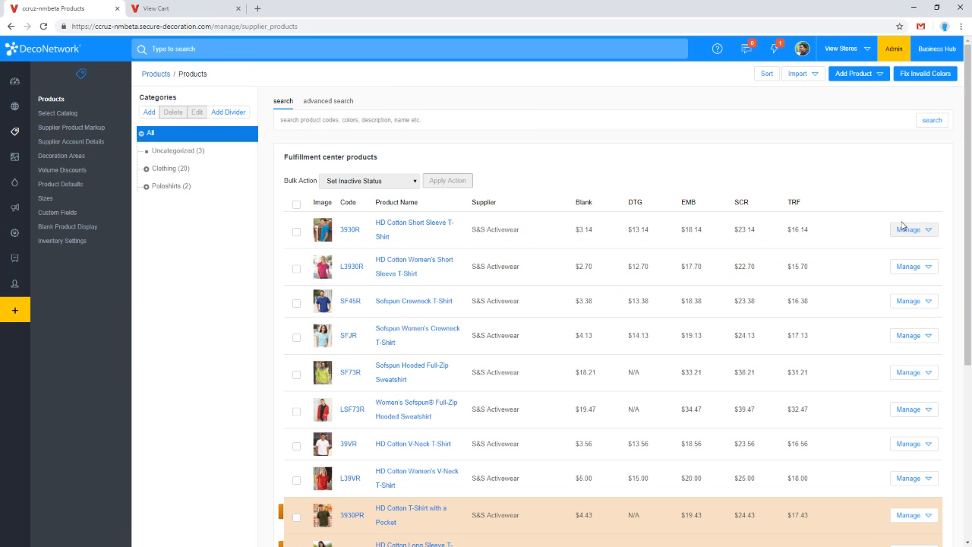
left_click(903, 228)
left_click(876, 254)
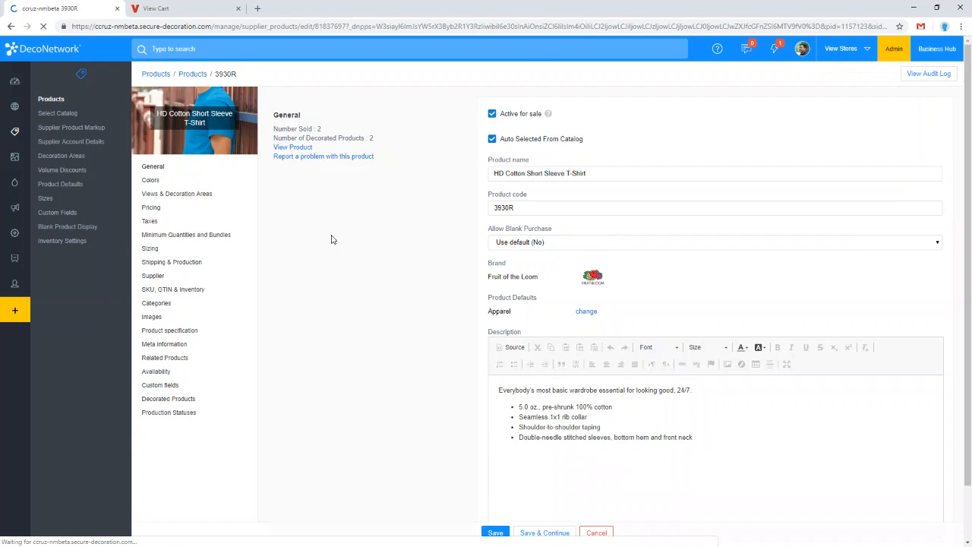
left_click(191, 291)
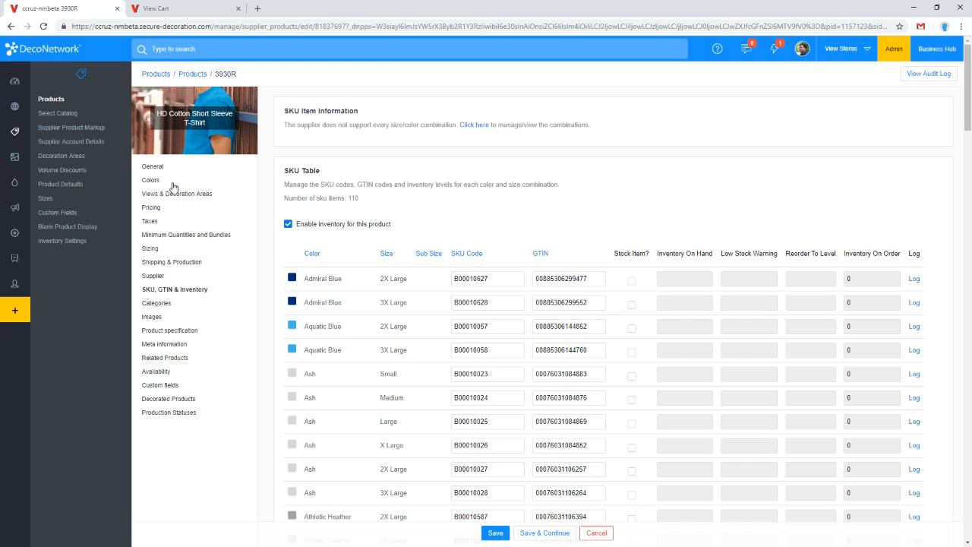
Mark the 2X Large and 3X Large sizes of Admiral Blue and Aquatic Blue as stock items.
scroll(390, 224, "down", 1)
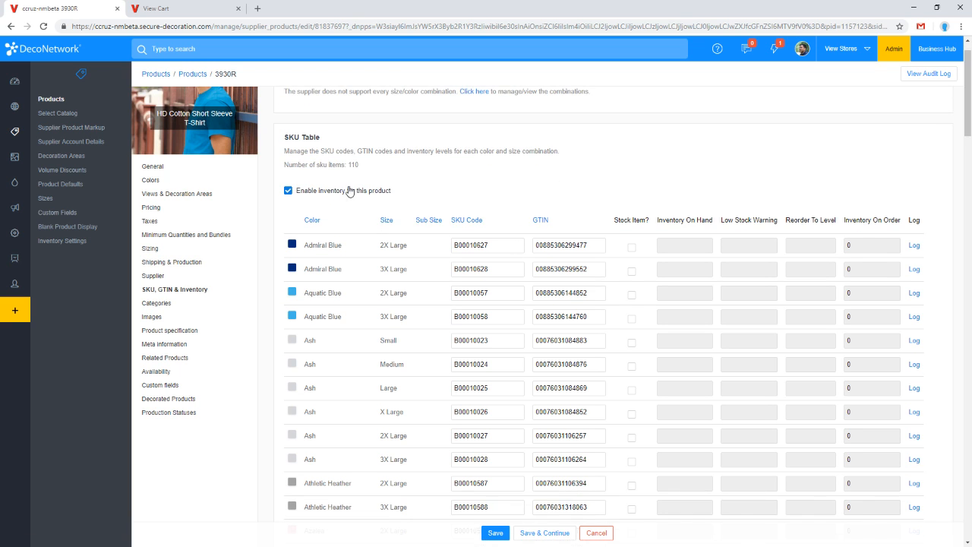
left_click(631, 247)
left_click(631, 271)
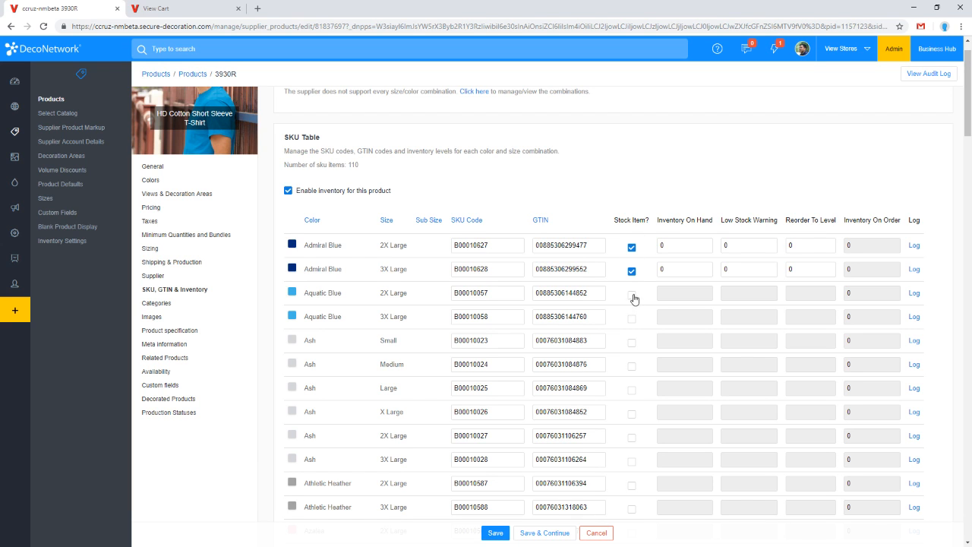
left_click(631, 295)
left_click(631, 319)
Set Admiral Blue 2X Large to 100 inventory on hand, a low stock warning of 10 and a reorder to level of 100.
left_click(697, 245)
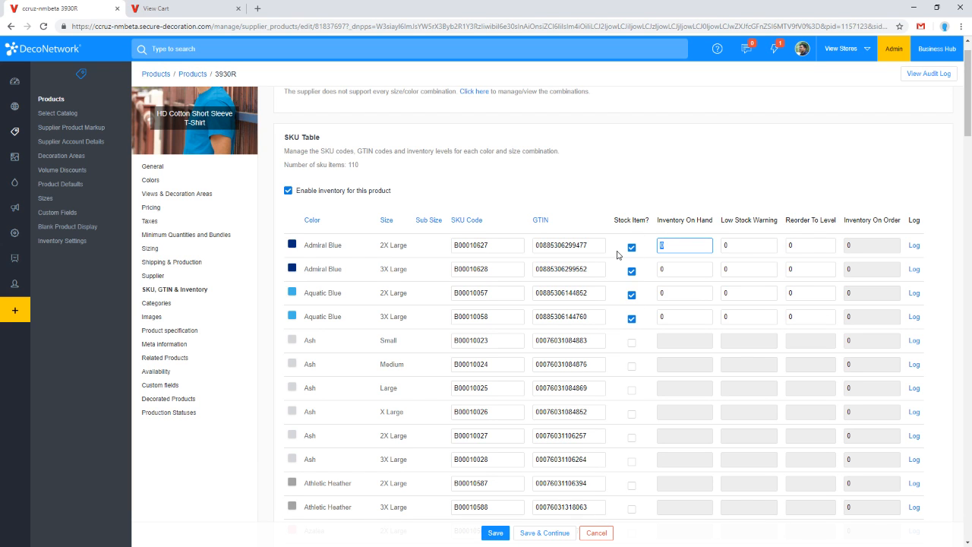
type("100")
key("Tab")
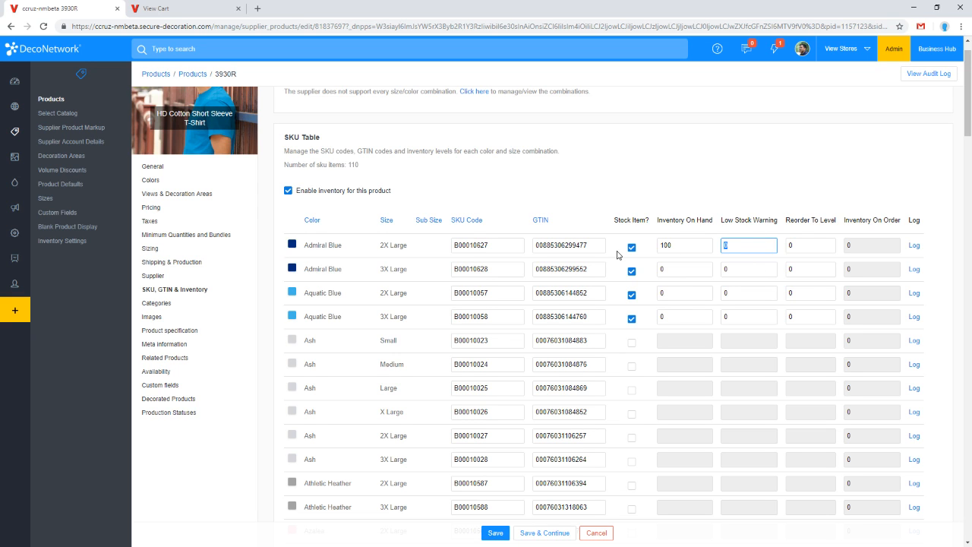
type("10")
key("Tab")
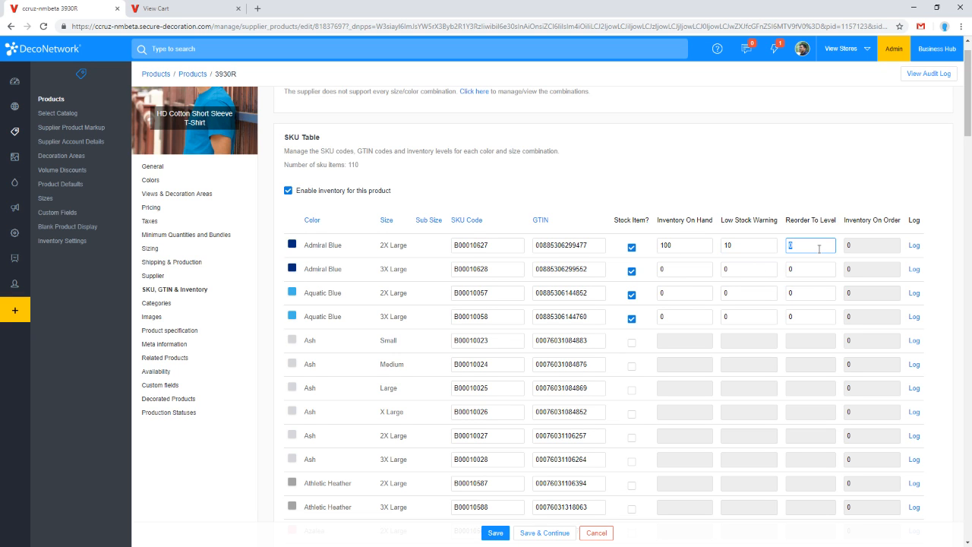
type("100")
key("Tab")
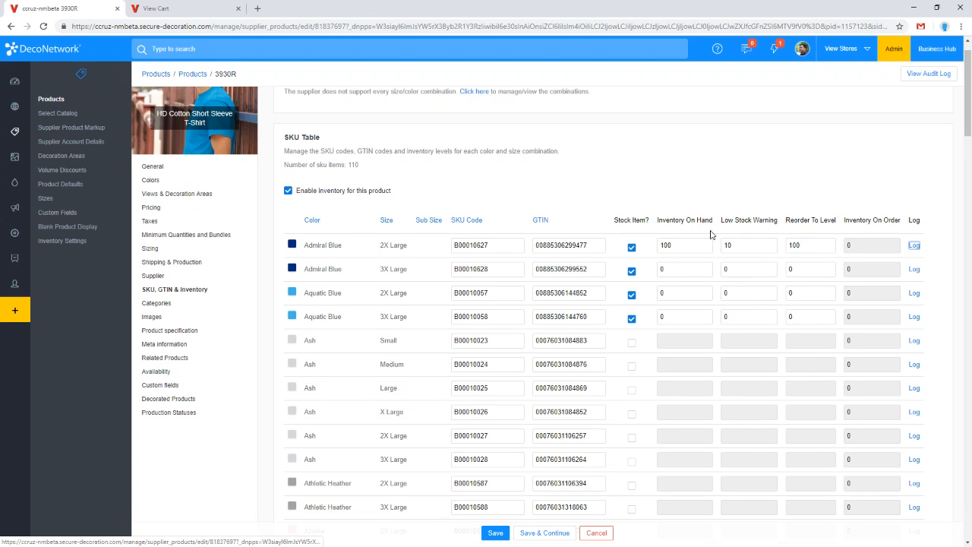
left_click_drag(736, 226, 739, 251)
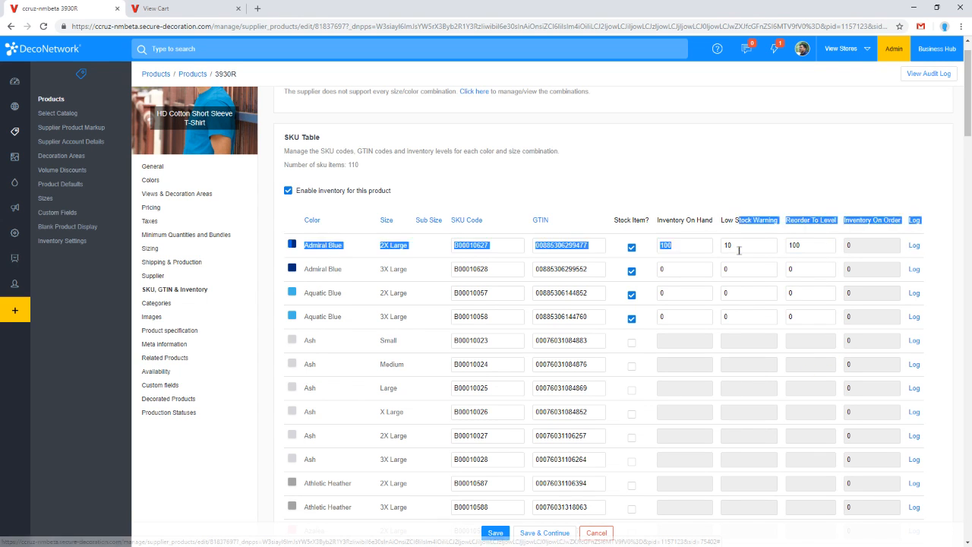
left_click(814, 220)
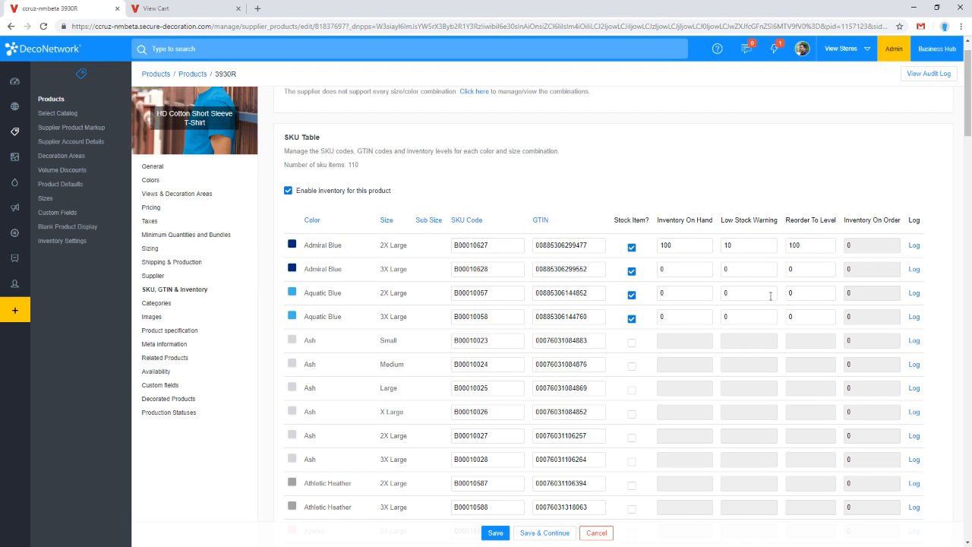
Open the inventory settings in a separate tab, review the out of stock behaviour options keeping Do nothing, and return to the product's SKU table.
right_click(69, 243)
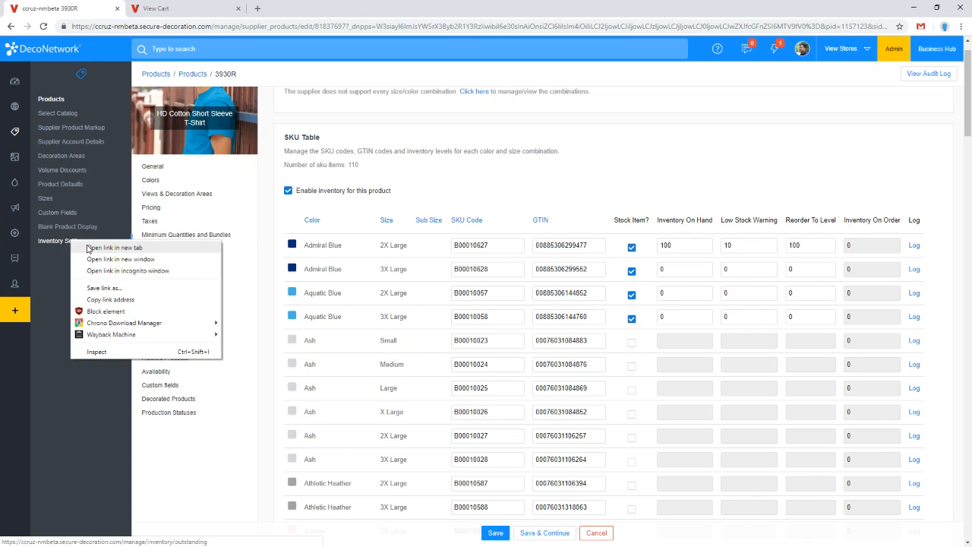
left_click(99, 248)
left_click(197, 9)
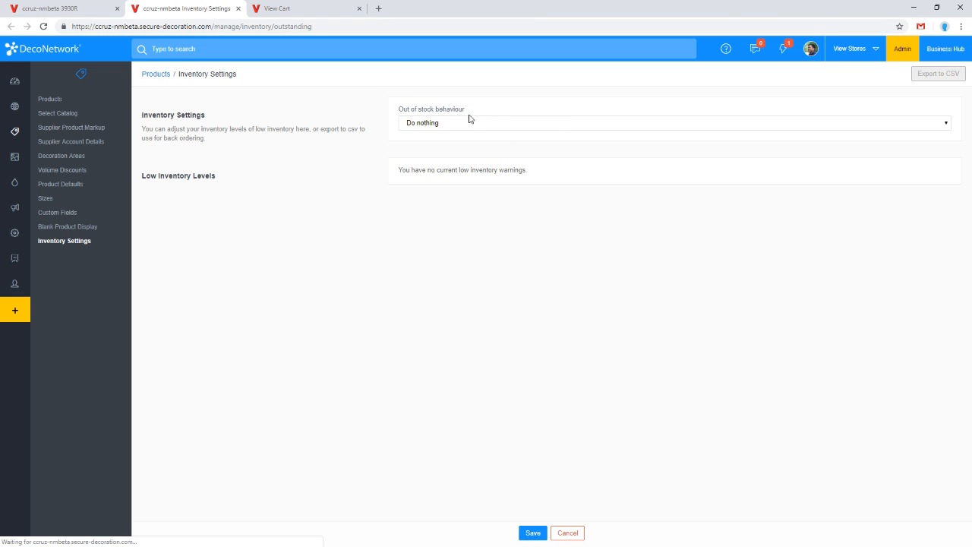
left_click(469, 122)
left_click(466, 137)
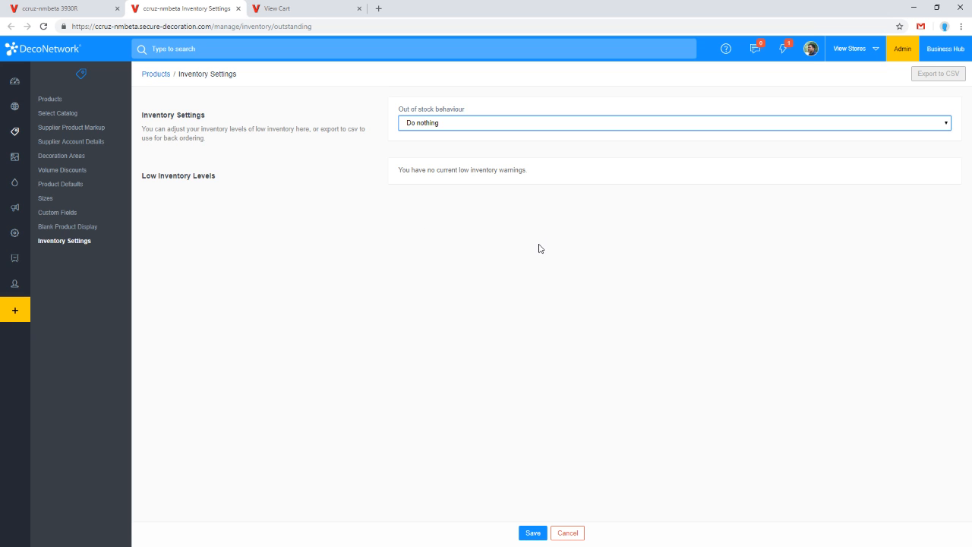
key("ctrl+shift+Tab")
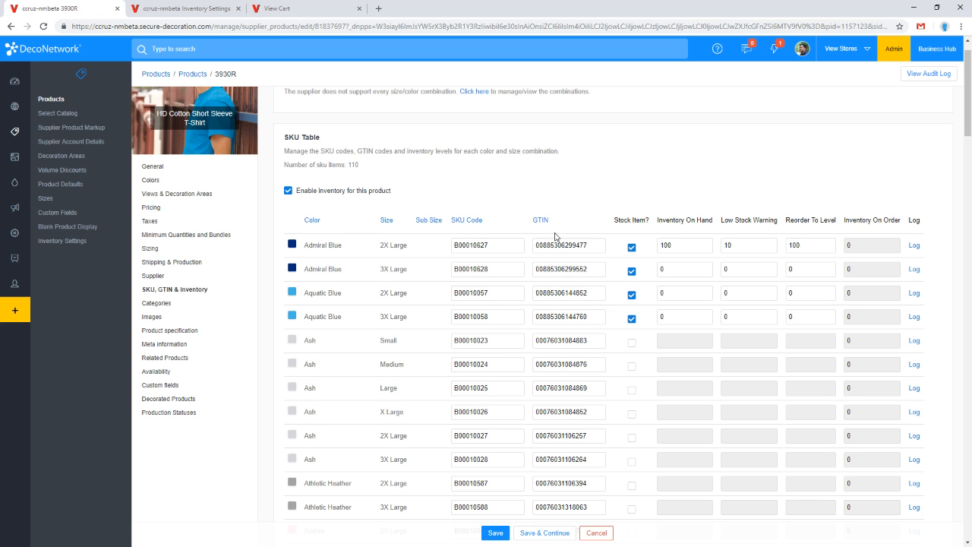
double_click(727, 244)
key("Tab")
left_click(760, 196)
left_click_drag(684, 244, 643, 248)
Open the existing coupon named COUPON for editing from the marketing coupon codes.
mouse_move(33, 275)
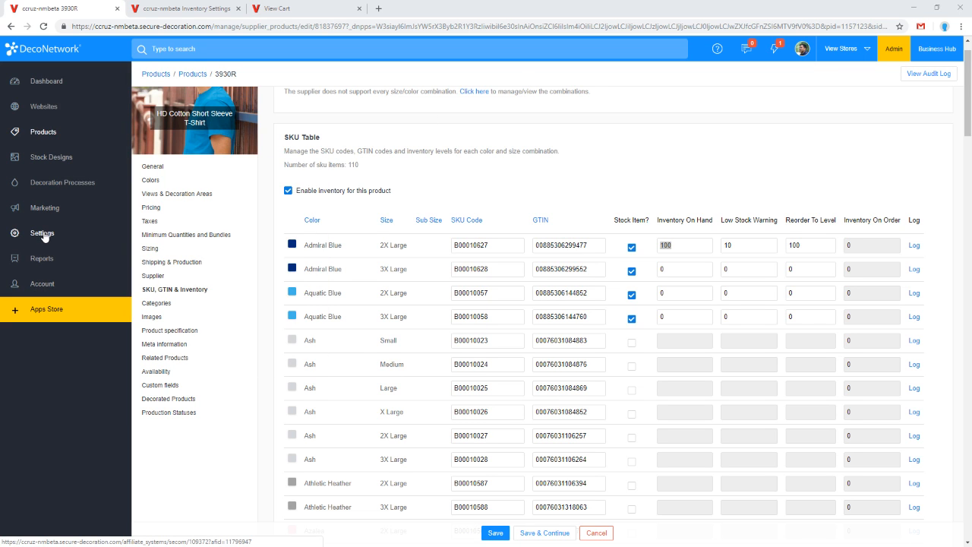
left_click(44, 236)
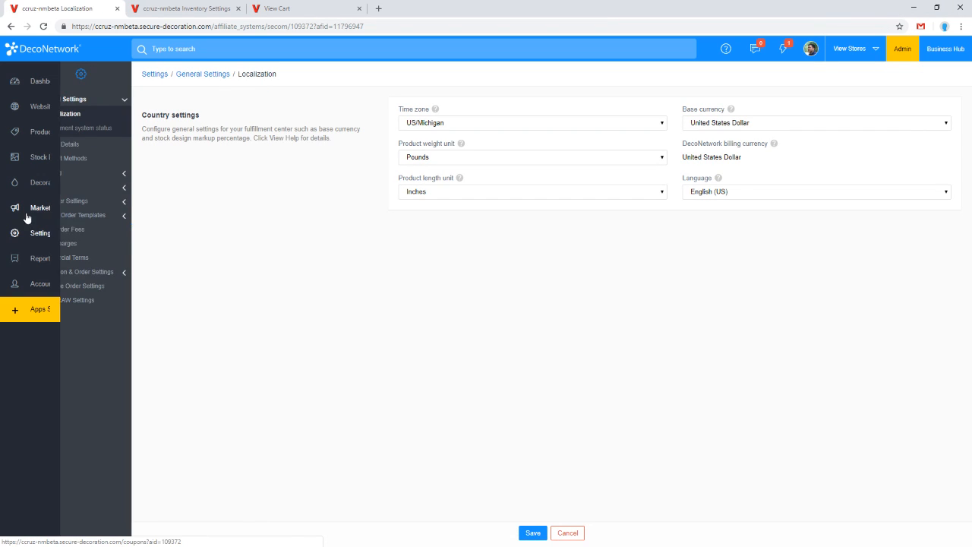
left_click(22, 208)
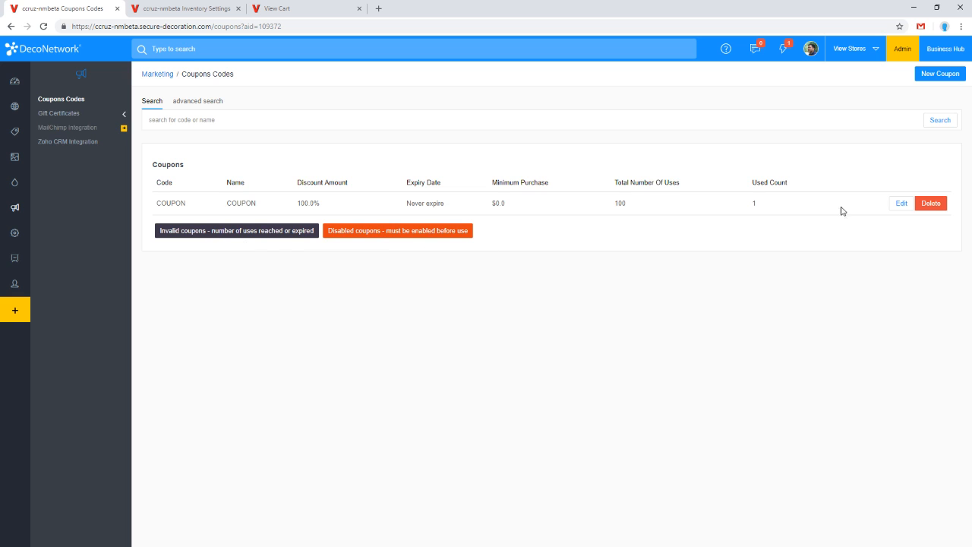
left_click(901, 204)
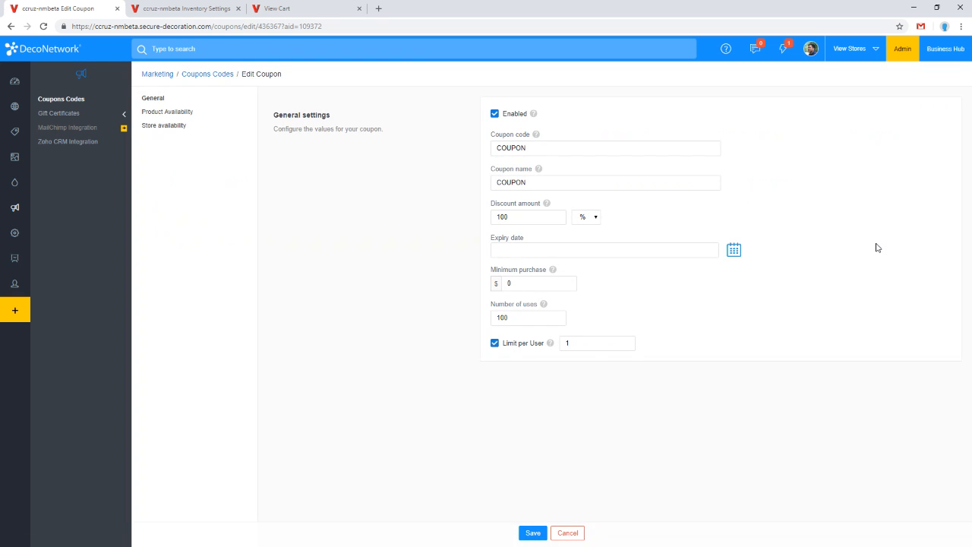
Limit the coupon's product default availability to Webstore Apparel instead of all product defaults.
left_click(176, 114)
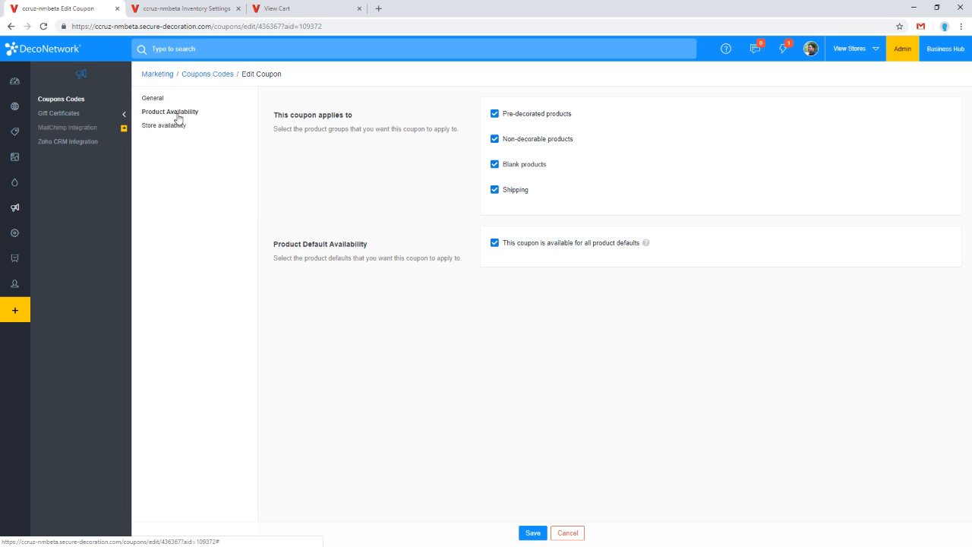
left_click(521, 244)
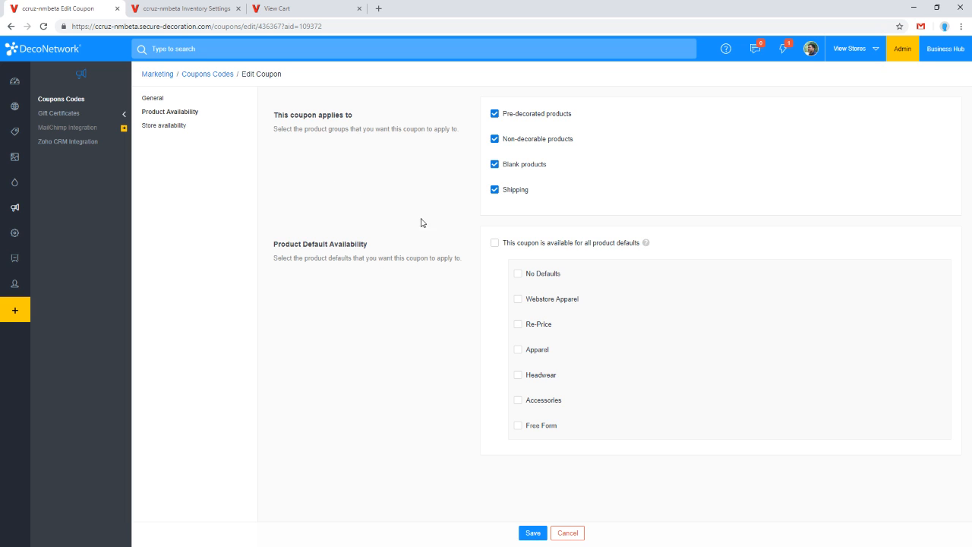
left_click(532, 250)
left_click(536, 248)
mouse_move(647, 245)
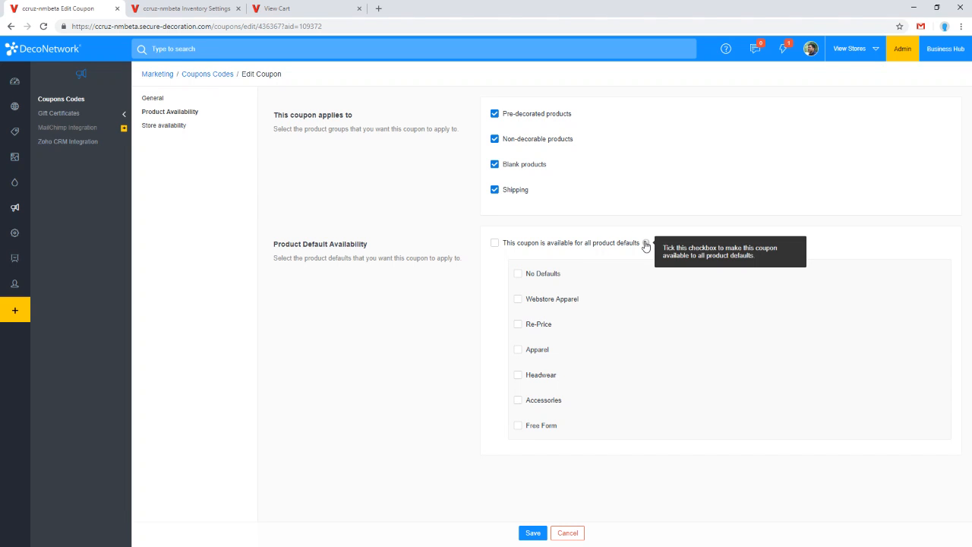
left_click(554, 307)
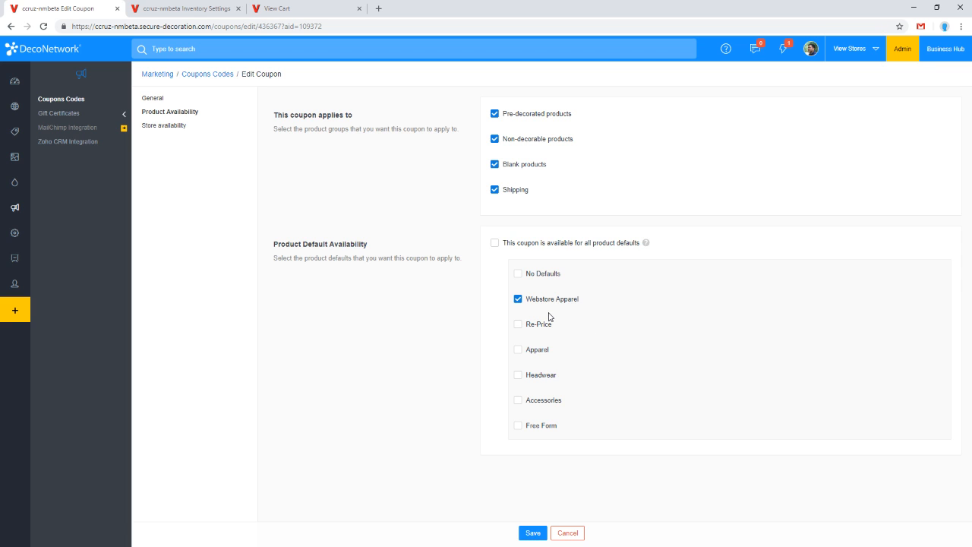
Exclude blank, non-decorable and pre-decorated products from the coupon, leaving only Shipping selected.
left_click(529, 165)
left_click(533, 139)
left_click(534, 114)
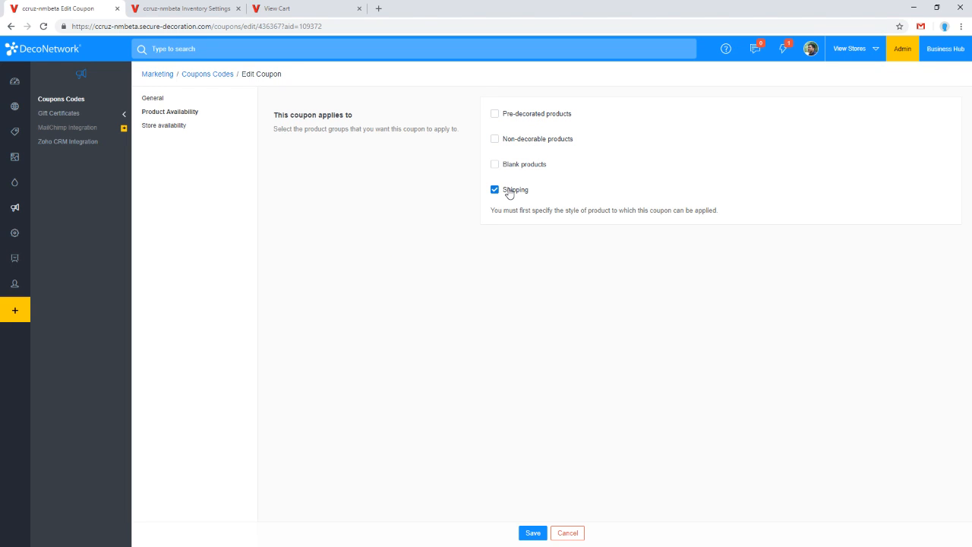
Return to the coupon's general settings and open its expiry date for editing.
left_click(153, 99)
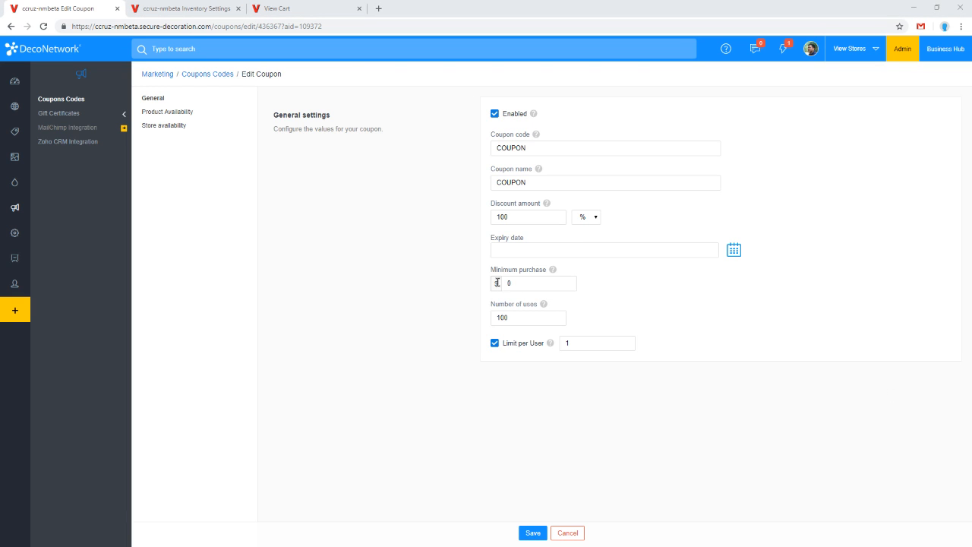
left_click(504, 249)
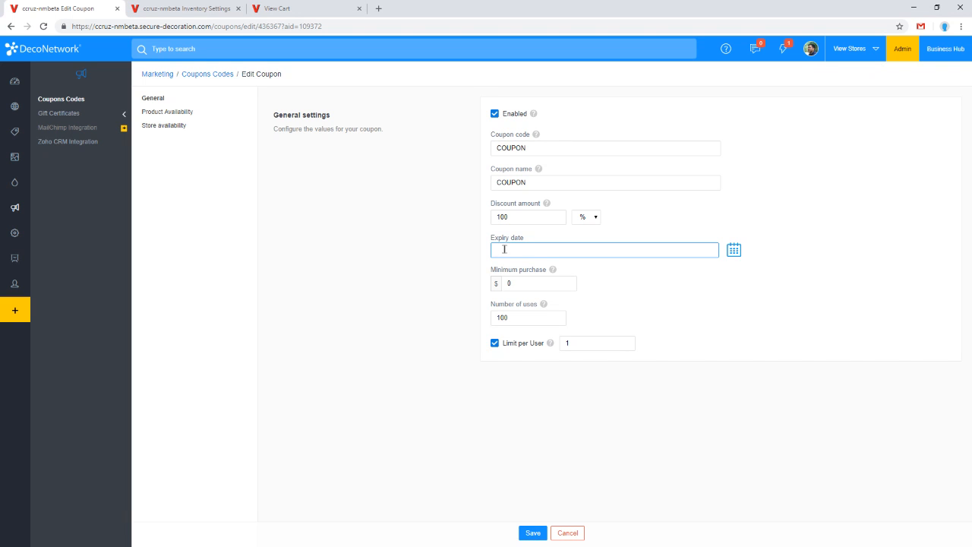